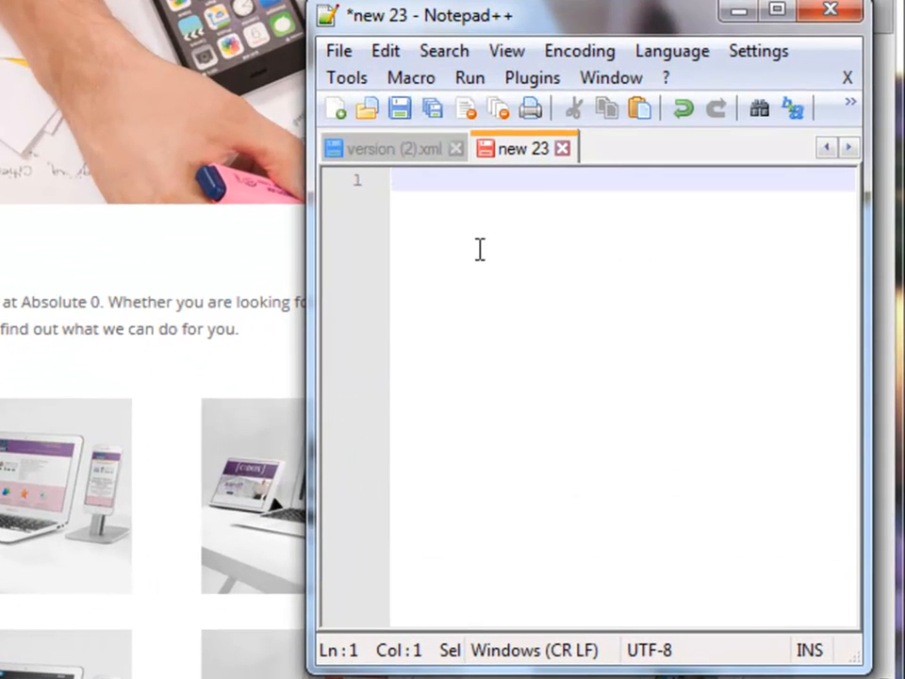
# Write the heading "Ultimate Goal: create and manage CPT" in the empty note, followed by a blank line.
pyautogui.write('Ultimate Goal:')
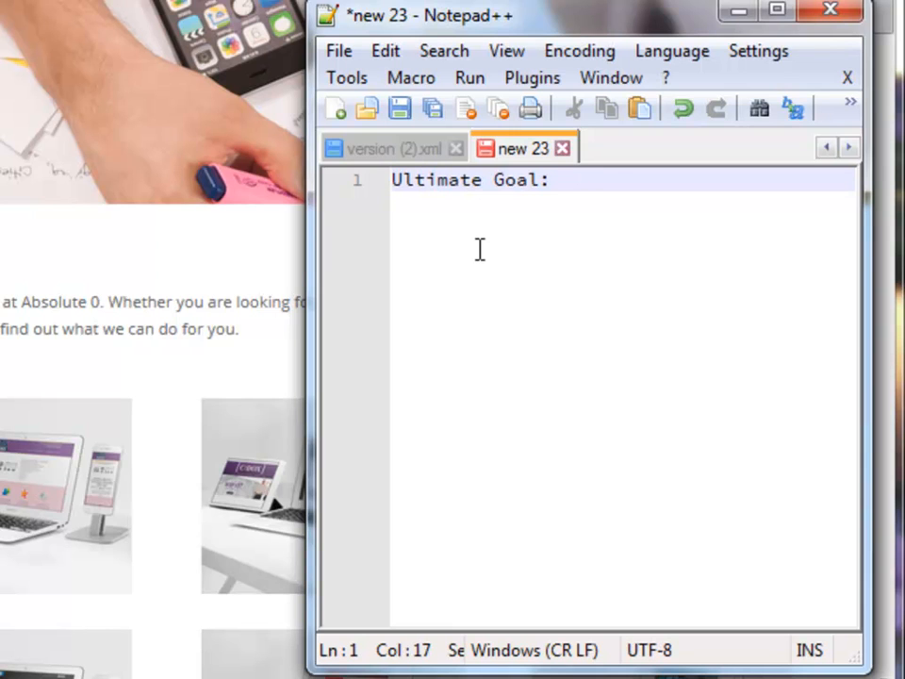
pyautogui.write('  create and ')
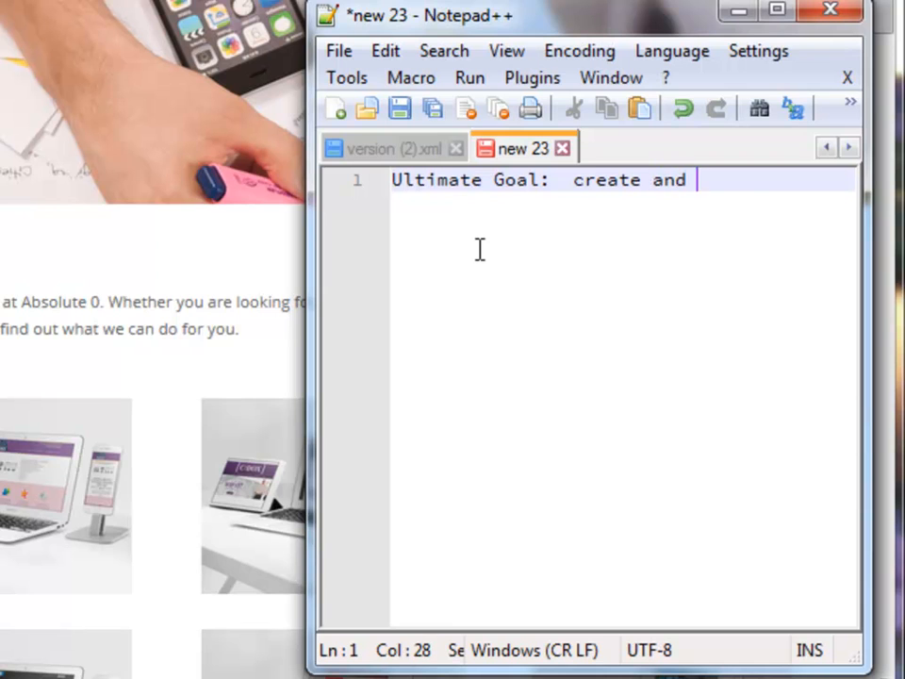
pyautogui.write('manage CPT')
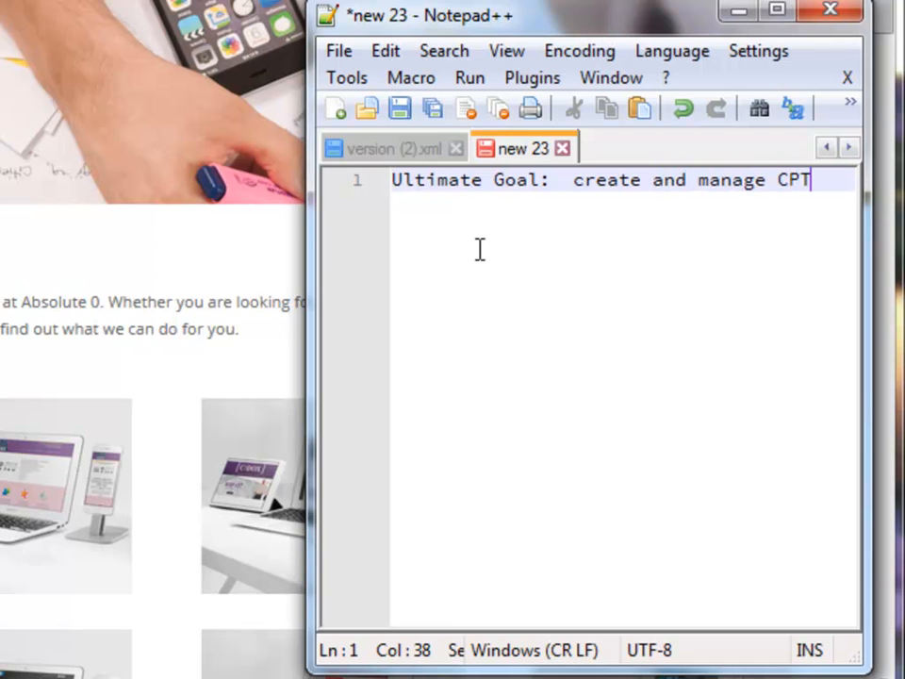
pyautogui.press('Return')
pyautogui.press('Return')
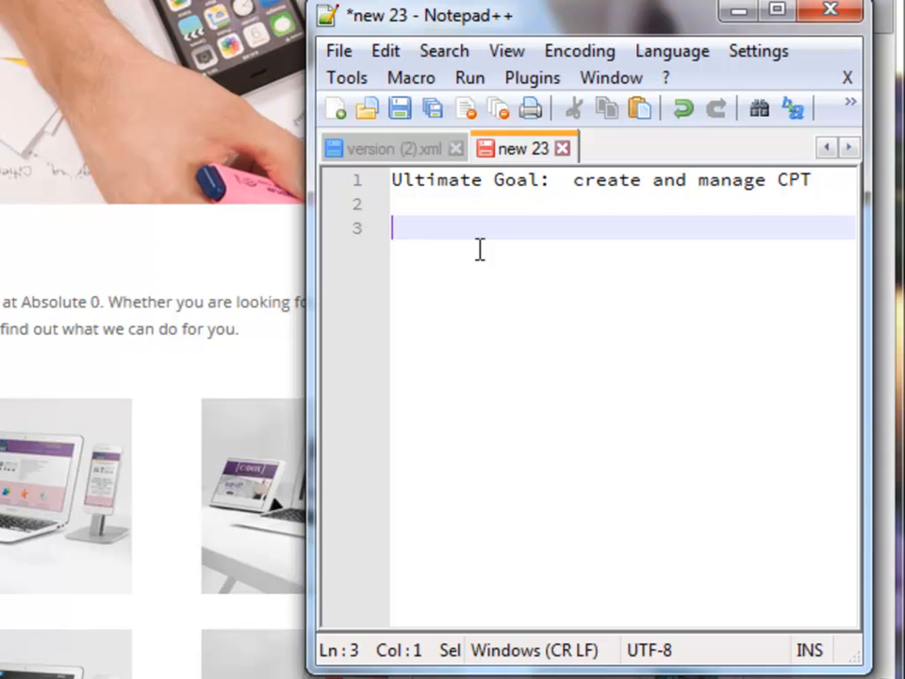
# List "Title", "Description" and "featured image" on separate lines below the goal heading.
pyautogui.write('Title')
pyautogui.press('Return')
pyautogui.write('Desicri')
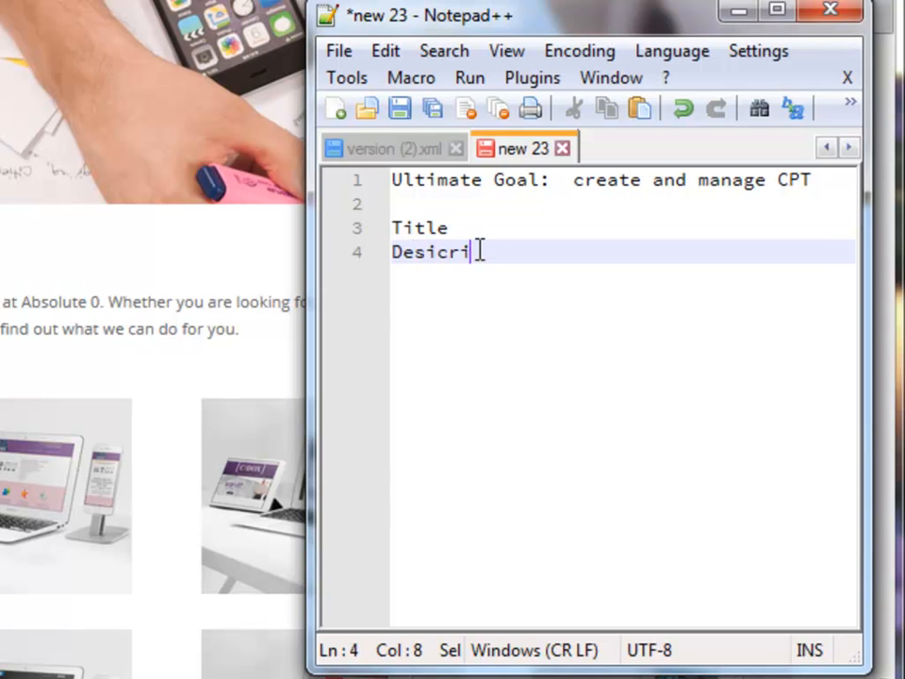
pyautogui.press('BackSpace')
pyautogui.press('BackSpace')
pyautogui.press('BackSpace')
pyautogui.press('BackSpace')
pyautogui.write('cription')
pyautogui.press('Return')
pyautogui.write('featured image')
pyautogui.press('Return')
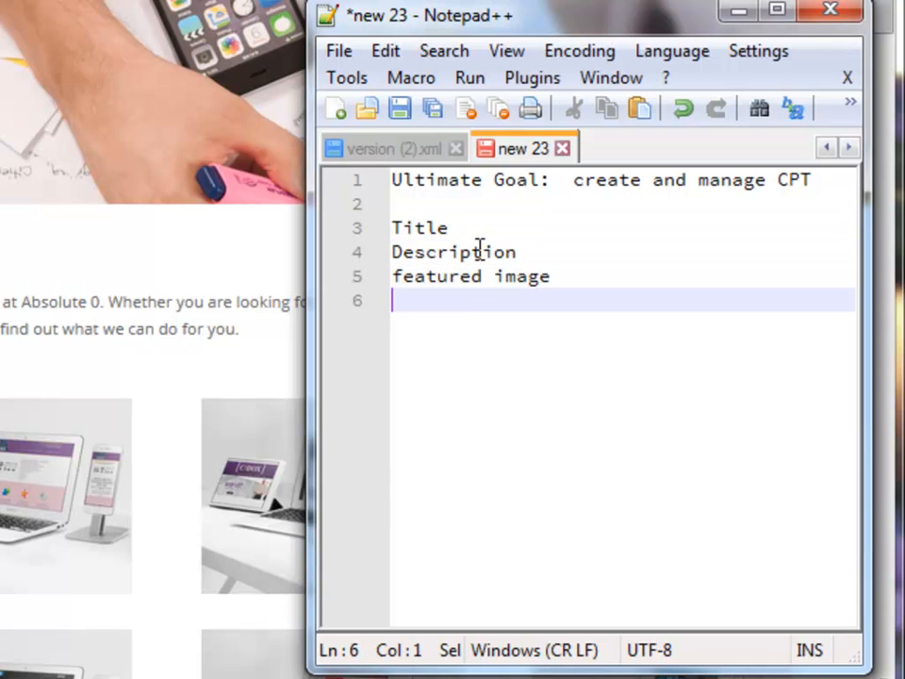
# Add "website URL" and "Location" to the list, followed by a blank line.
pyautogui.write('website ')
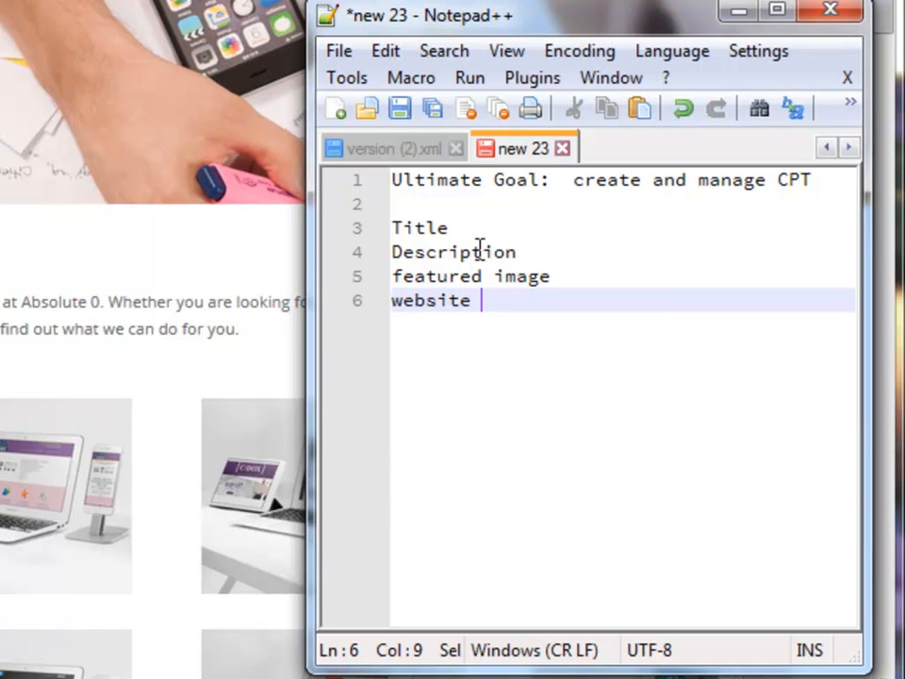
pyautogui.write('URL')
pyautogui.press('Return')
pyautogui.write('Location')
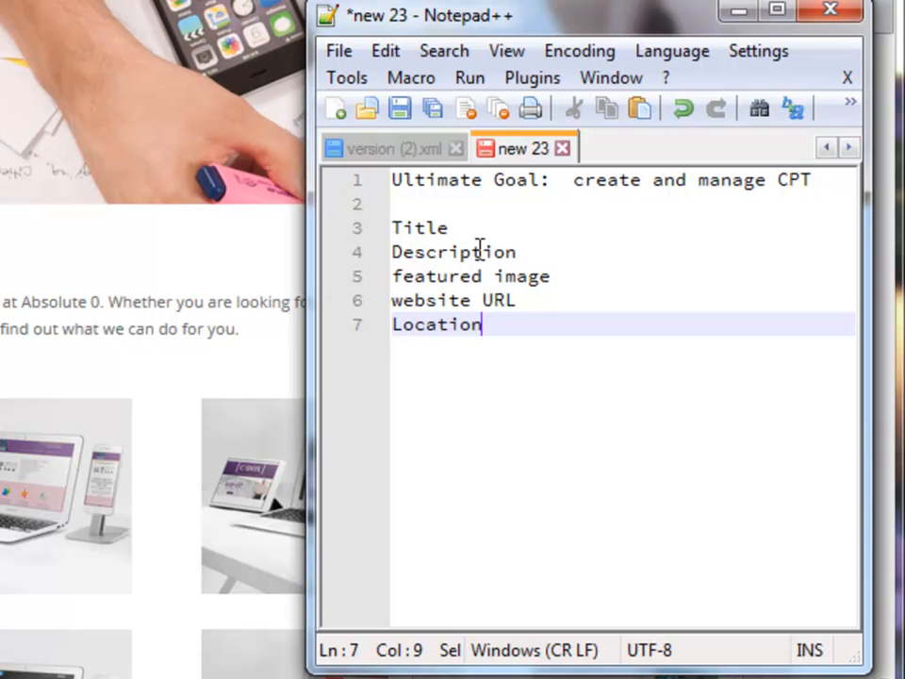
pyautogui.press('Return')
pyautogui.press('Return')
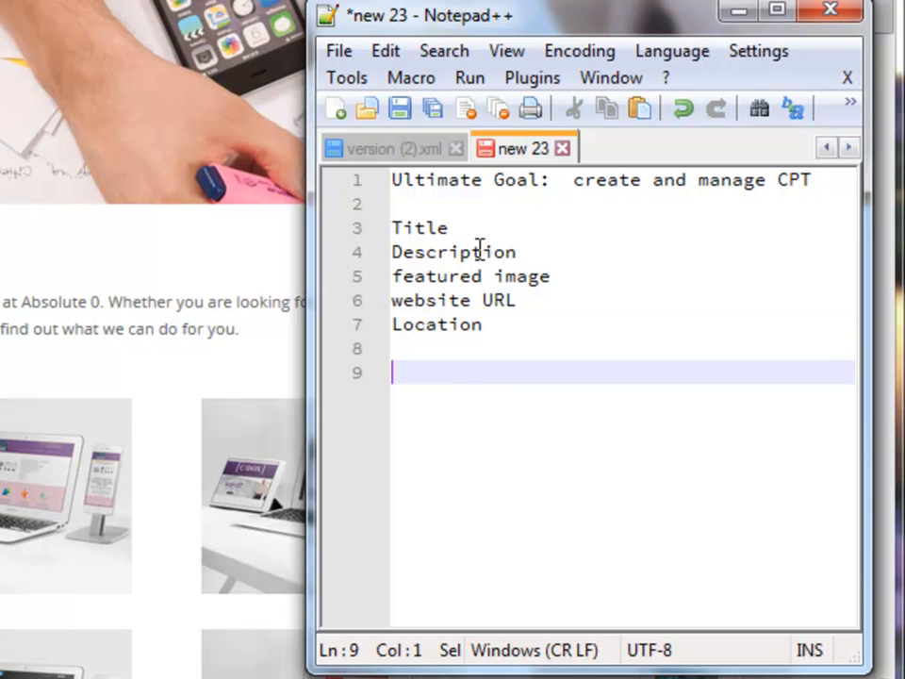
# Write a second list with "project type", "technologies used" and "project status" on separate lines.
pyautogui.write('proj')
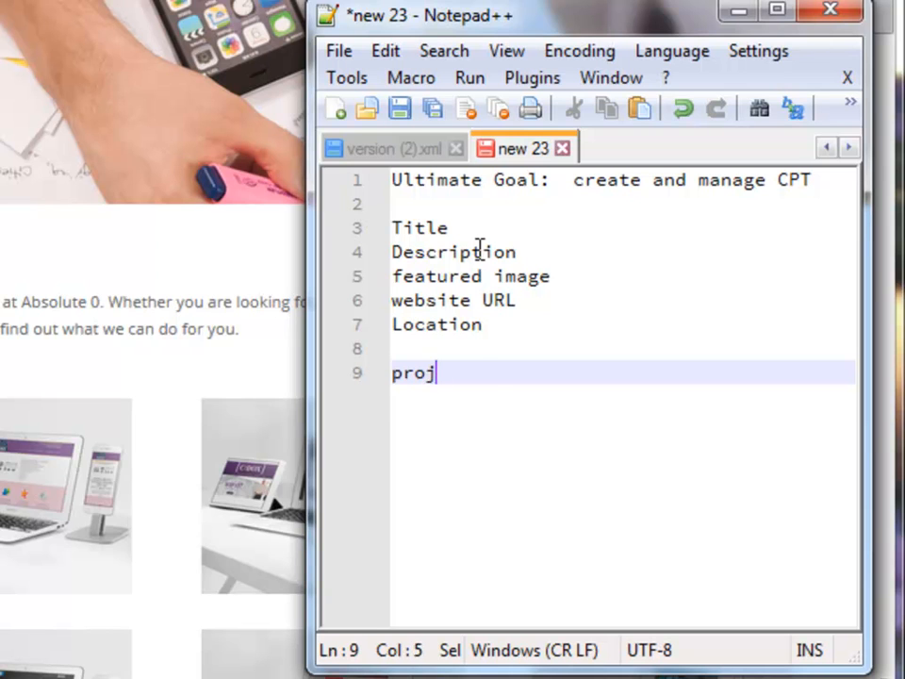
pyautogui.write('ect type')
pyautogui.press('Return')
pyautogui.write('technologies')
pyautogui.press('BackSpace')
pyautogui.press('BackSpace')
pyautogui.write('ologies used')
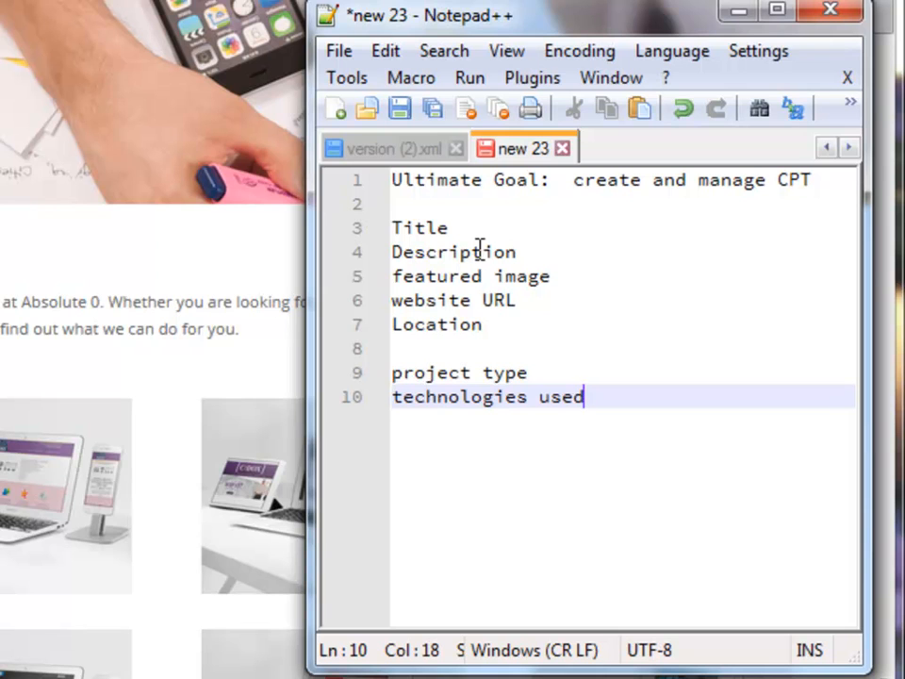
pyautogui.press('Return')
pyautogui.write('s')
pyautogui.press('BackSpace')
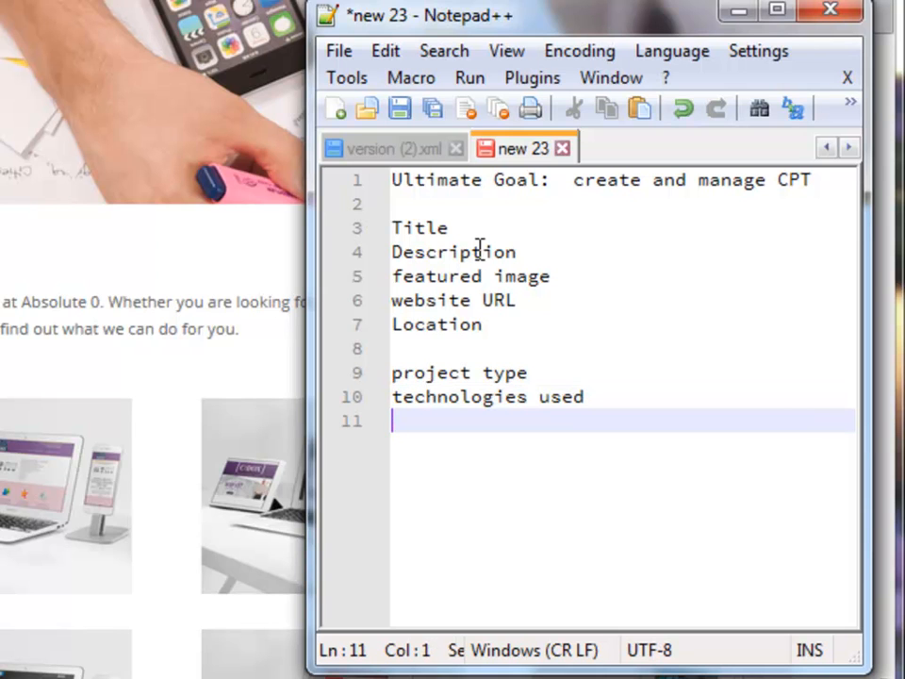
pyautogui.write('project status')
# Insert the heading "What each project will contain:" on its own line above "Title".
pyautogui.click(433, 211)
pyautogui.press('Return')
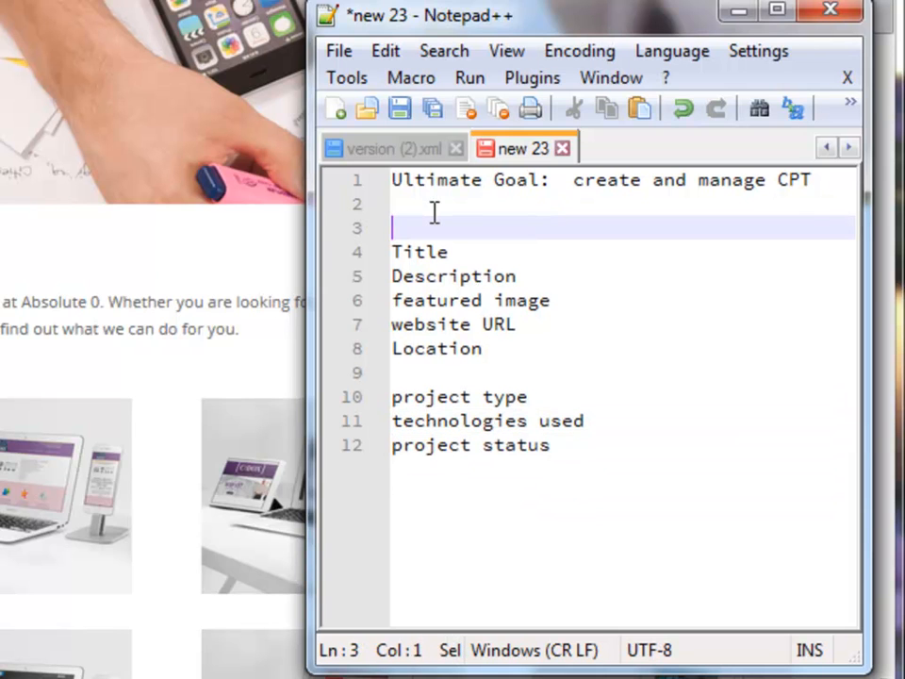
pyautogui.write('What each po')
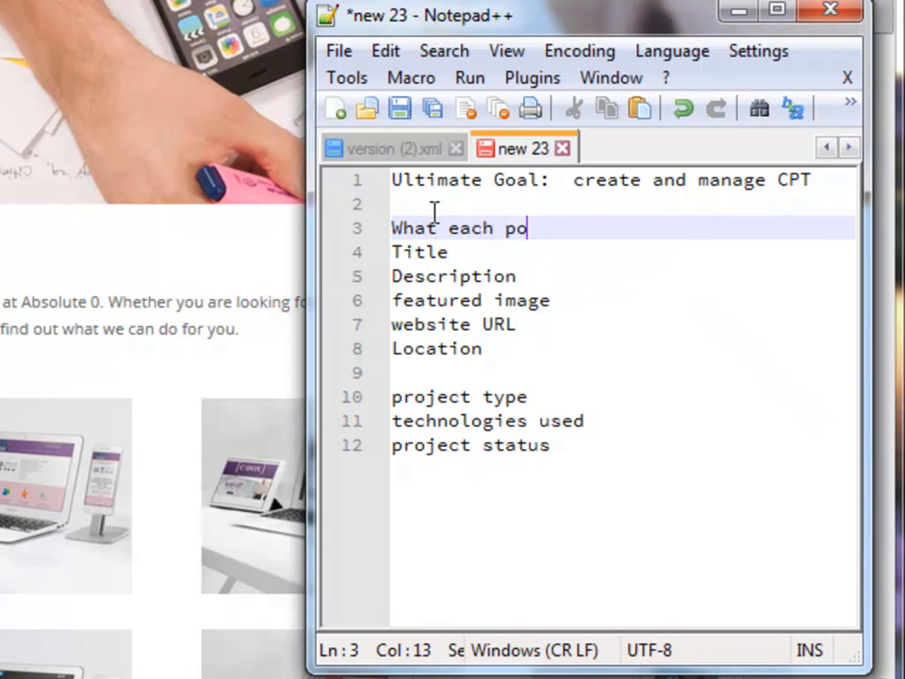
pyautogui.press('BackSpace')
pyautogui.write('roject will contain:')
# Insert the heading "How jobs will be categorized or filtered." and a blank line above "project type".
pyautogui.press('Down')
pyautogui.press('Down')
pyautogui.press('Down')
pyautogui.press('Down')
pyautogui.press('Down')
pyautogui.press('Down')
pyautogui.press('Return')
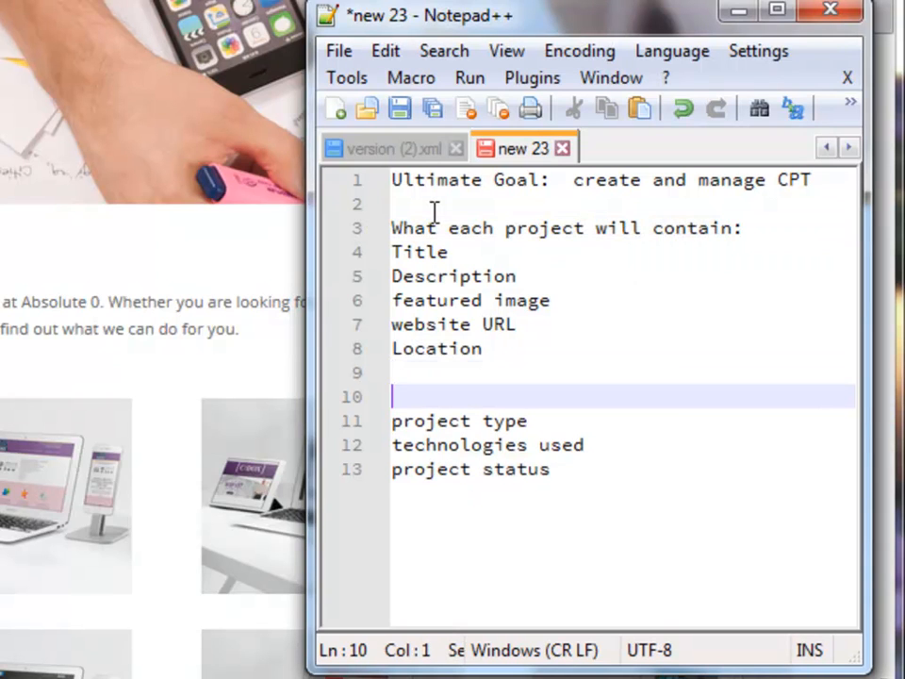
pyautogui.write('How jobs will be categori')
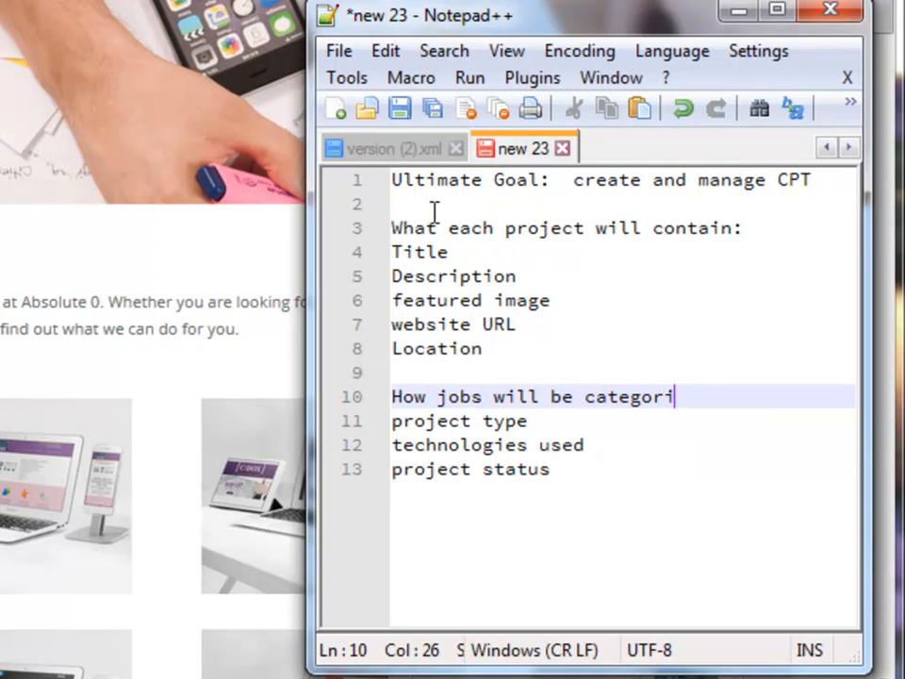
pyautogui.write('zed or filter')
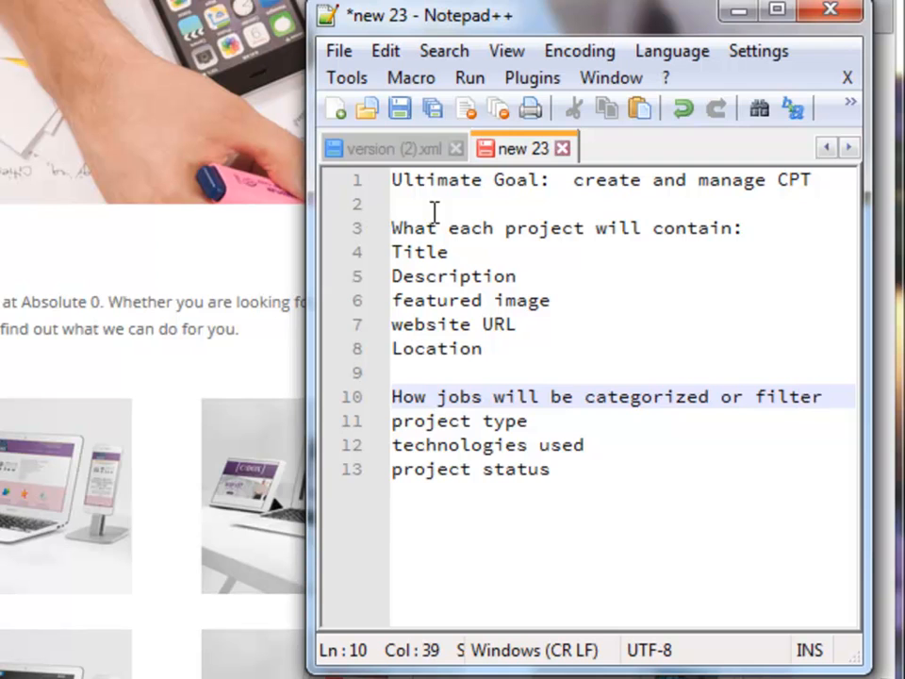
pyautogui.write('ed.')
pyautogui.press('Return')
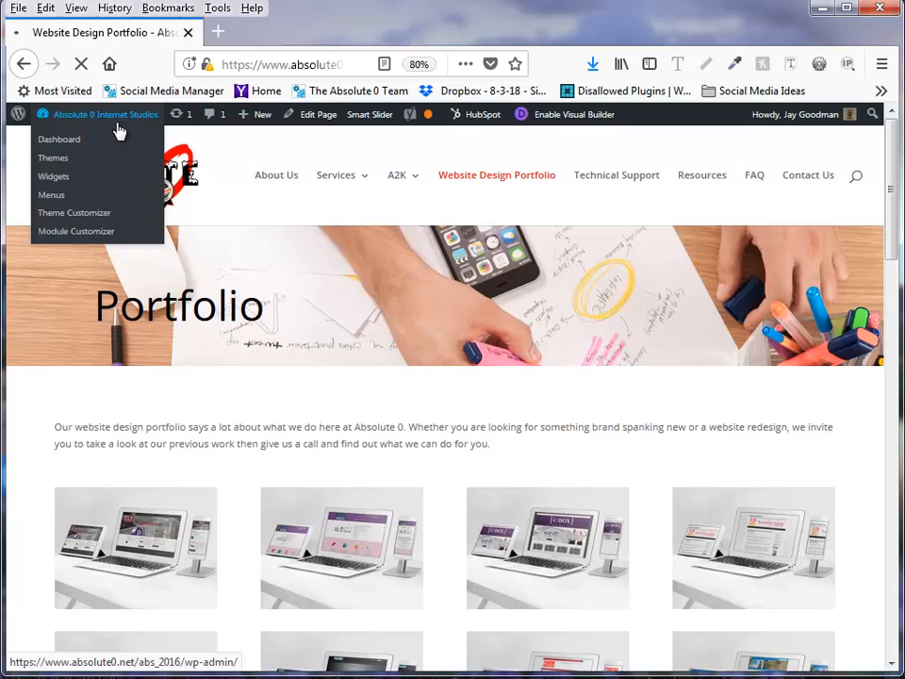
# Switch to the browser, go from the portfolio page to the WordPress admin's posts list and start a new post.
pyautogui.click(66, 96)
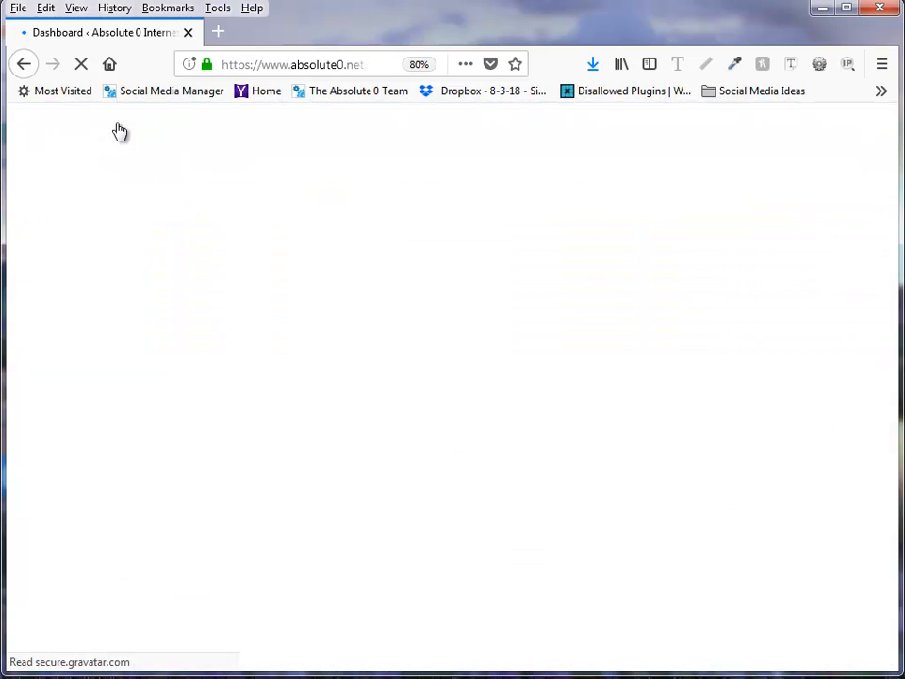
pyautogui.click(56, 252)
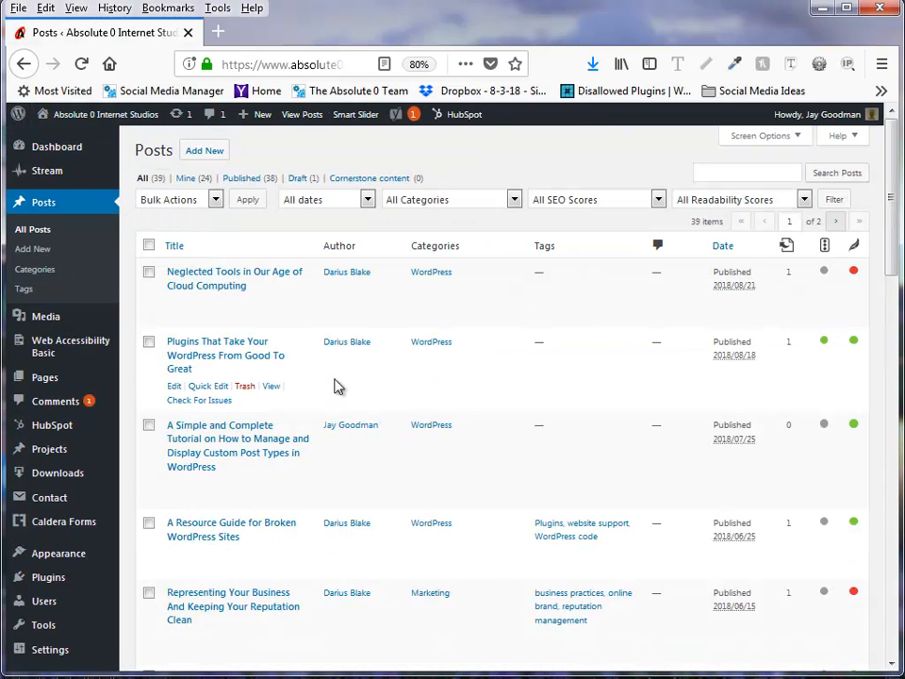
pyautogui.click(210, 153)
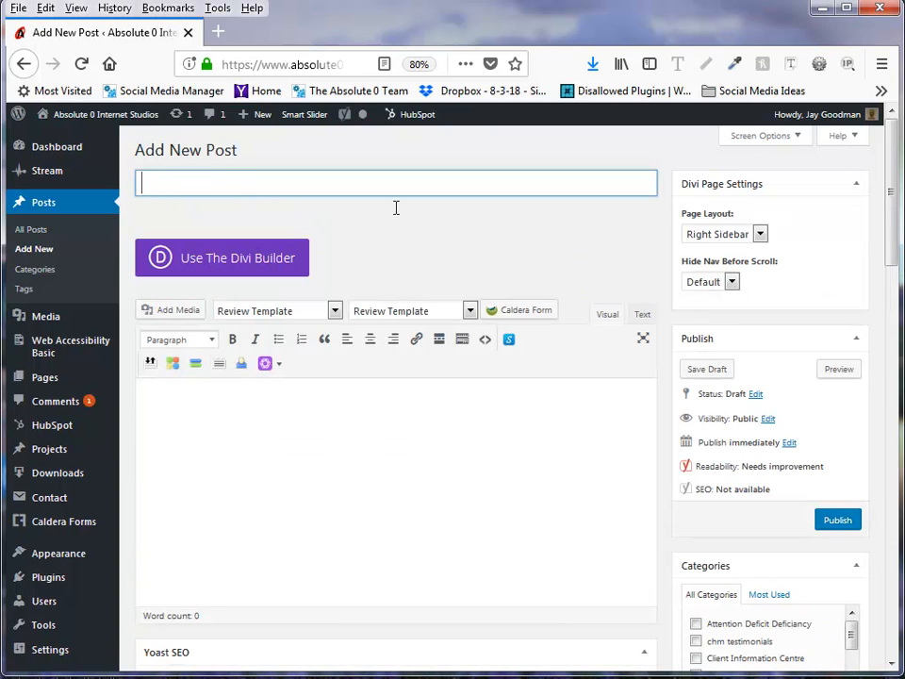
# Examine the new post form's content, category, tag, featured image, excerpt and custom field sections, and return to all posts.
pyautogui.scroll(-2, 661, 579)
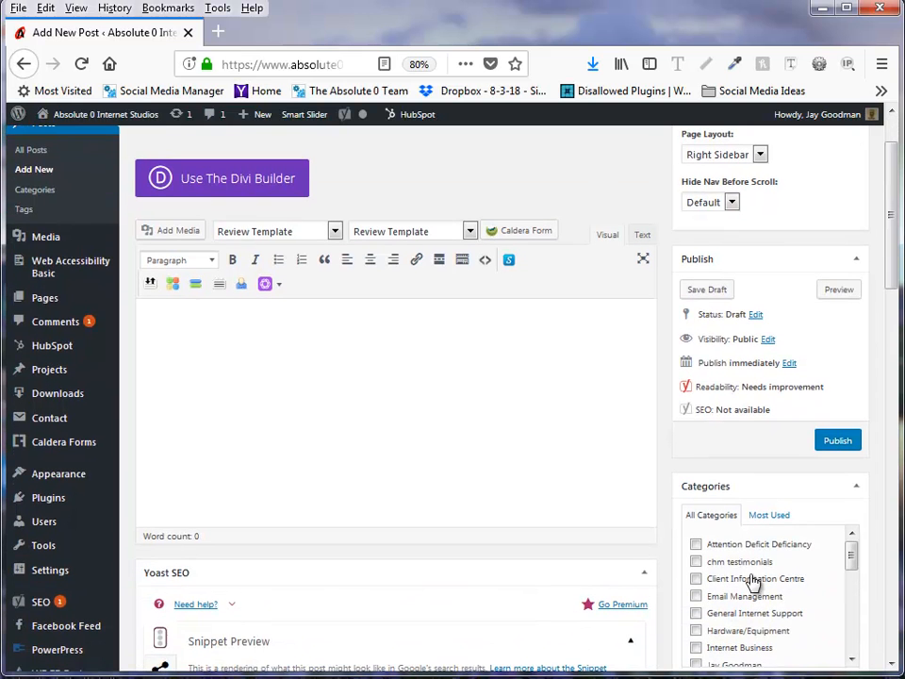
pyautogui.click(370, 384)
pyautogui.scroll(-7, 492, 414)
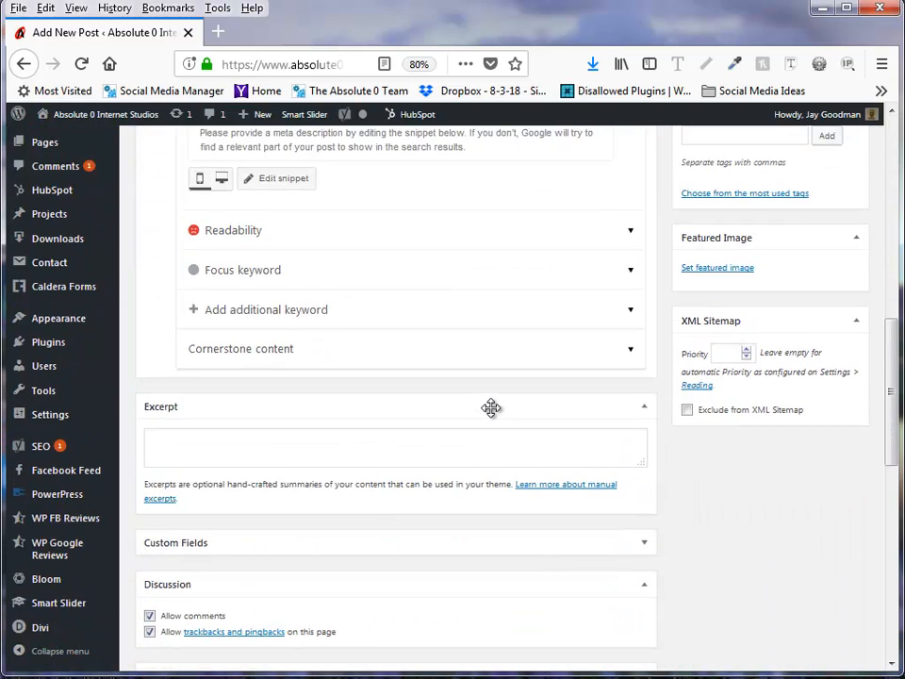
pyautogui.scroll(6, 491, 407)
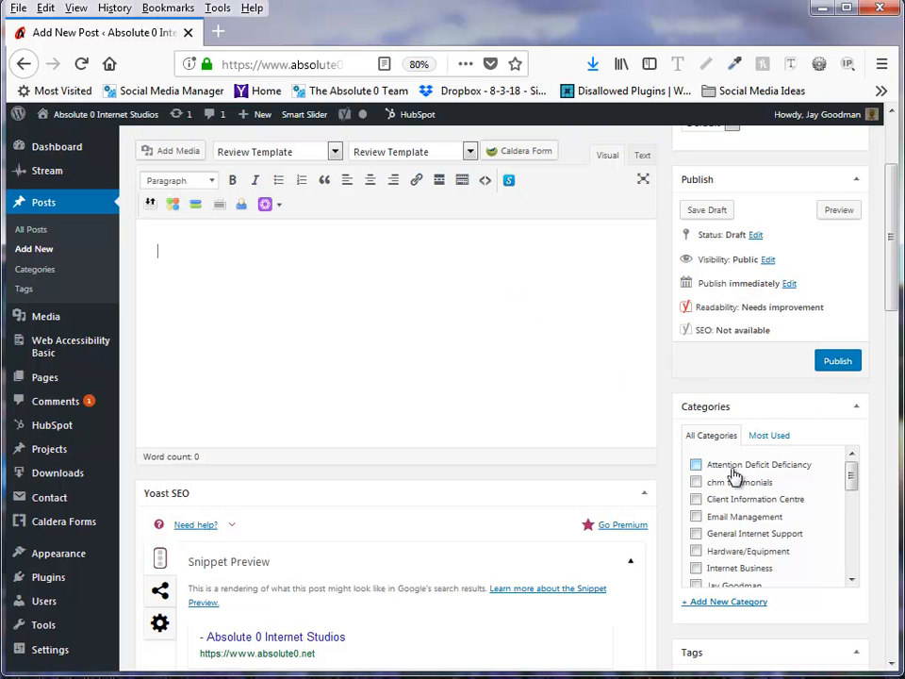
pyautogui.scroll(-3, 748, 451)
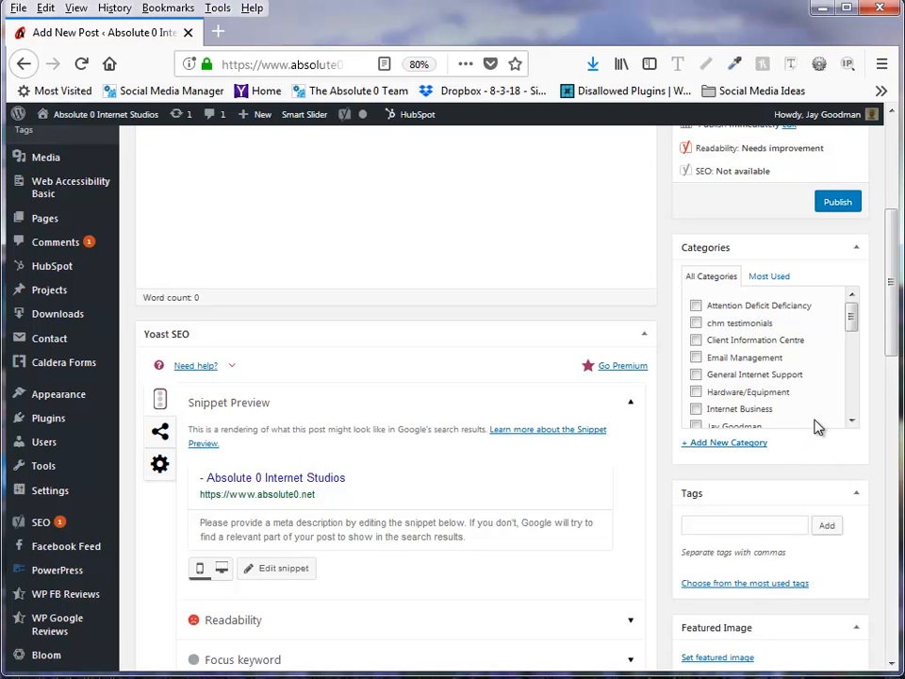
pyautogui.scroll(4, 789, 405)
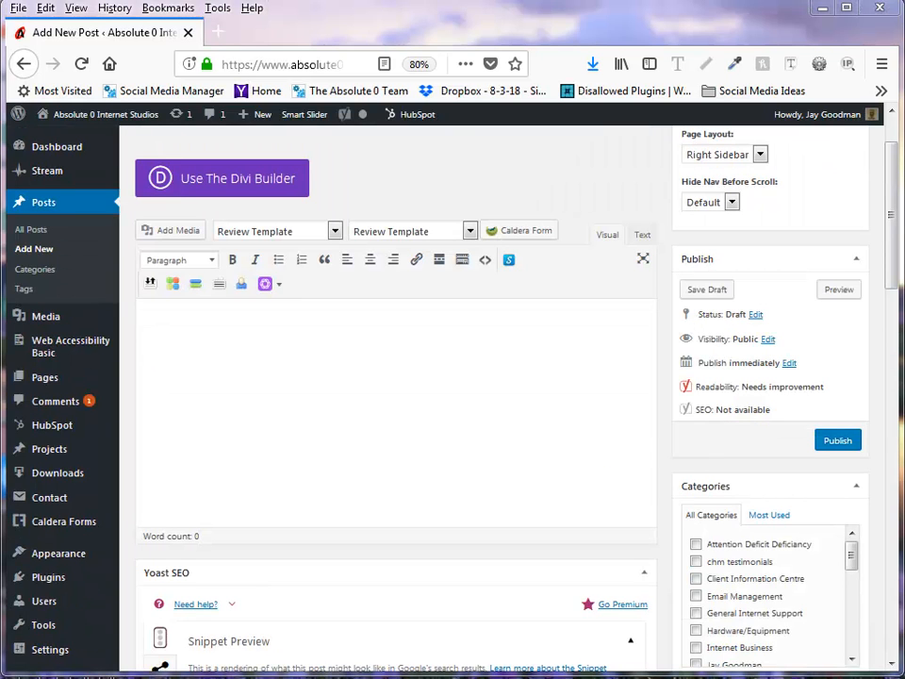
pyautogui.scroll(-2, 734, 479)
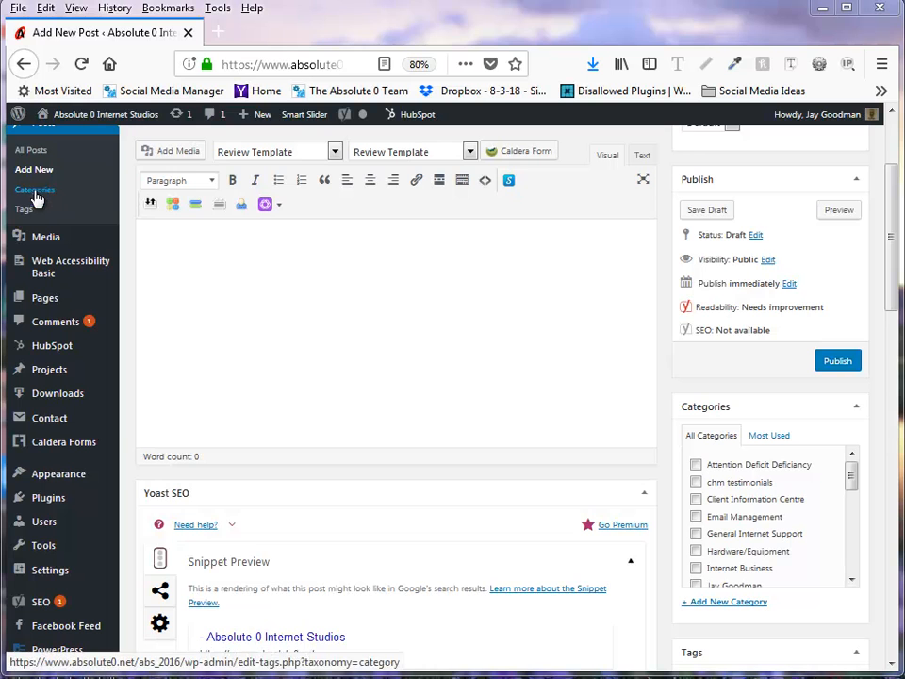
pyautogui.click(31, 153)
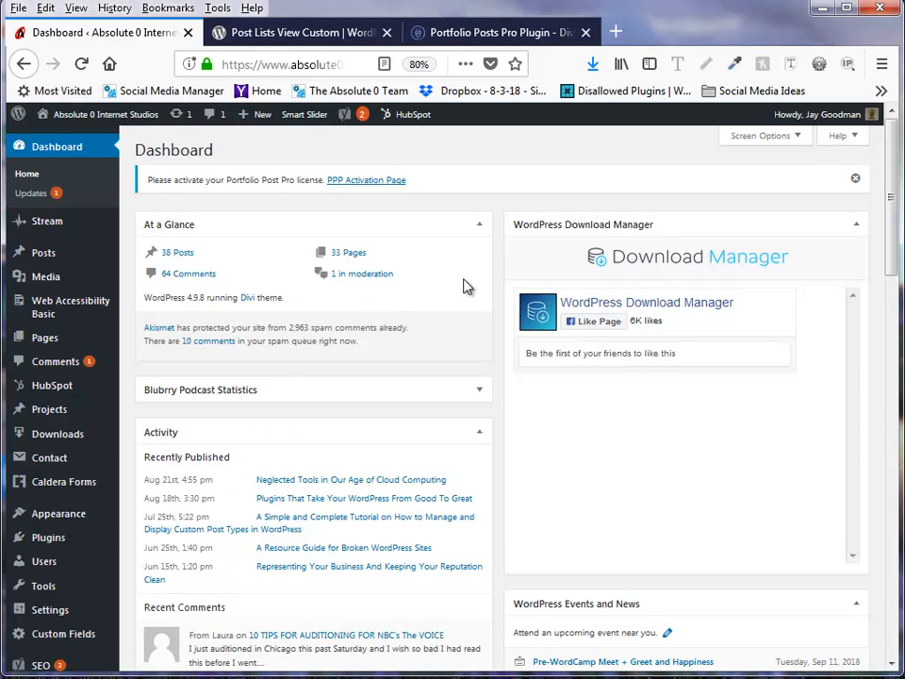
# Review the plugin entries in the dashboard's navigation and check the setup plan in the Notepad++ notes before returning to the browser.
pyautogui.scroll(-3, 95, 425)
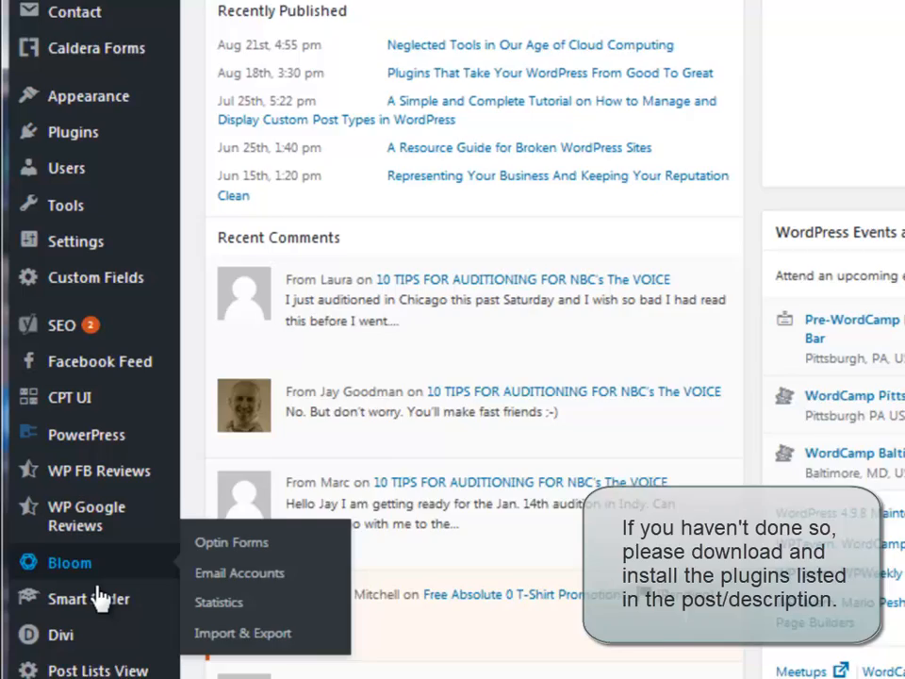
pyautogui.scroll(-4, 99, 596)
pyautogui.moveTo(92, 644)
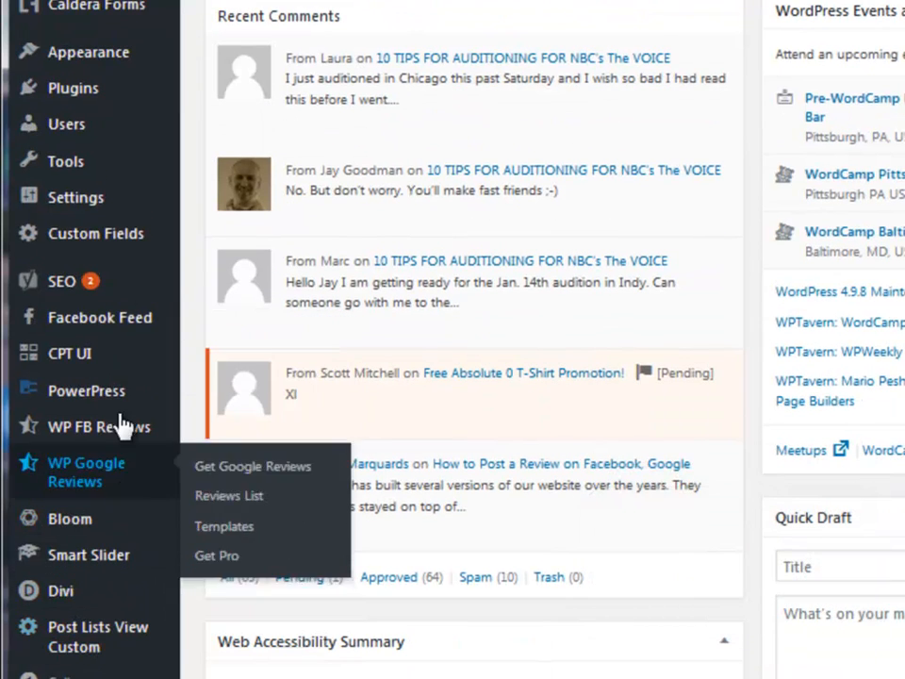
pyautogui.hotkey('alt', 'Tab')
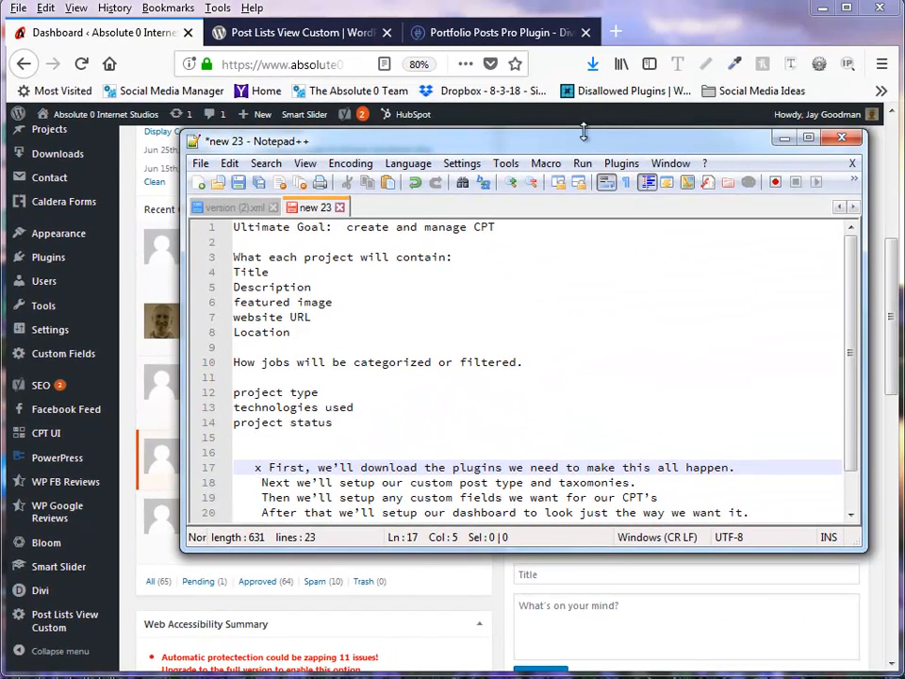
pyautogui.hotkey('alt', 'Tab')
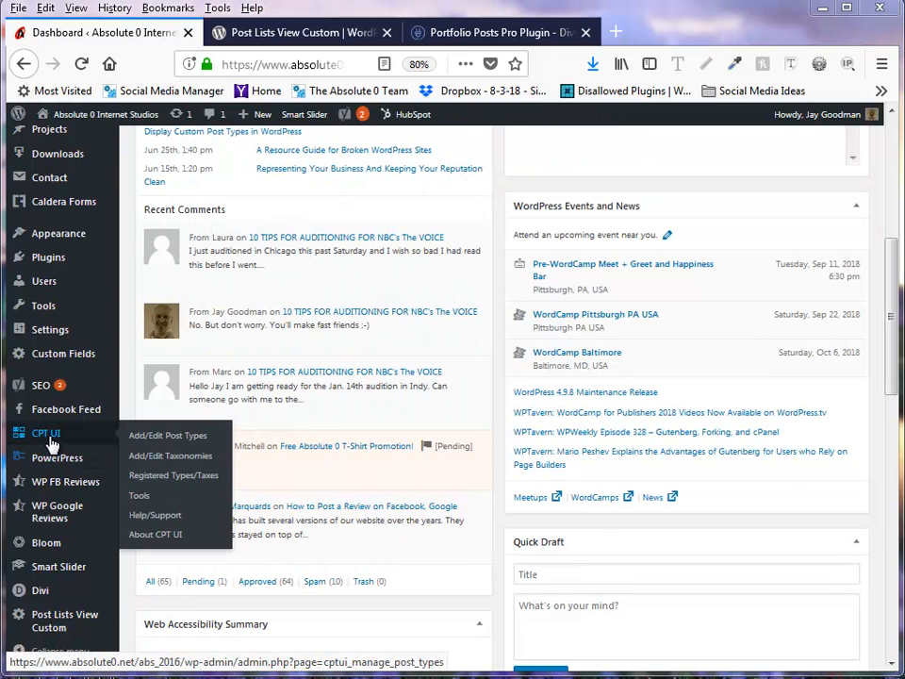
# Start a new post type in CPT UI with slug "a0_portfolio_project" and "A0 Portfolio Project" as both plural and singular label.
pyautogui.click(49, 435)
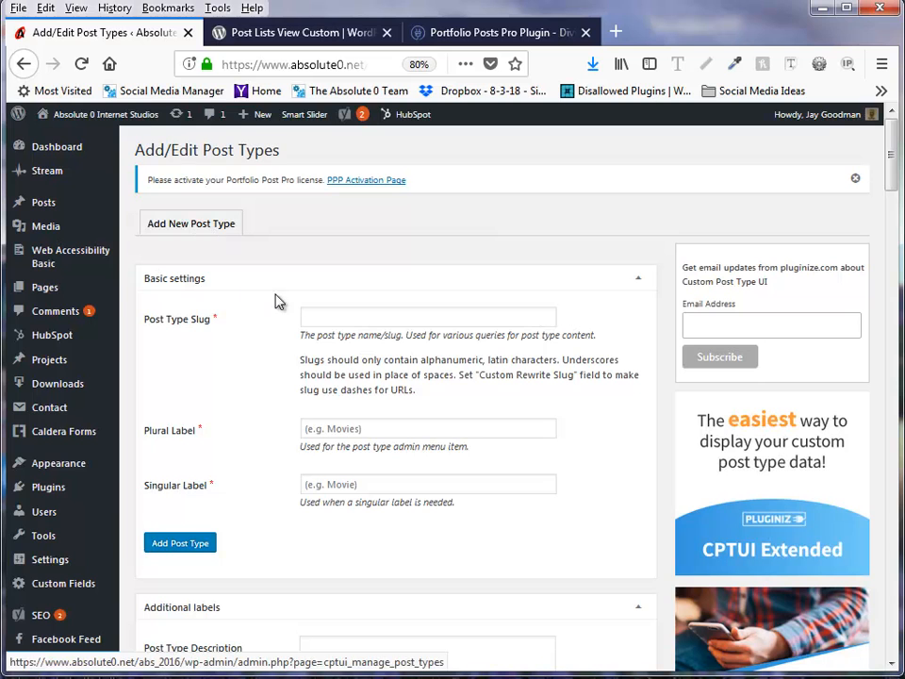
pyautogui.click(353, 317)
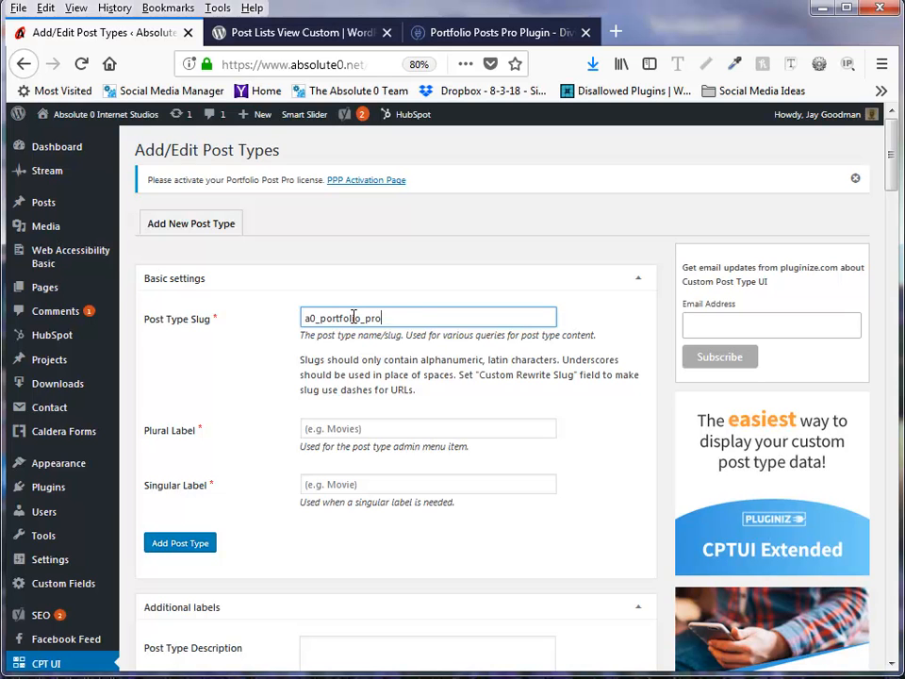
pyautogui.click(381, 429)
pyautogui.write('a0_portfolio_projects')
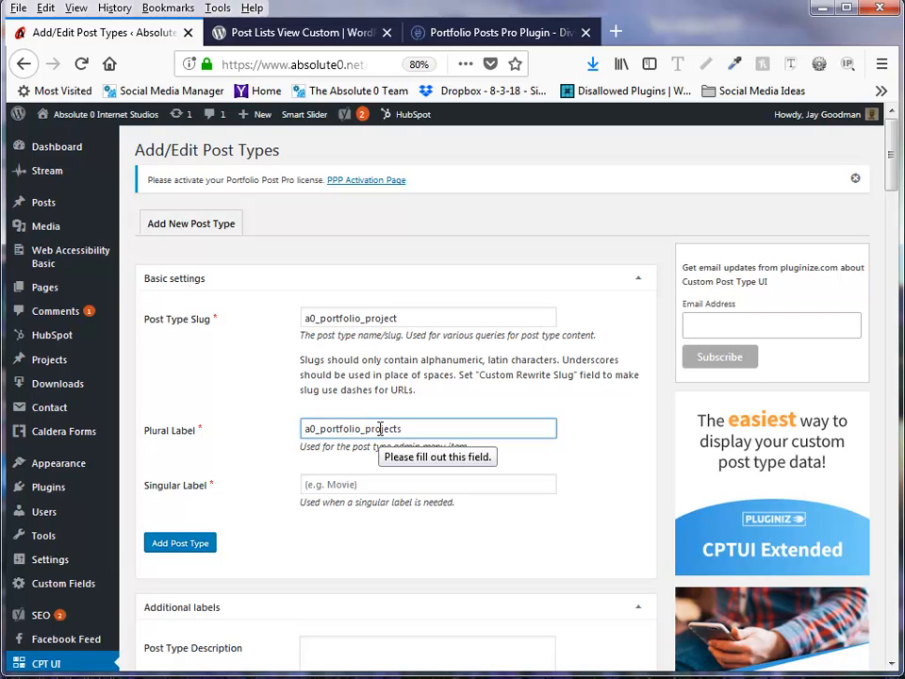
pyautogui.press('Tab')
pyautogui.write('a0')
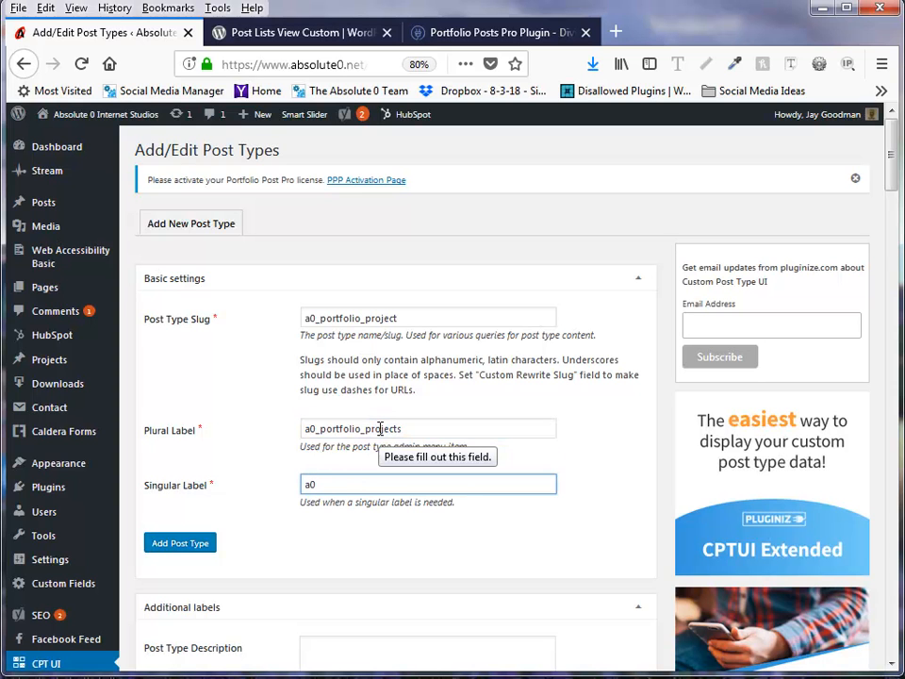
pyautogui.write('_port')
pyautogui.write('Project')
pyautogui.moveTo(411, 428); pyautogui.dragTo(280, 416)
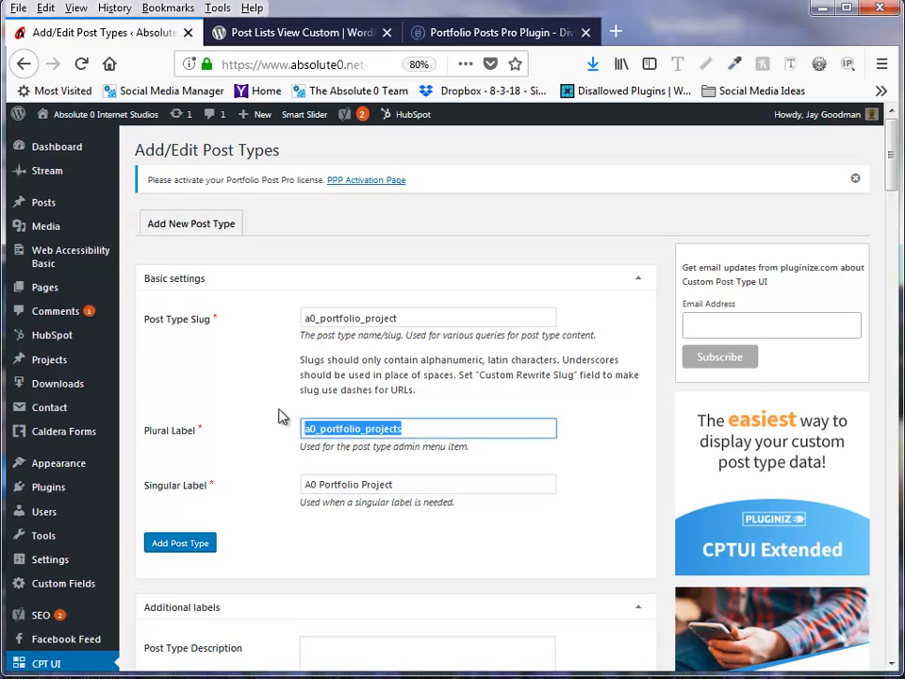
pyautogui.write('A0 Portfolio P')
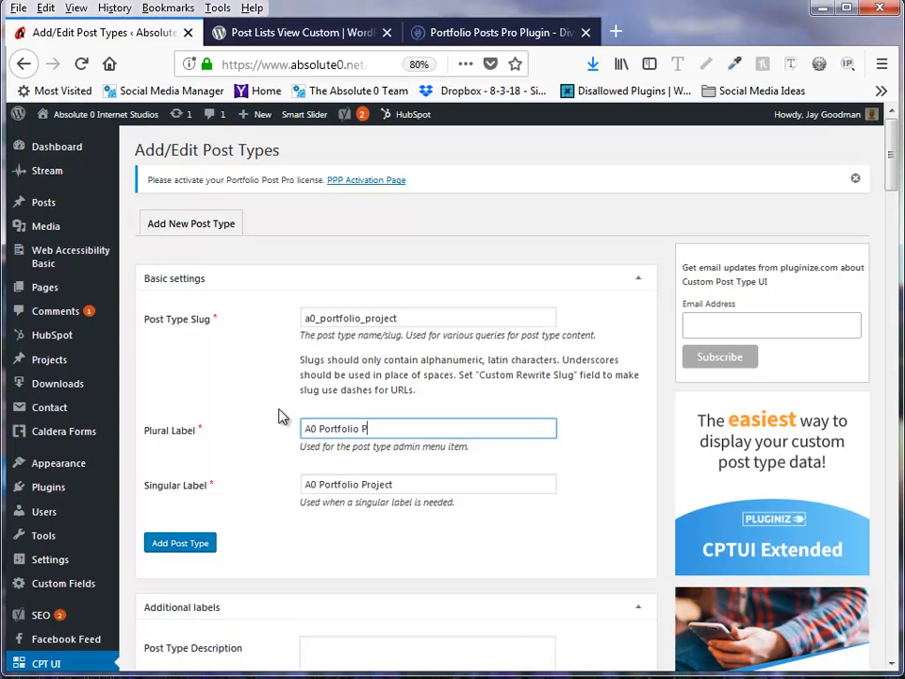
# Review the post type's additional labels, settings and supported features, and add the post type.
pyautogui.scroll(-3, 279, 416)
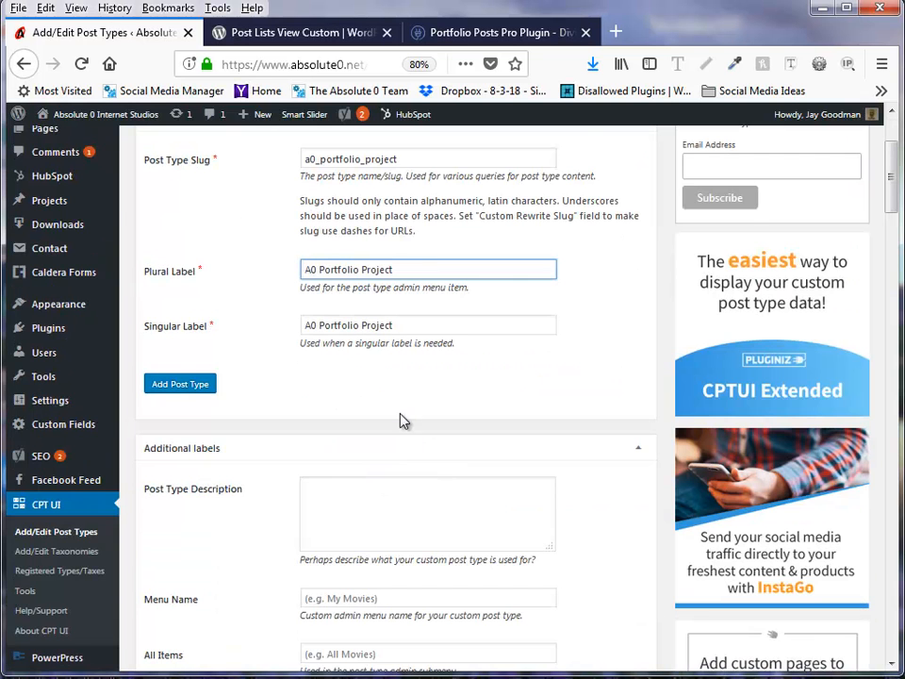
pyautogui.scroll(-3, 401, 420)
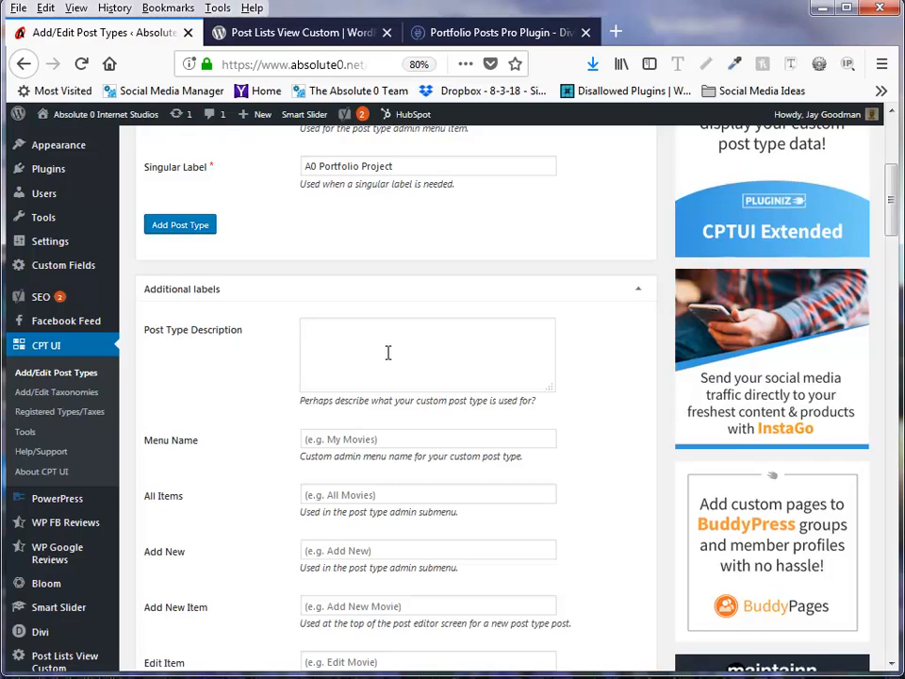
pyautogui.scroll(-20, 388, 352)
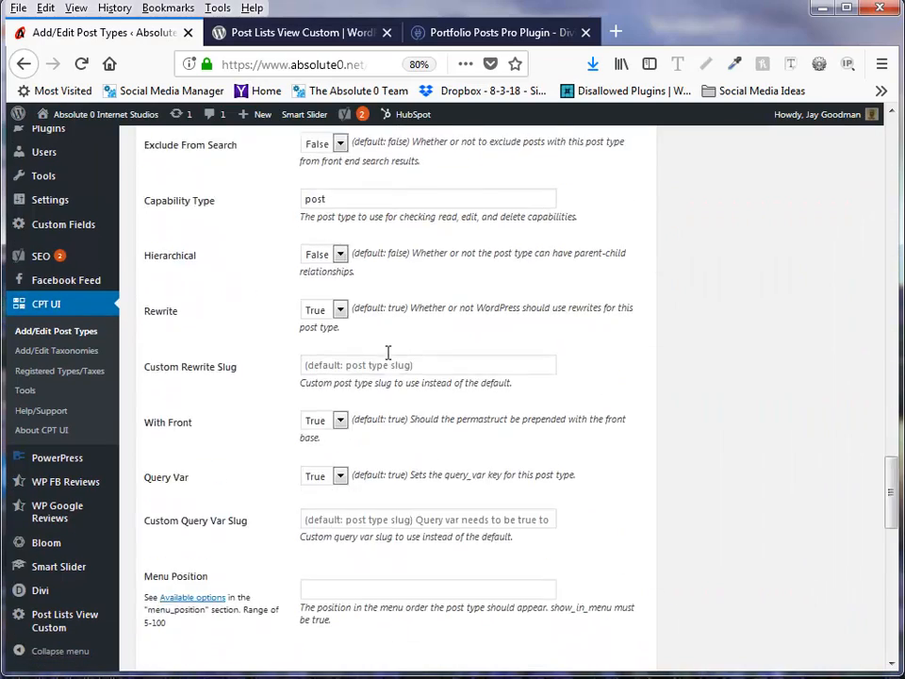
pyautogui.scroll(-5, 389, 359)
pyautogui.scroll(-4, 390, 359)
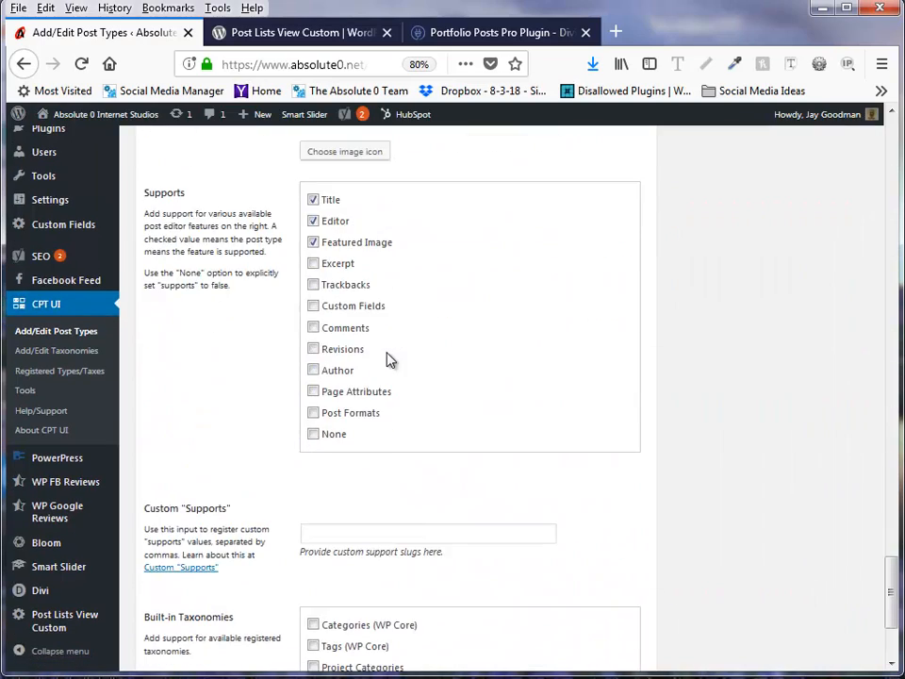
pyautogui.scroll(20, 405, 427)
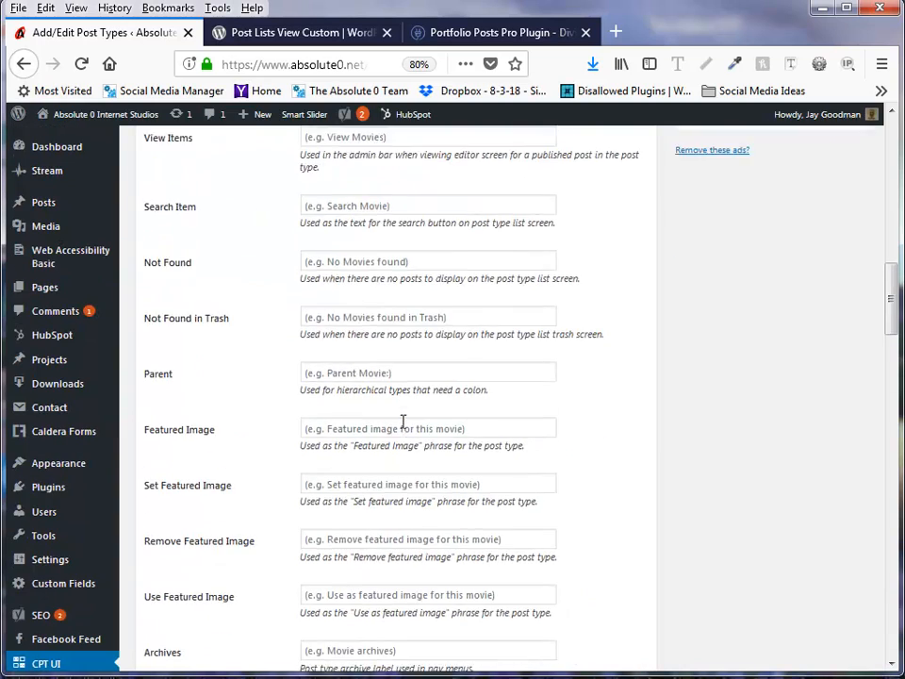
pyautogui.scroll(5, 402, 423)
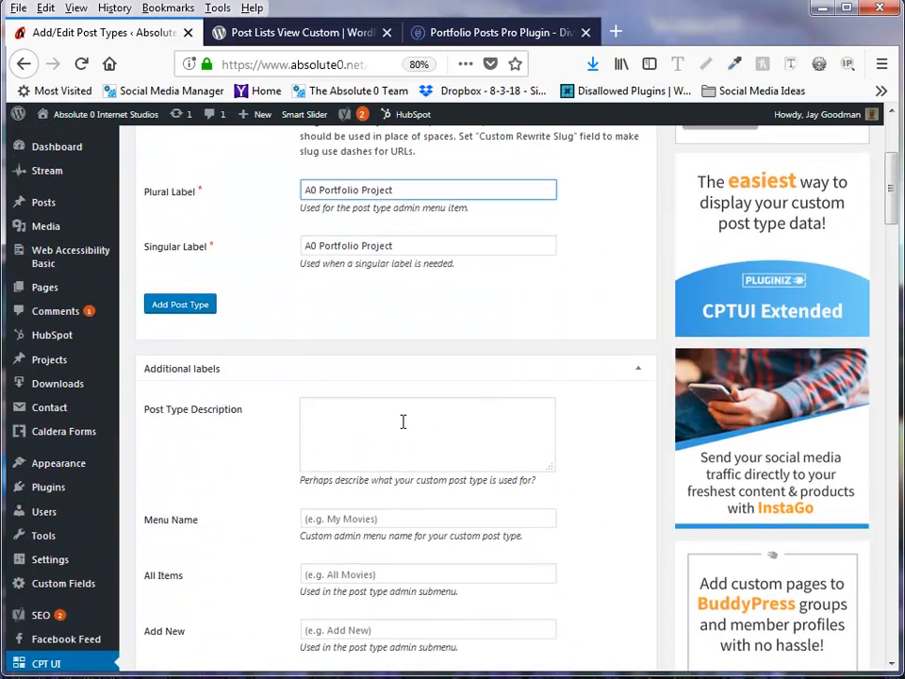
pyautogui.click(199, 465)
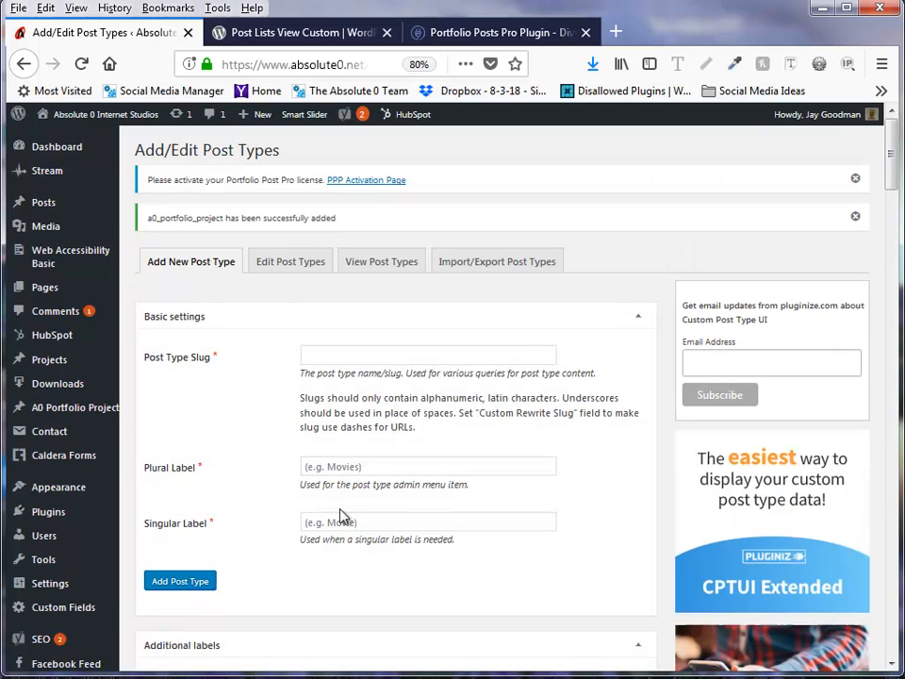
# Open a new A0 Portfolio Project entry, examine its editing form, and return to the list of all A0 Portfolio Project entries.
pyautogui.moveTo(55, 411)
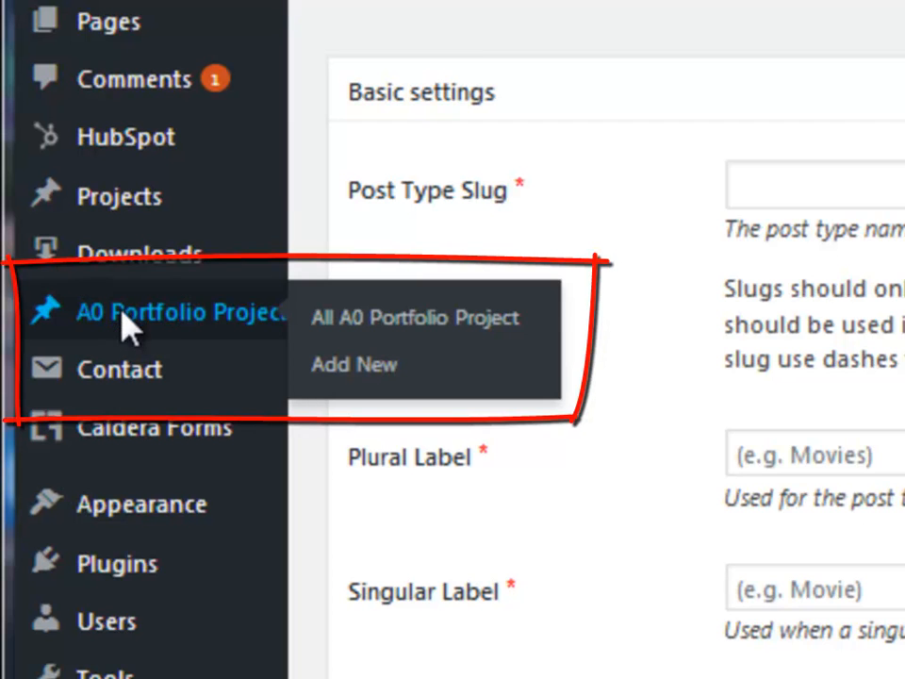
pyautogui.click(123, 317)
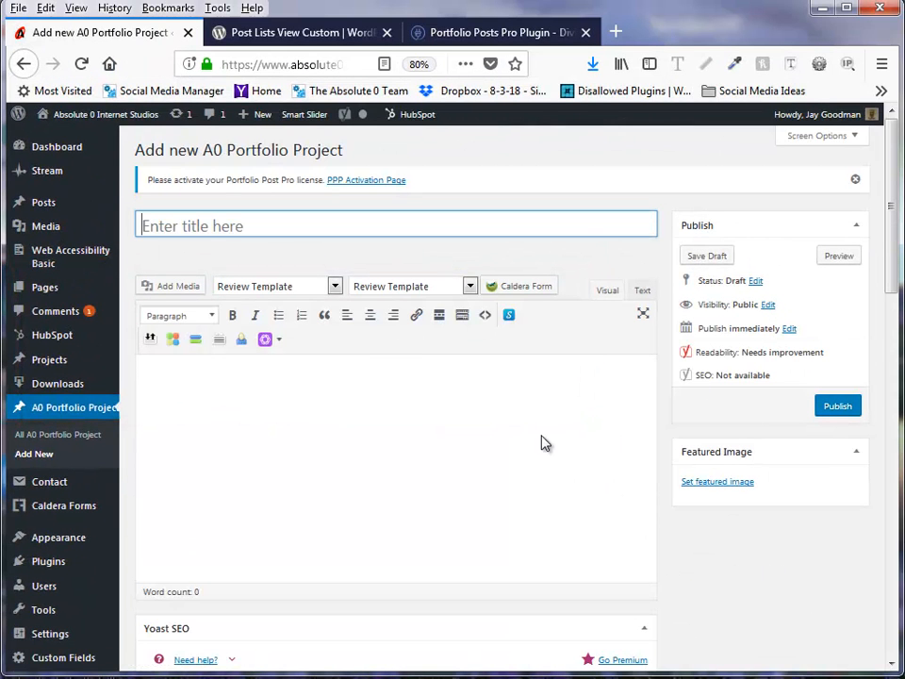
pyautogui.scroll(-3, 558, 488)
pyautogui.scroll(3, 560, 489)
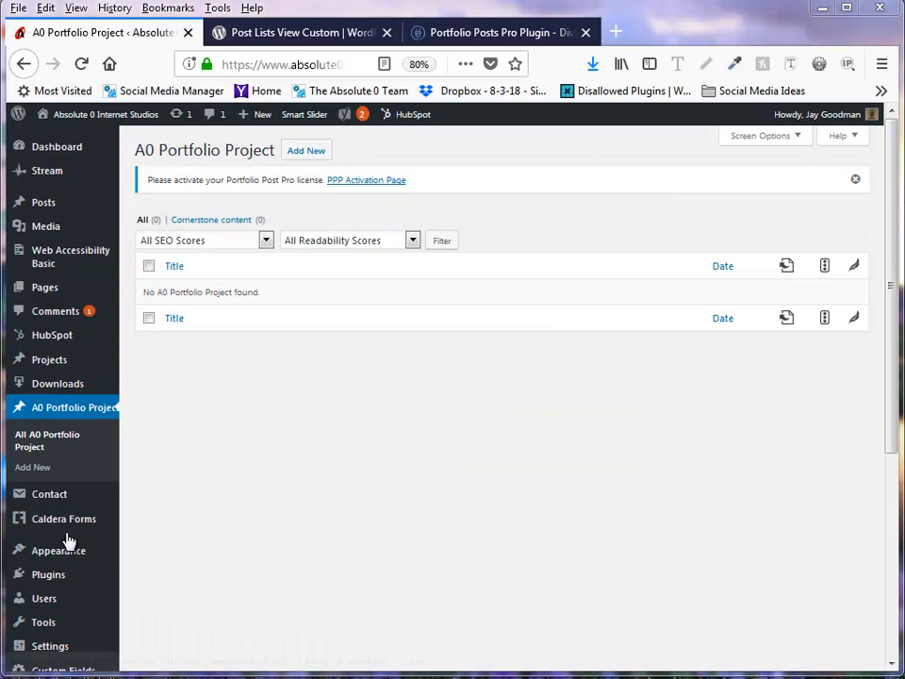
# Add a CPT UI taxonomy with slug "project_type", plural label "Project Types" and singular label "Project Type", attached to A0 Portfolio Project.
pyautogui.moveTo(63, 570)
pyautogui.scroll(-3, 57, 585)
pyautogui.click(52, 600)
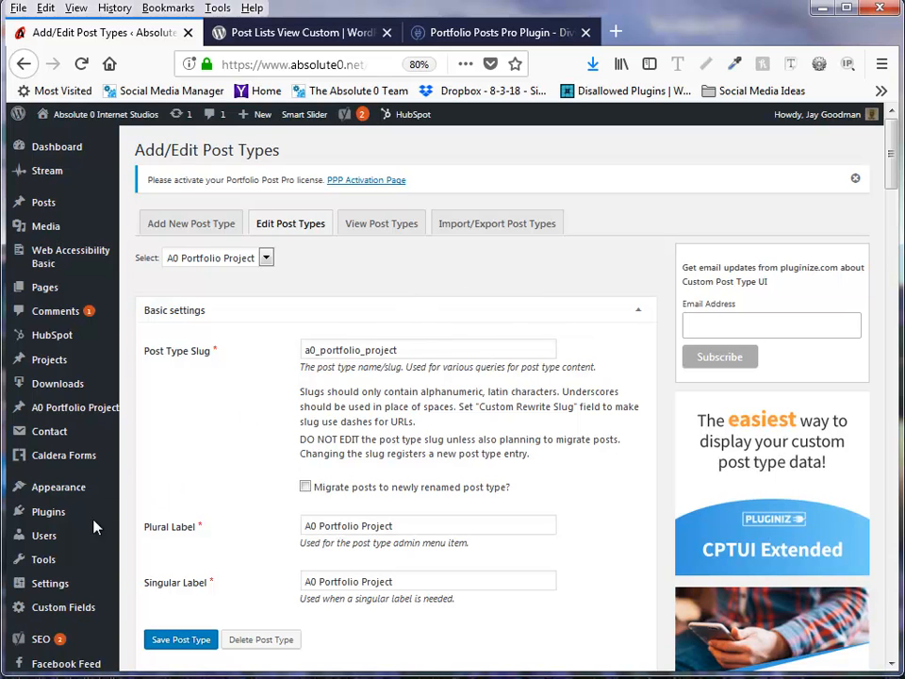
pyautogui.scroll(-5, 62, 534)
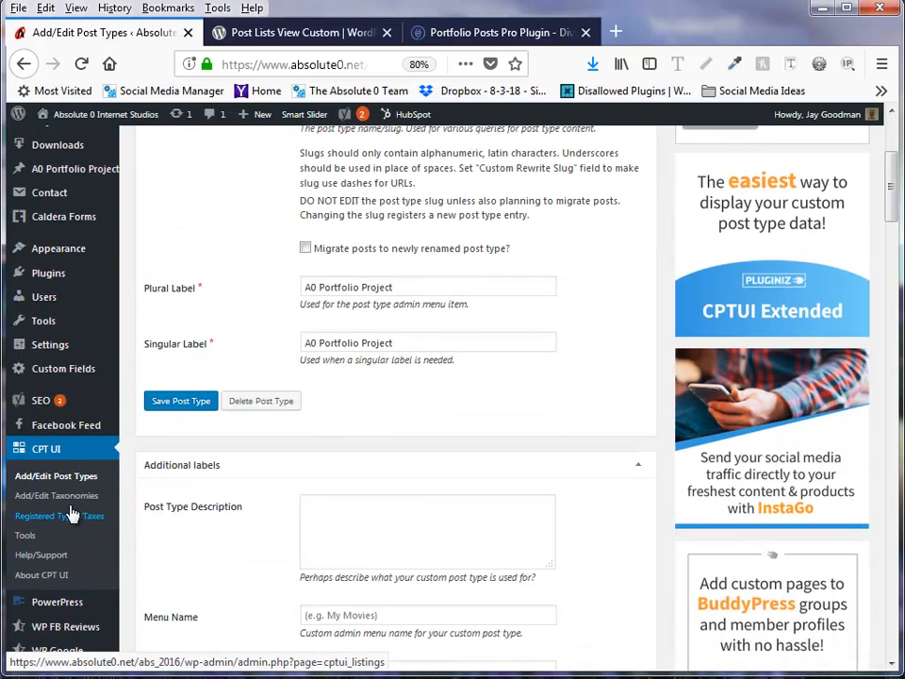
pyautogui.click(76, 502)
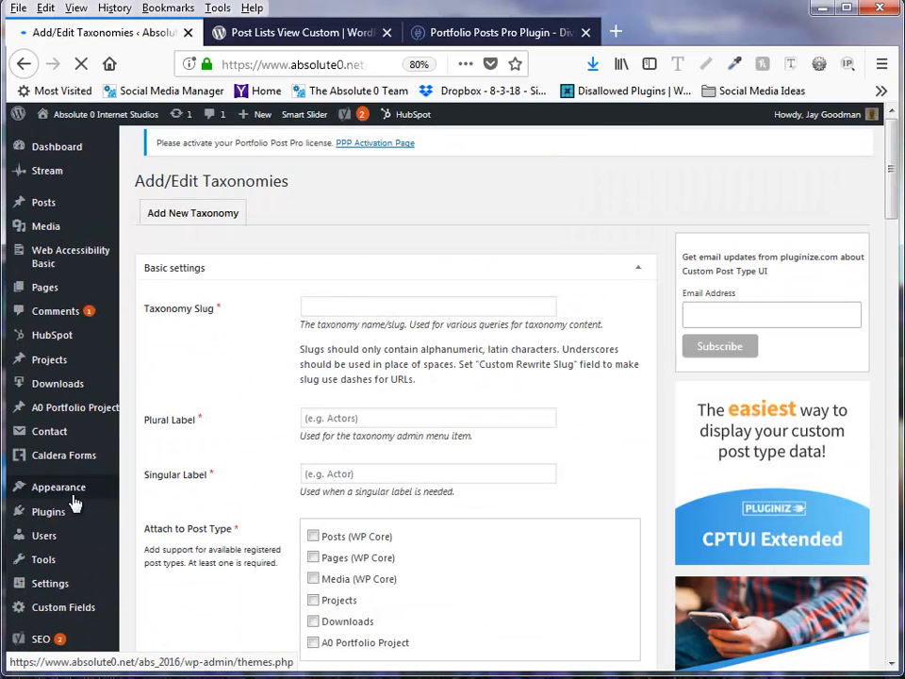
pyautogui.click(365, 317)
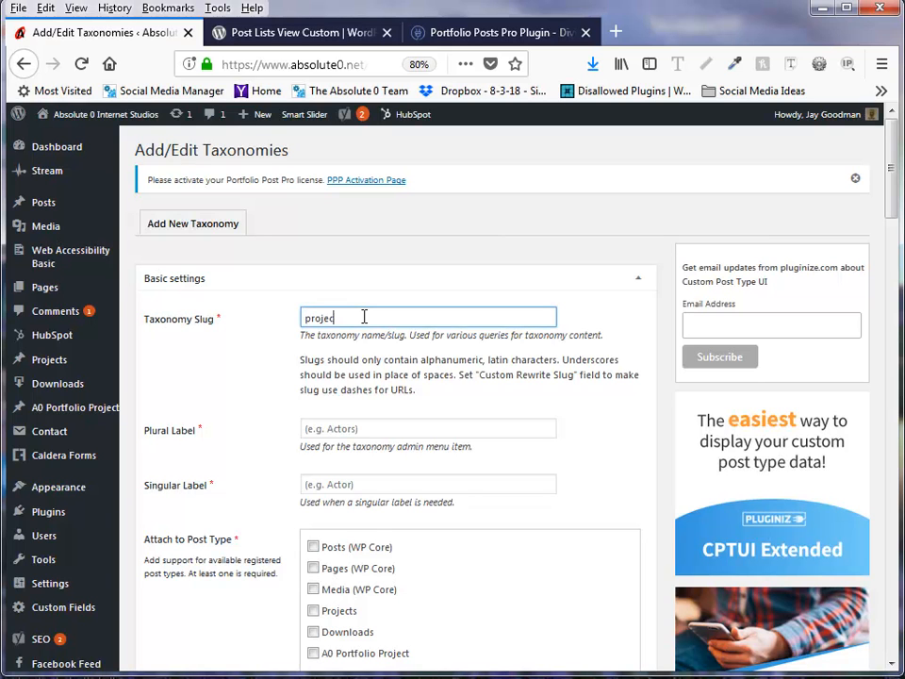
pyautogui.click(337, 484)
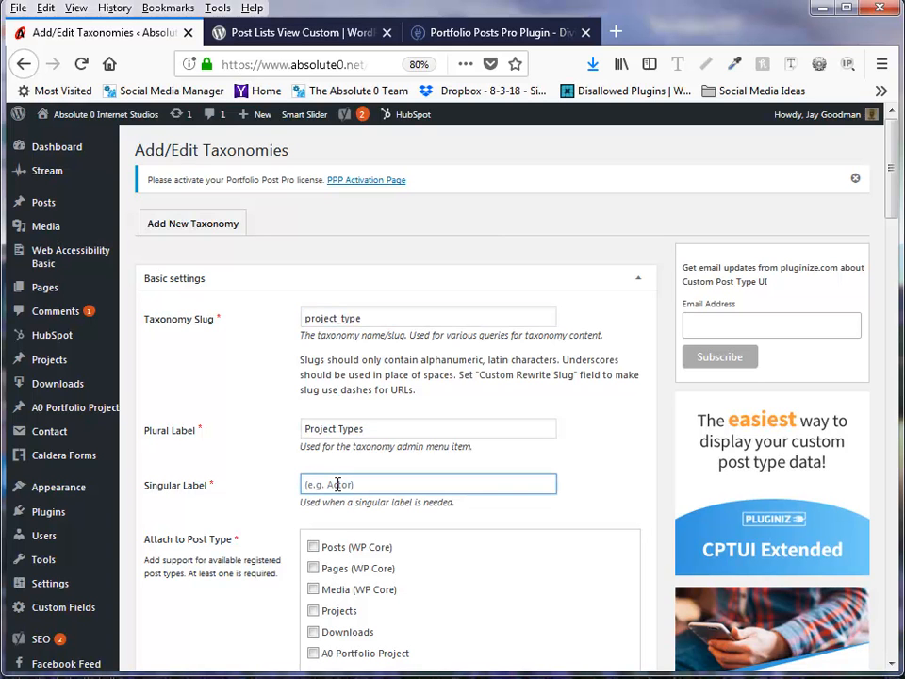
pyautogui.write('Project Type')
pyautogui.scroll(-3, 337, 480)
pyautogui.click(314, 417)
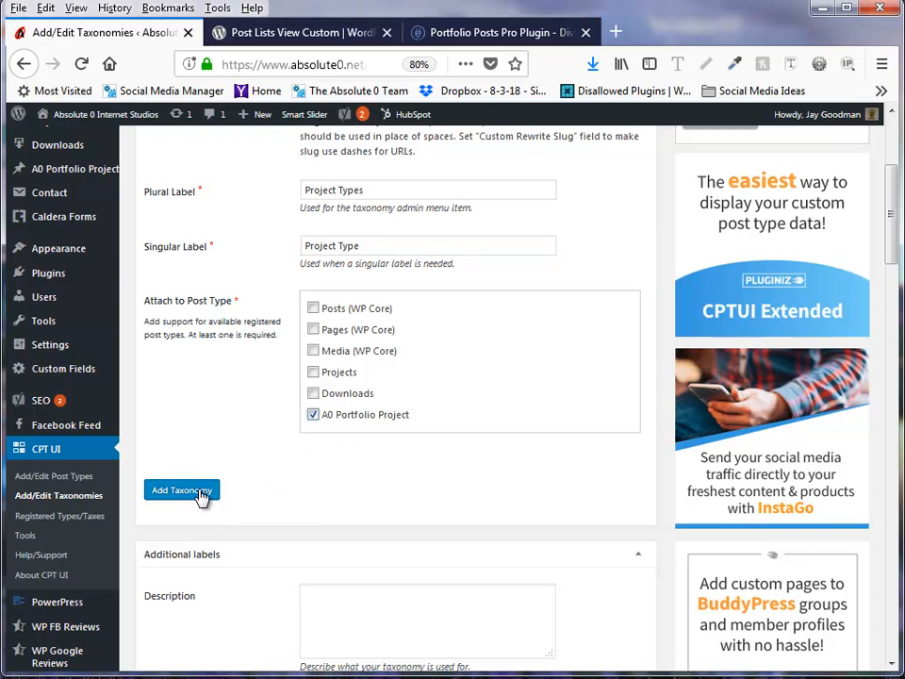
pyautogui.click(181, 491)
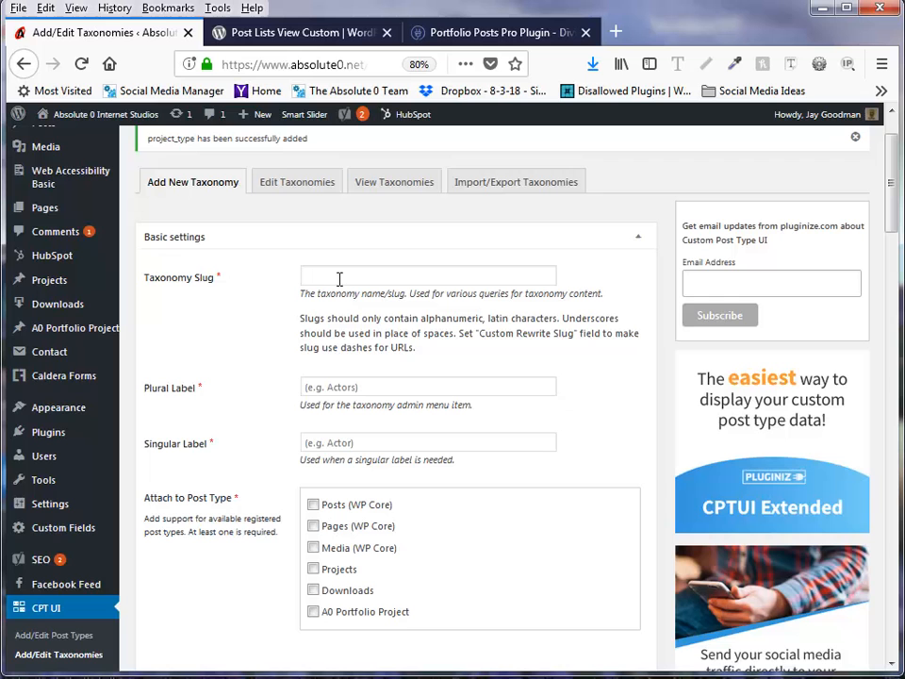
# Add a second taxonomy for A0 Portfolio Project with the slug "technologies" and plural label "Technologies".
pyautogui.click(340, 279)
pyautogui.write('technologies')
pyautogui.scroll(1, 366, 220)
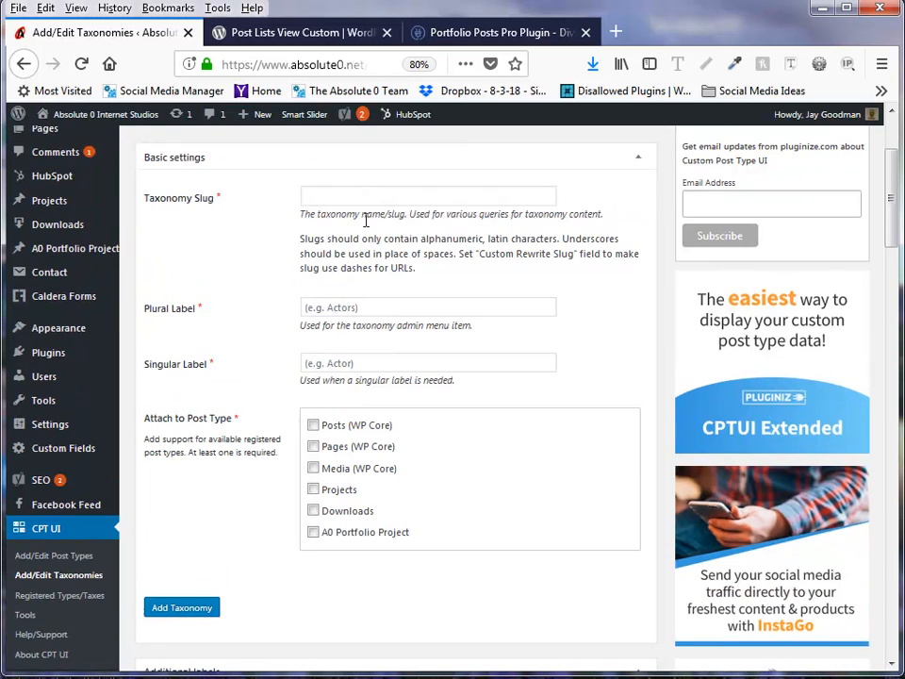
# Add a taxonomy with slug "project_status" and "Project Status" as both plural and singular label, attached to A0 Portfolio Project.
pyautogui.click(350, 199)
pyautogui.write('project_')
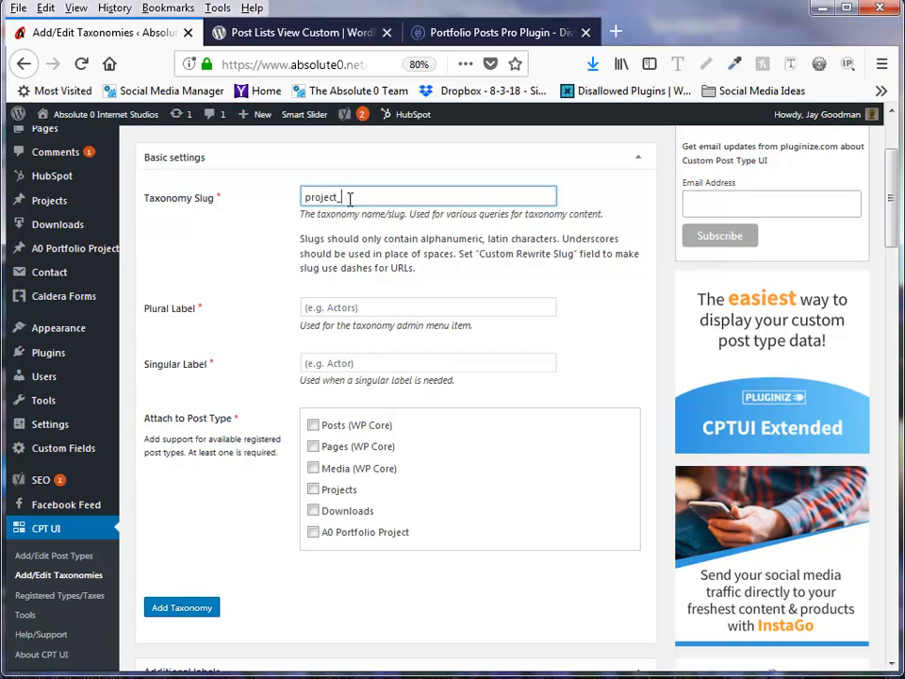
pyautogui.write('status')
pyautogui.press('Tab')
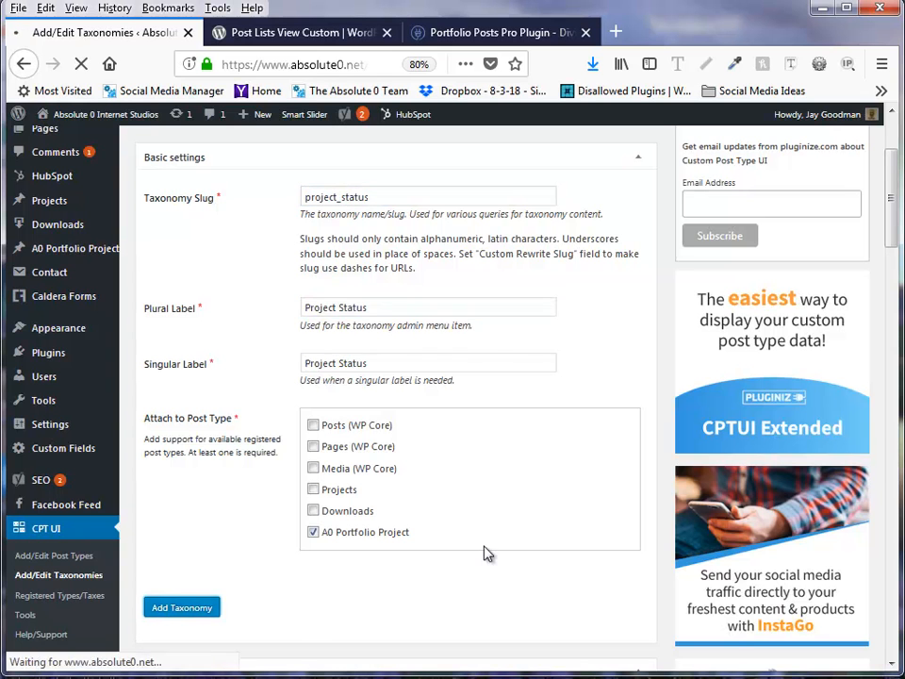
pyautogui.press('Return')
# Start a new A0 Portfolio Project entry and examine its Project Types, Technologies and Project Status boxes.
pyautogui.click(38, 407)
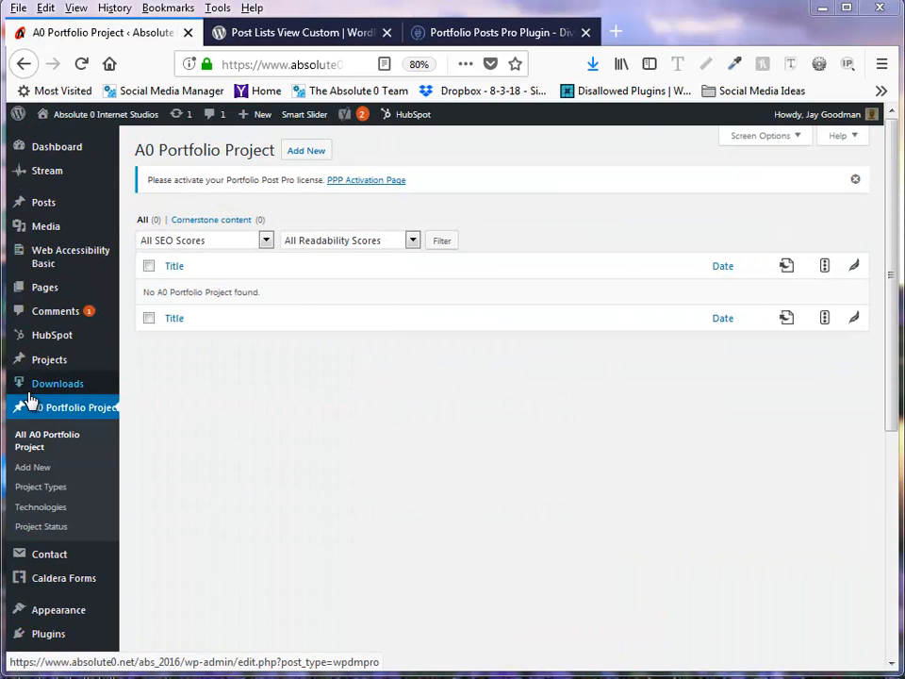
pyautogui.click(32, 466)
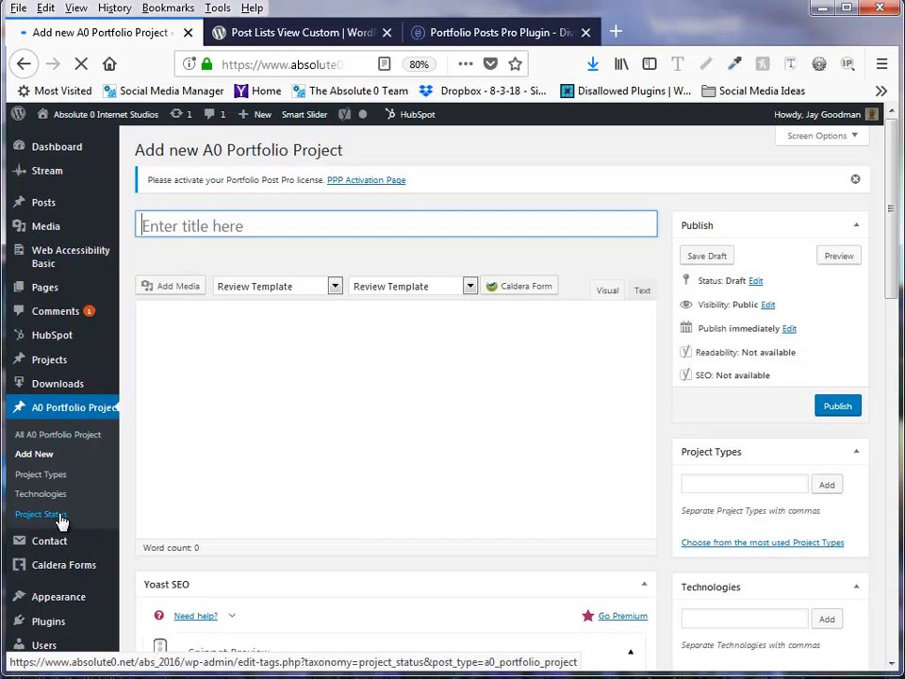
pyautogui.scroll(-3, 690, 402)
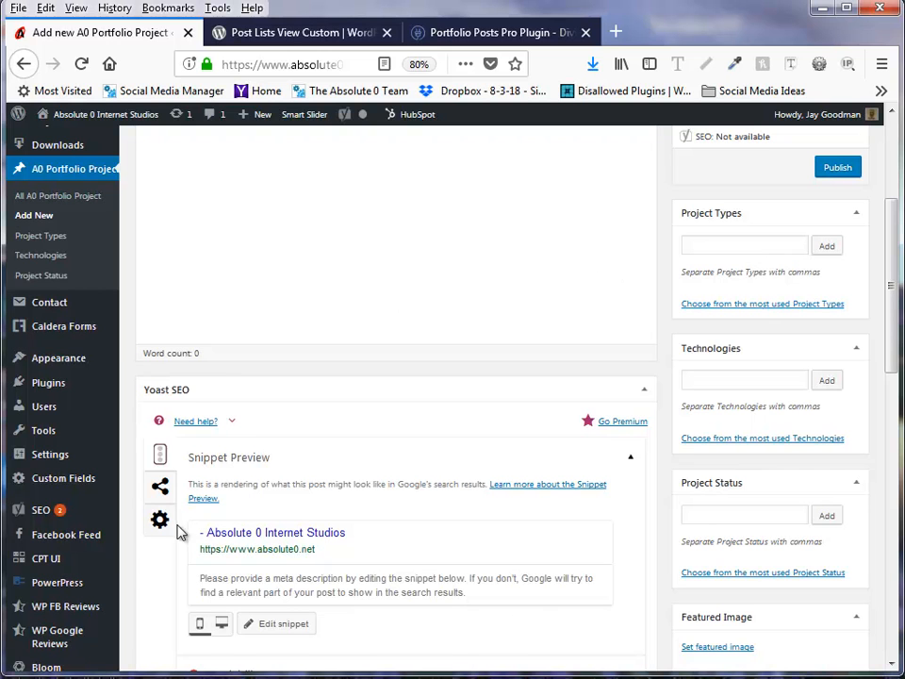
# Edit the Project Types taxonomy in CPT UI, set its Hierarchical option to True, and save the taxonomy.
pyautogui.moveTo(110, 563)
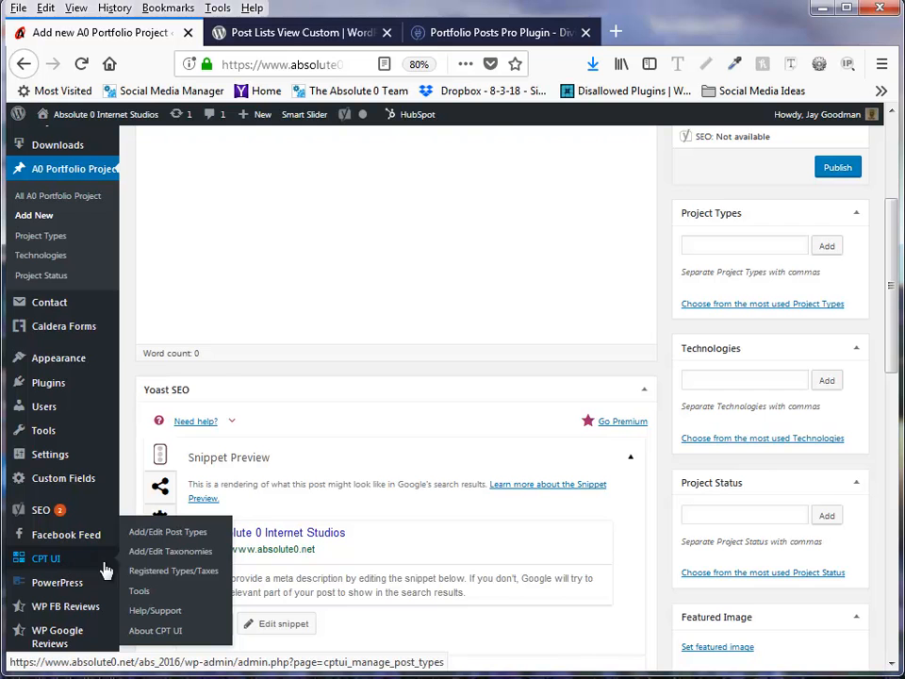
pyautogui.click(167, 560)
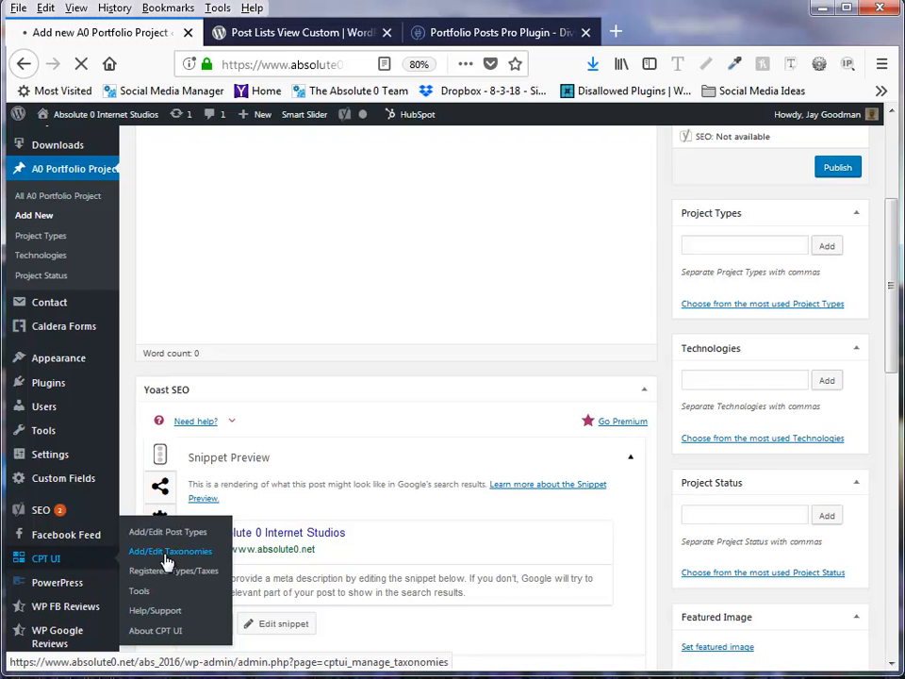
pyautogui.scroll(-5, 377, 425)
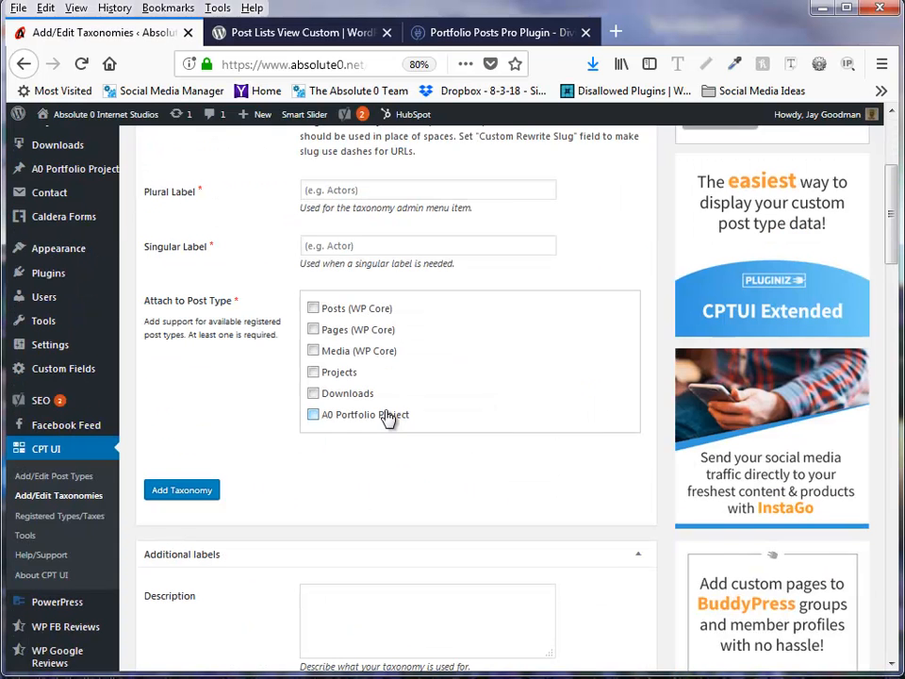
pyautogui.scroll(-2, 388, 420)
pyautogui.scroll(7, 388, 421)
pyautogui.click(299, 226)
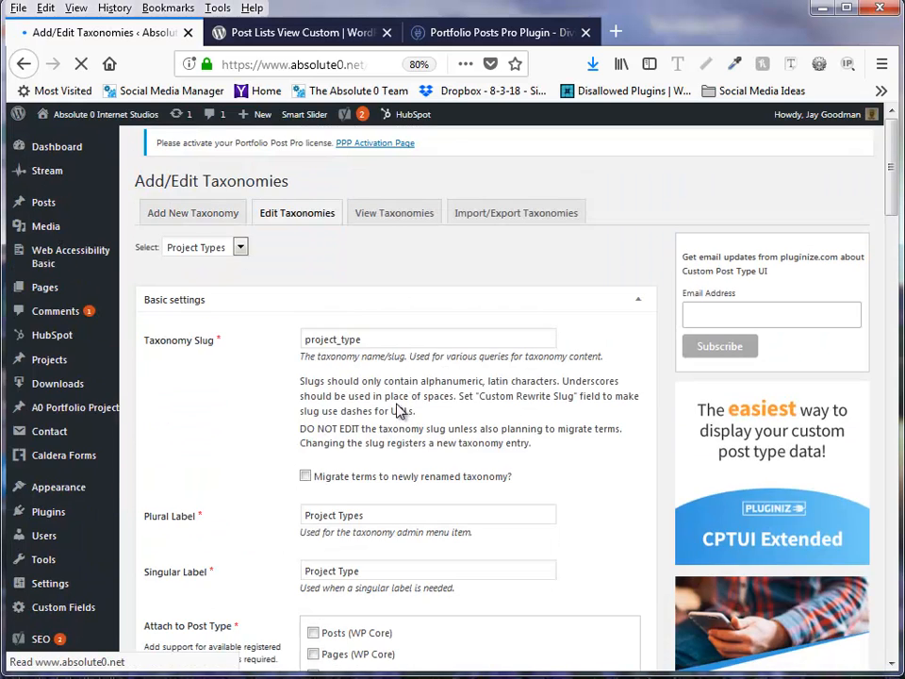
pyautogui.scroll(-20, 454, 452)
pyautogui.click(321, 210)
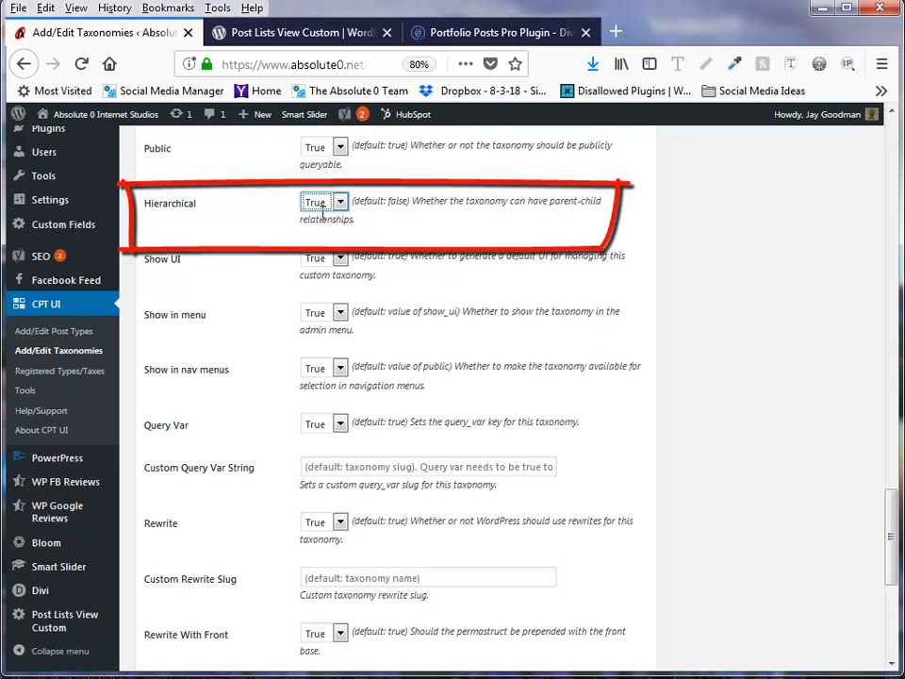
pyautogui.scroll(-5, 455, 438)
pyautogui.click(173, 657)
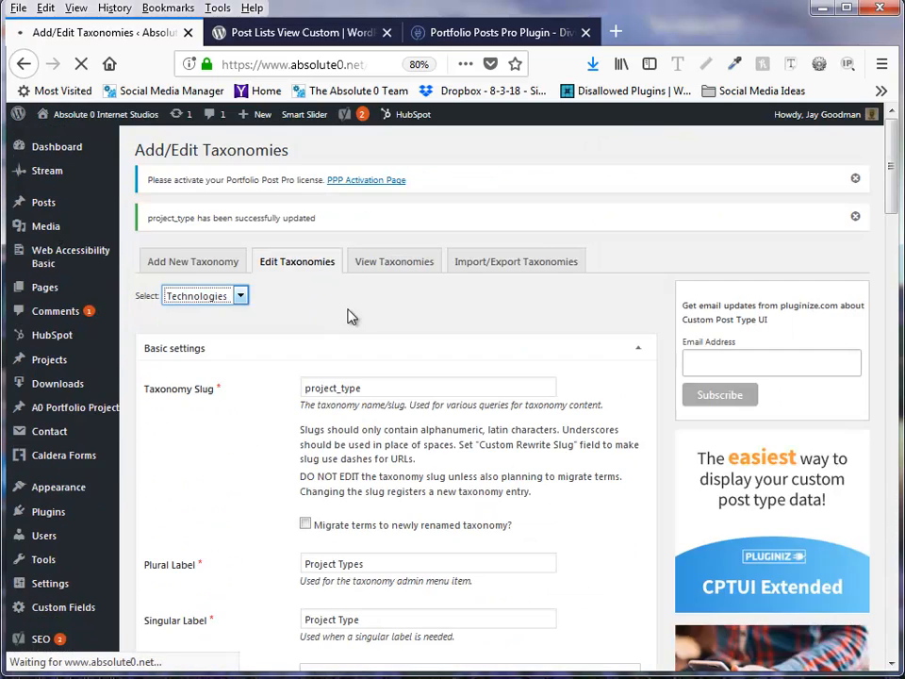
# Set the Hierarchical option to True for the Technologies and Project Status taxonomies, saving each one.
pyautogui.scroll(-20, 385, 359)
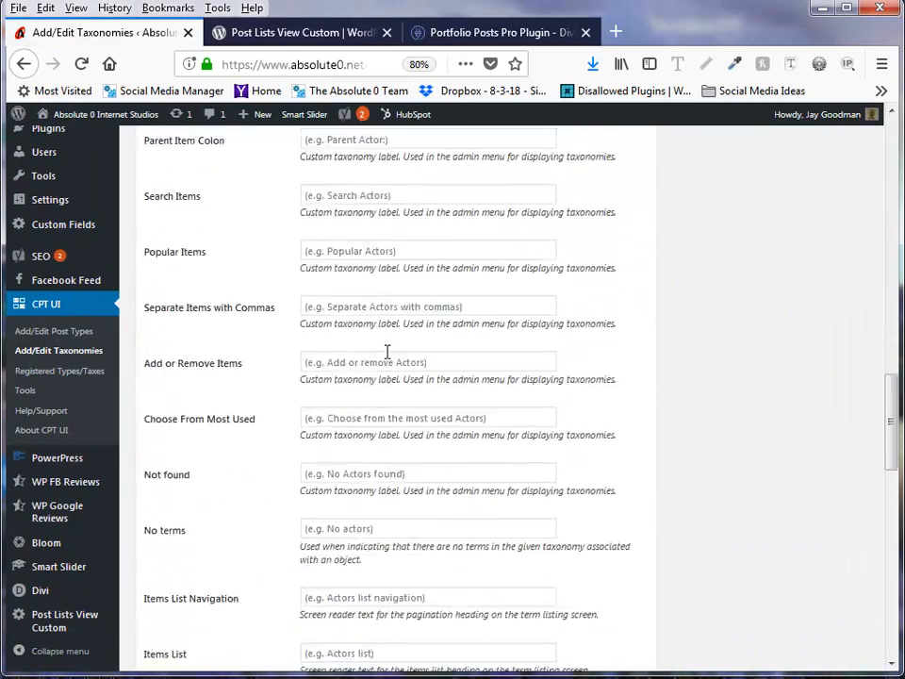
pyautogui.scroll(-1, 386, 359)
pyautogui.scroll(8, 403, 354)
pyautogui.scroll(-3, 441, 419)
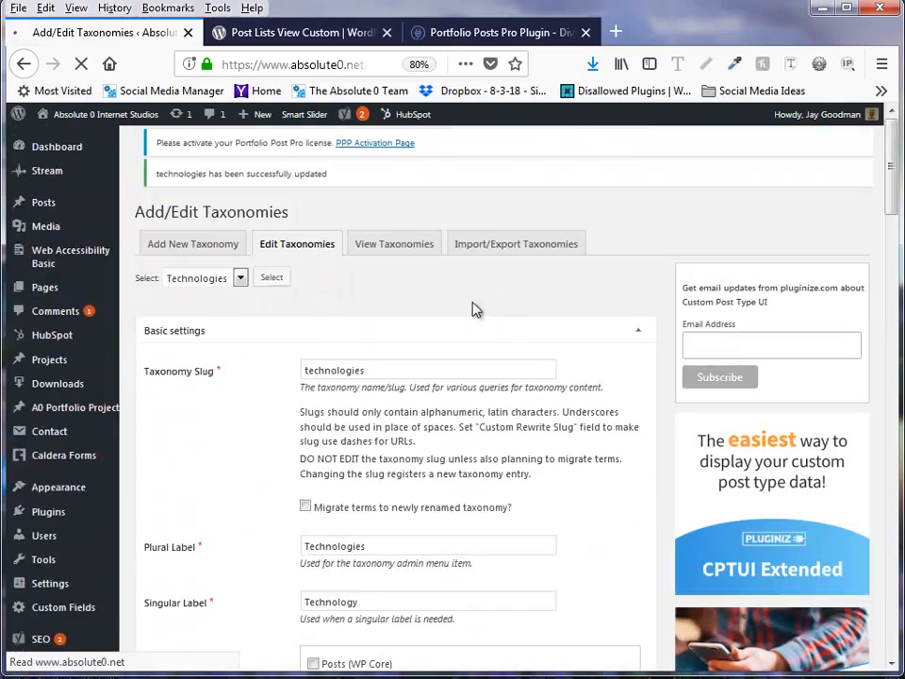
pyautogui.click(217, 295)
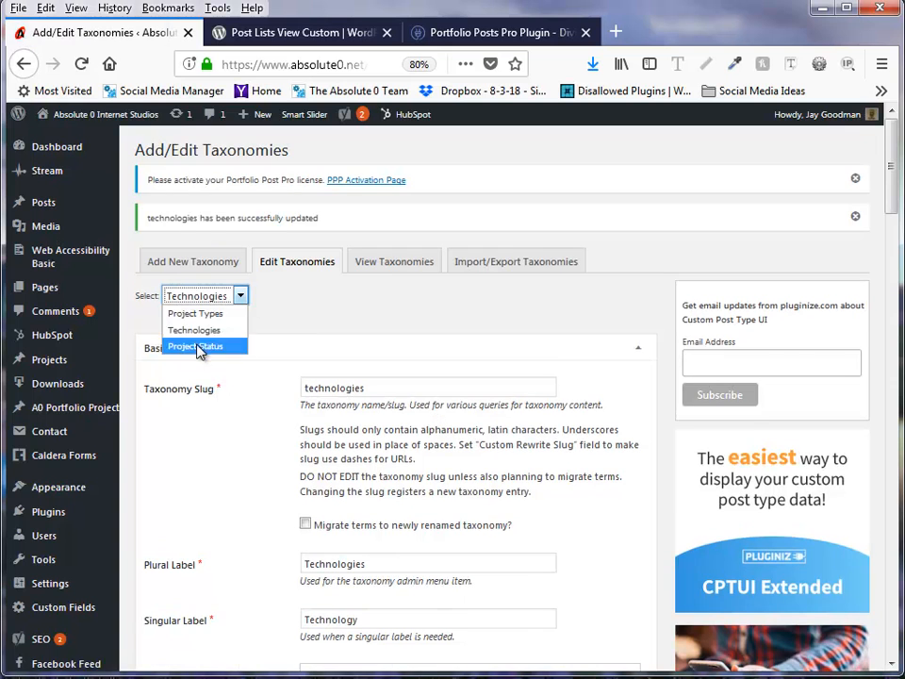
pyautogui.click(198, 345)
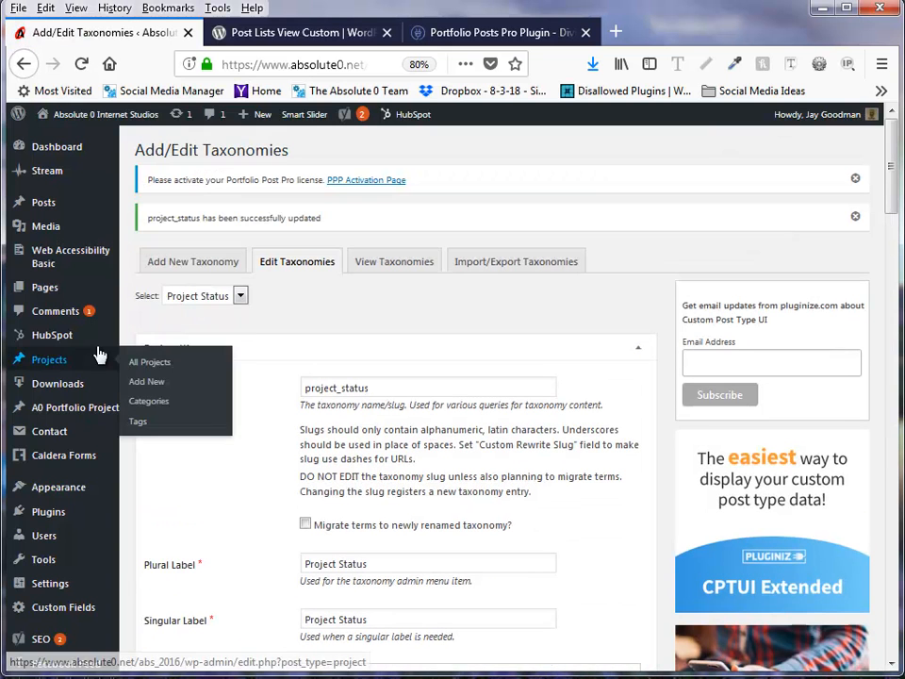
# Start a new A0 Portfolio Project entry from the project list and check its taxonomy boxes.
pyautogui.click(73, 418)
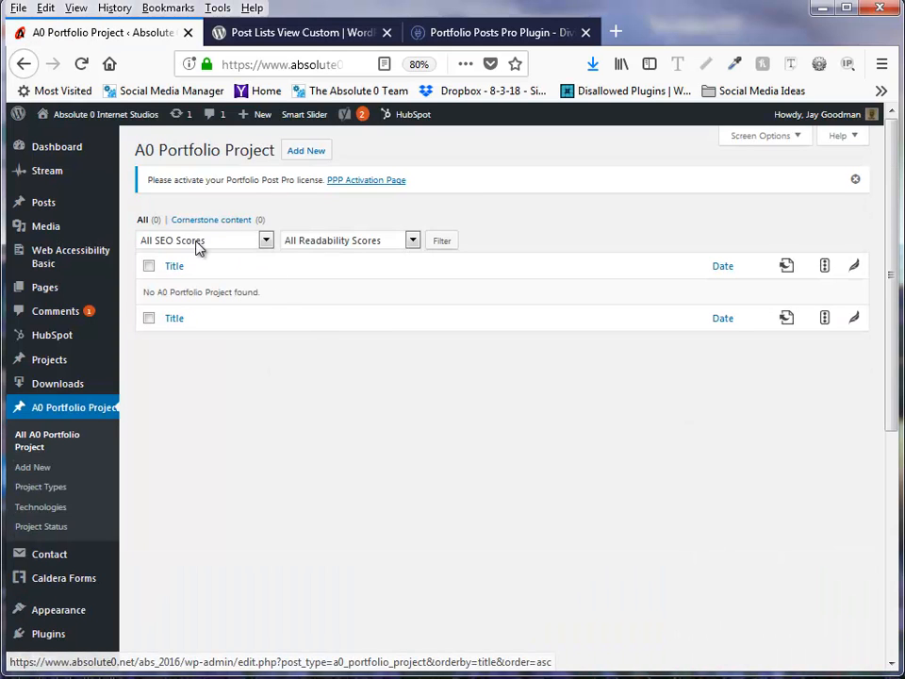
pyautogui.click(305, 153)
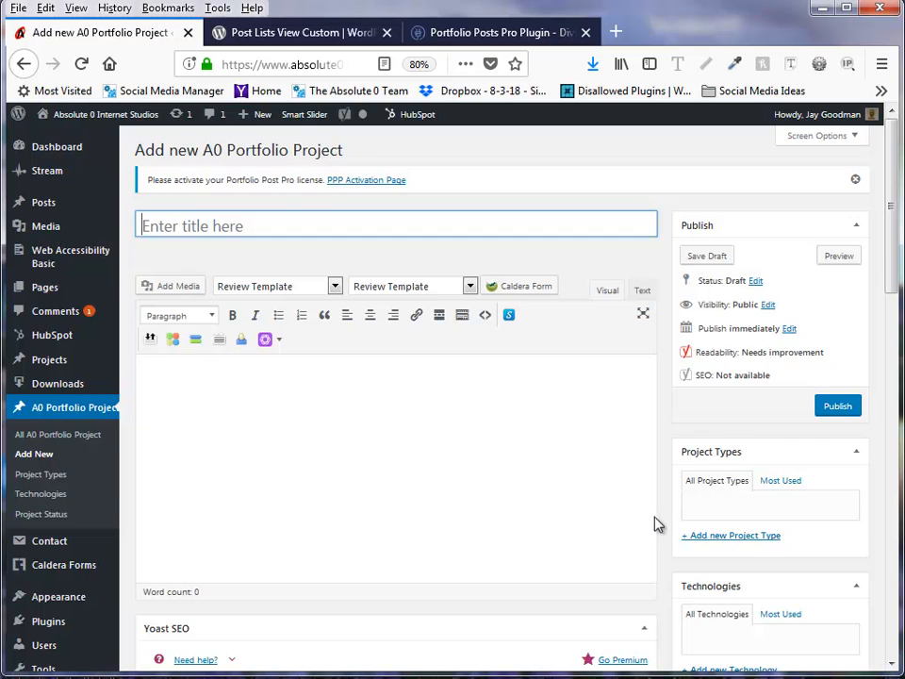
pyautogui.scroll(-3, 684, 570)
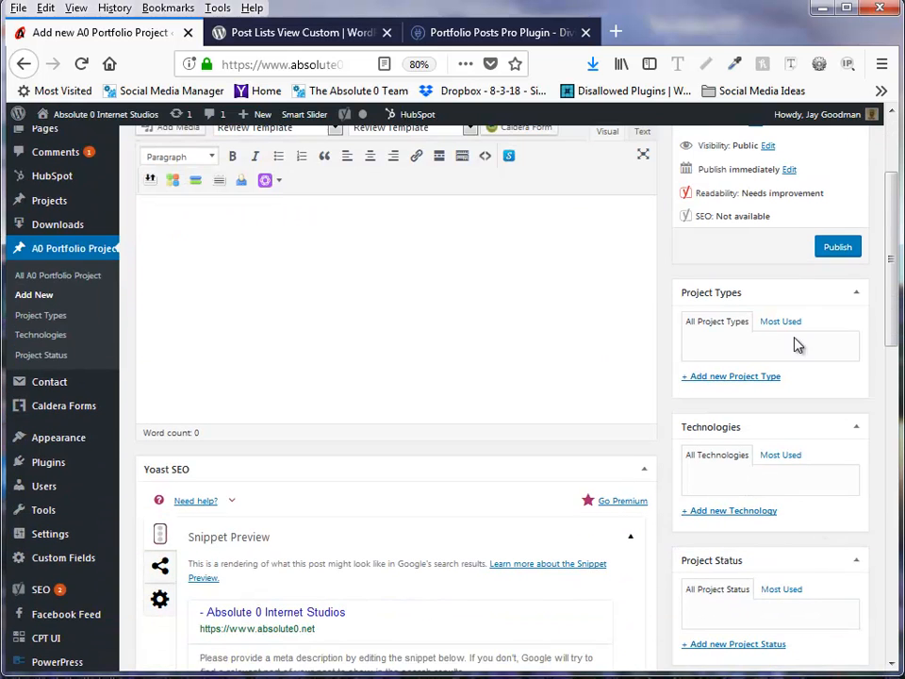
# Add the new technologies "PHP" and "MySQL" to the project entry.
pyautogui.click(759, 514)
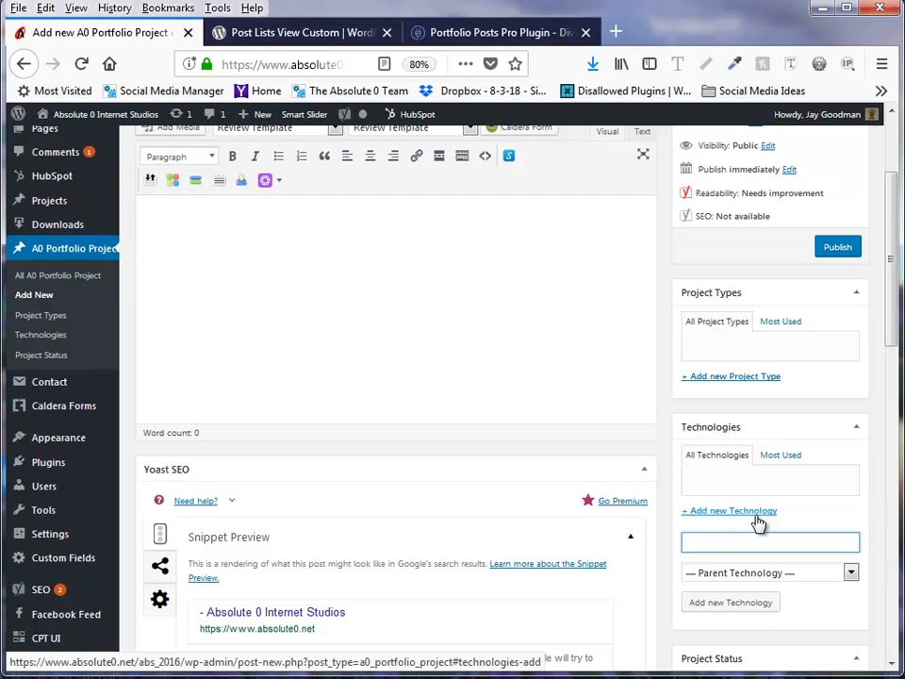
pyautogui.write('PHP')
pyautogui.press('Return')
pyautogui.write('My')
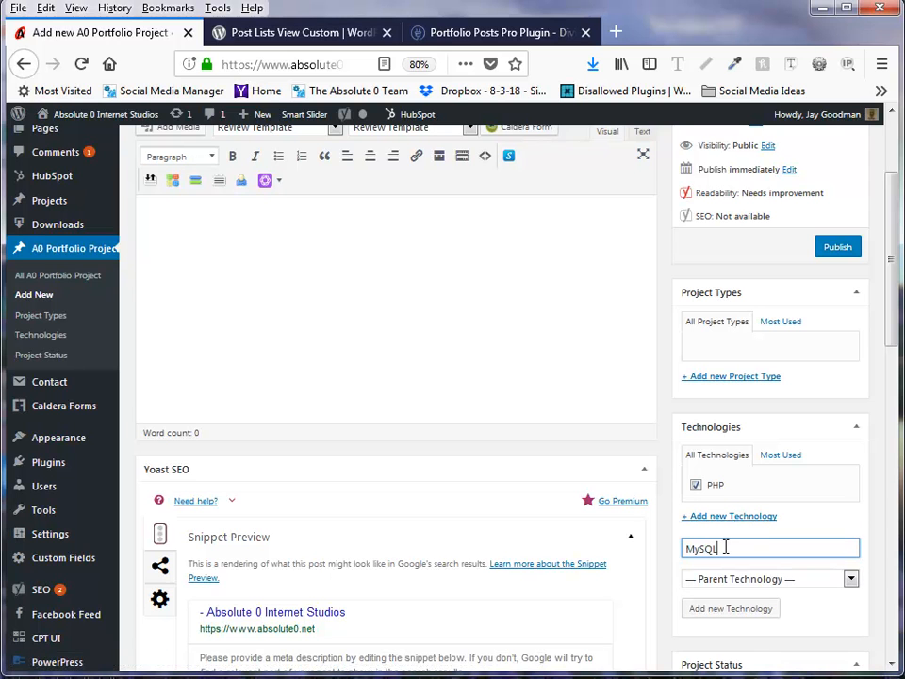
pyautogui.write('SQL')
pyautogui.press('Return')
# Add the new project types "Wordpress - CMS" and "Custom Development" to the project entry.
pyautogui.click(753, 377)
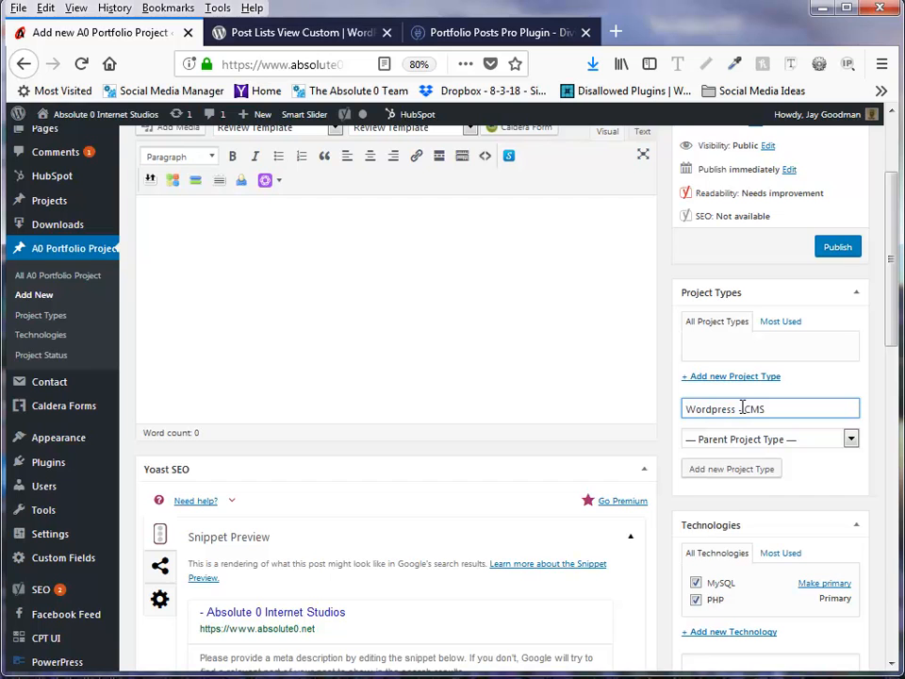
pyautogui.press('Return')
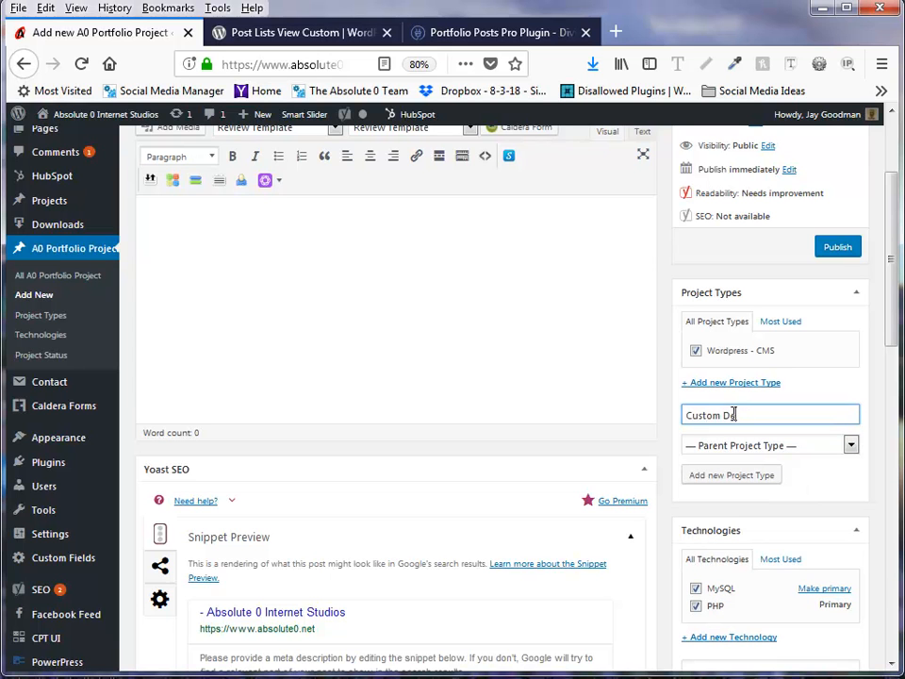
pyautogui.press('Return')
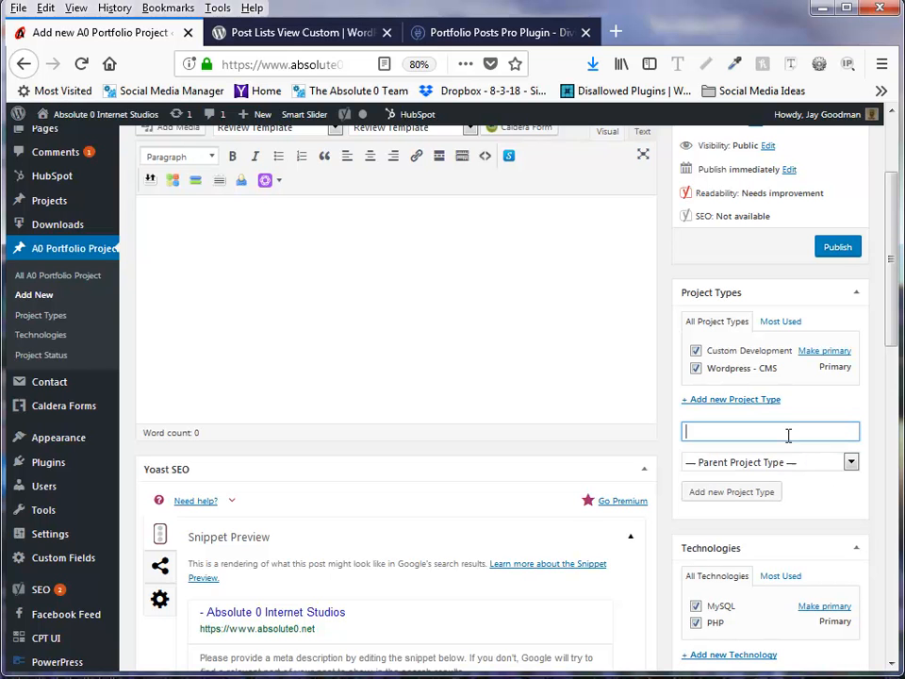
# Add the new project statuses "Completed", "In Progress" and "Coming Soon" to the project entry.
pyautogui.scroll(-3, 739, 516)
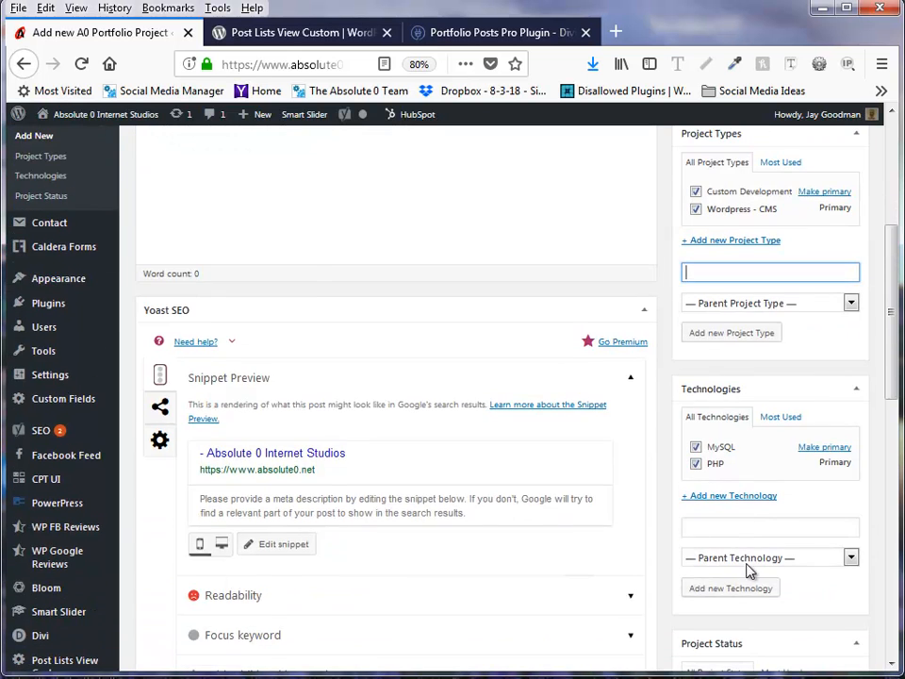
pyautogui.scroll(-3, 746, 572)
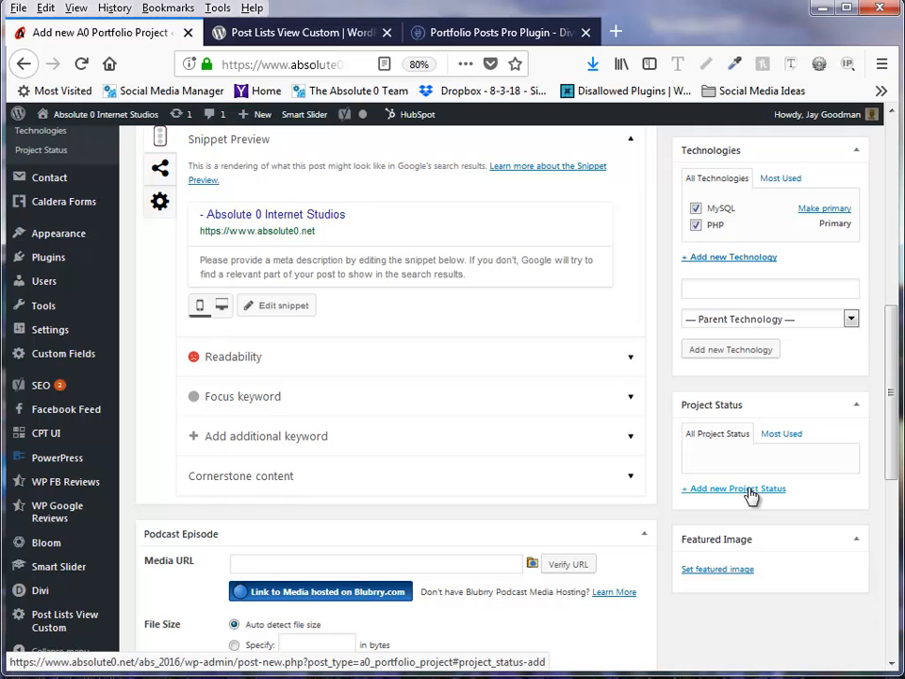
pyautogui.click(750, 494)
pyautogui.press('Return')
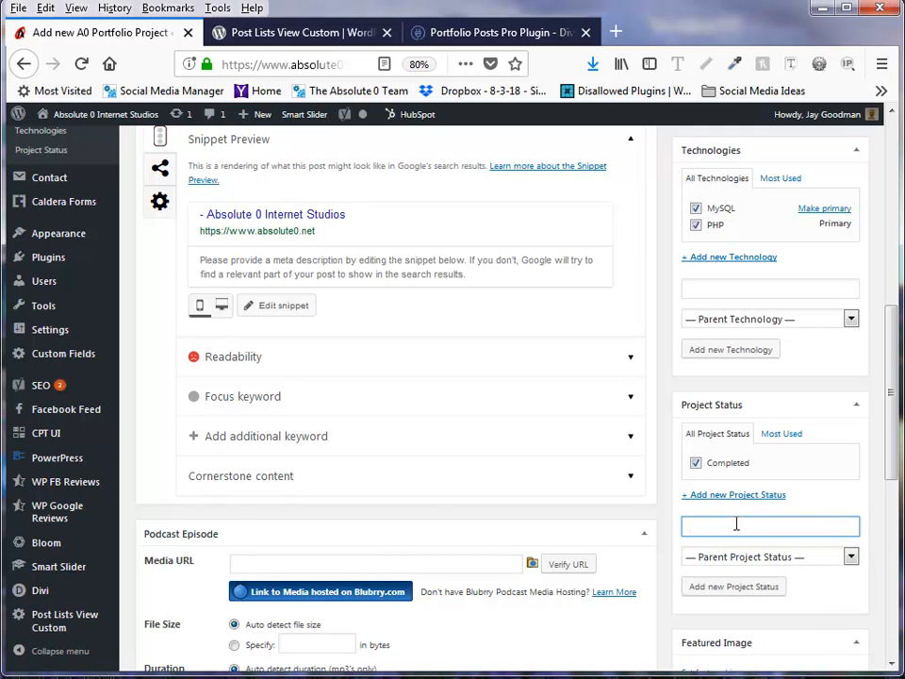
pyautogui.write('In Progress')
pyautogui.press('Return')
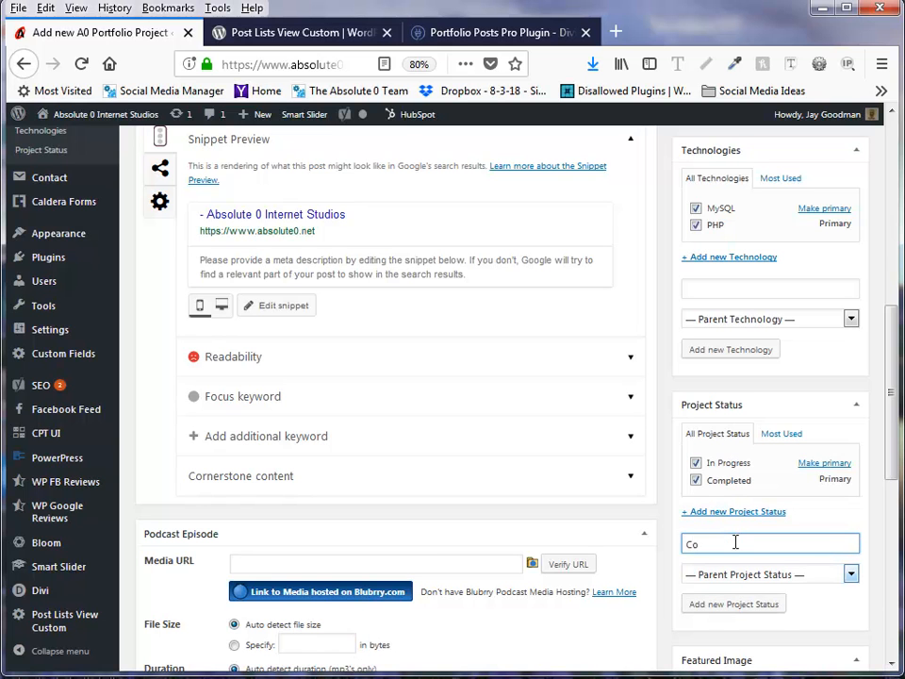
pyautogui.write('Coming Soon')
pyautogui.press('Return')
# Open the Project Types management page of A0 Portfolio Project and add the type "Logo Design".
pyautogui.scroll(-2, 227, 424)
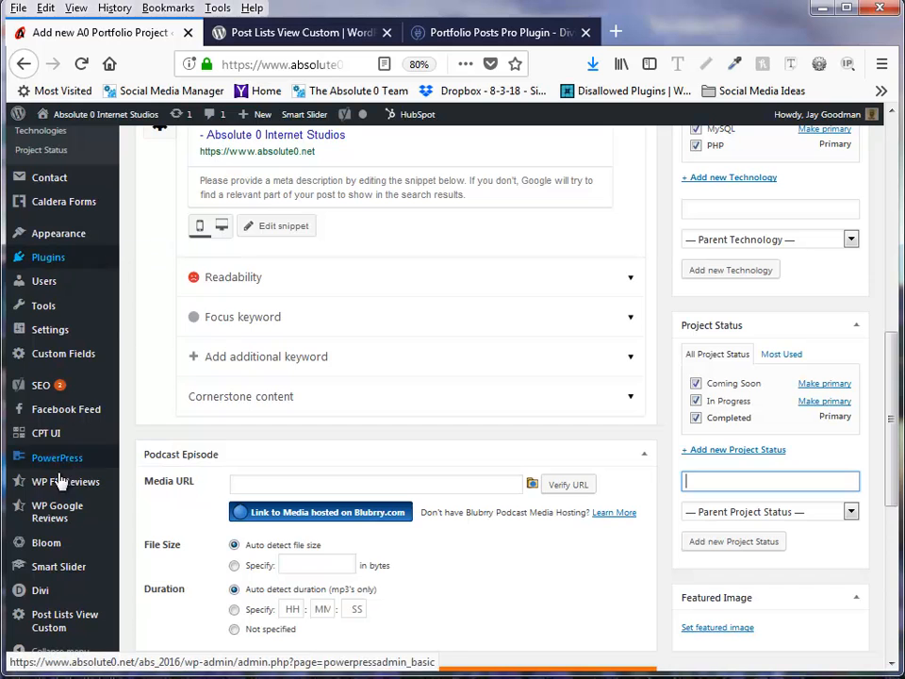
pyautogui.scroll(-5, 58, 557)
pyautogui.scroll(15, 620, 544)
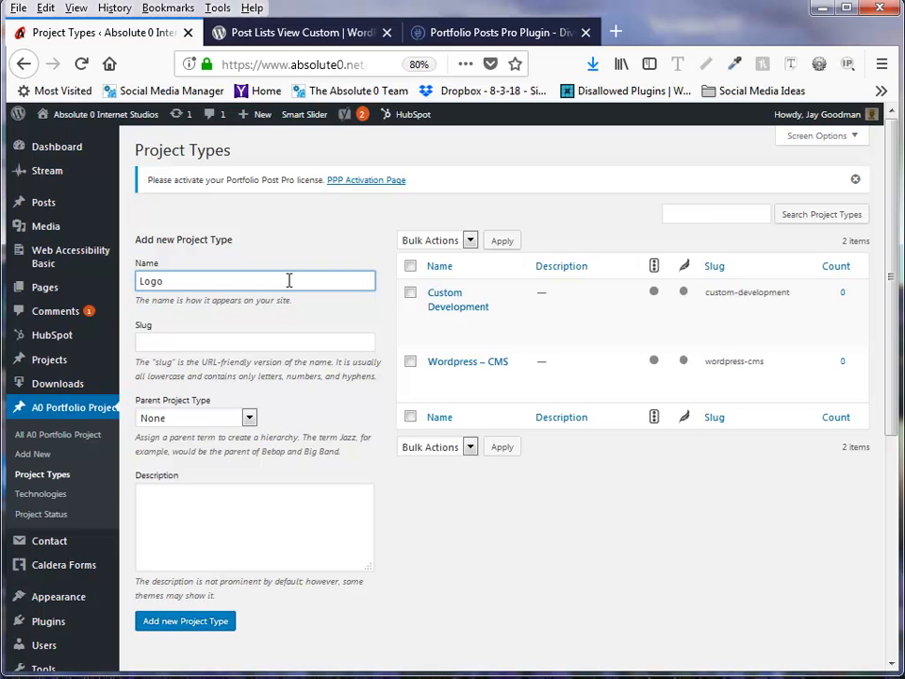
pyautogui.click(212, 621)
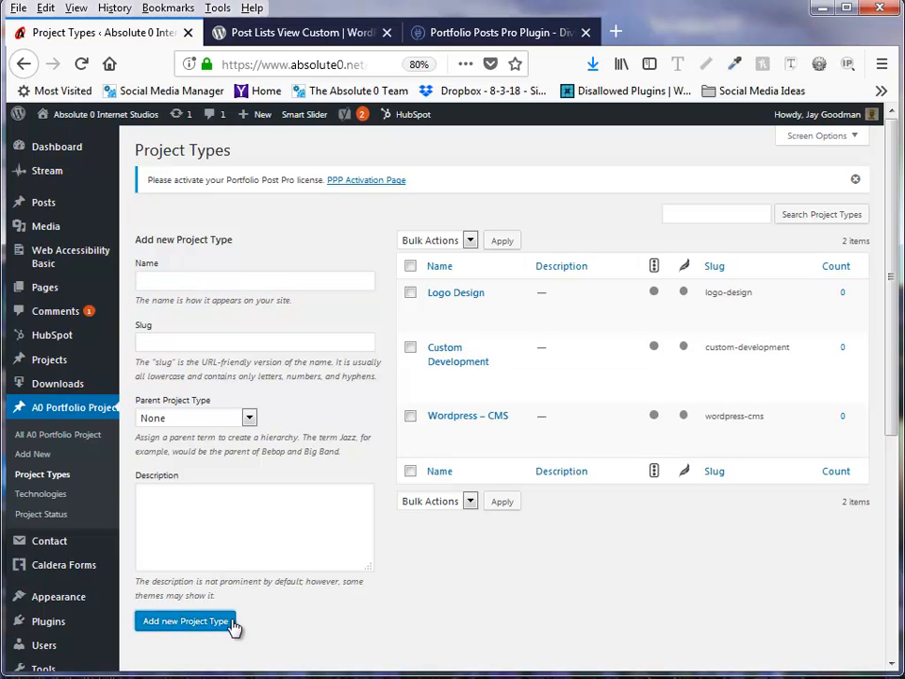
# Start another A0 Portfolio Project entry and compare its taxonomy boxes with the categories listed in the Notepad++ notes.
pyautogui.click(38, 456)
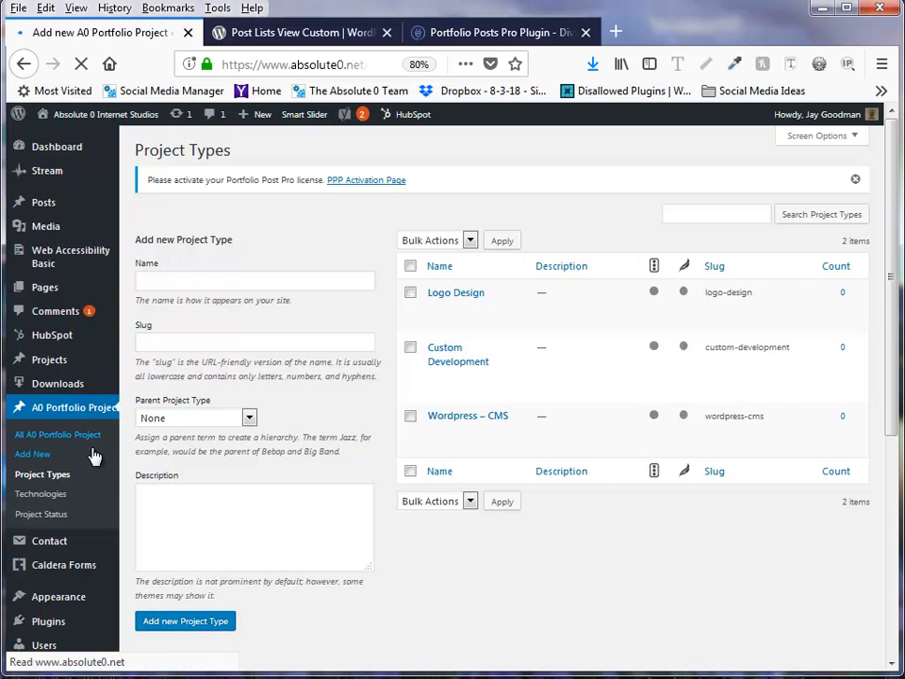
pyautogui.scroll(-1, 728, 510)
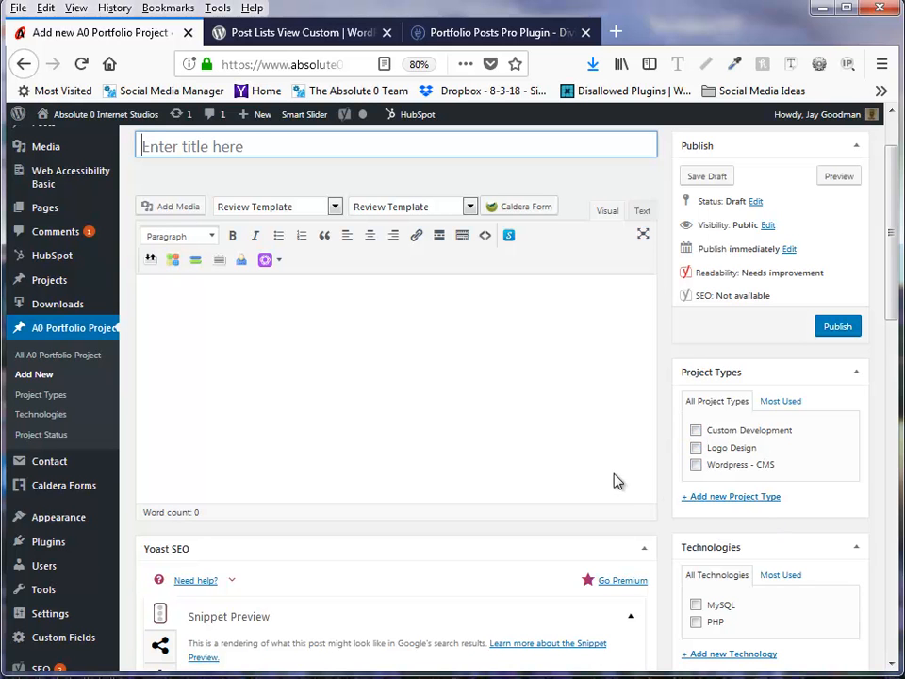
pyautogui.hotkey('alt', 'Tab')
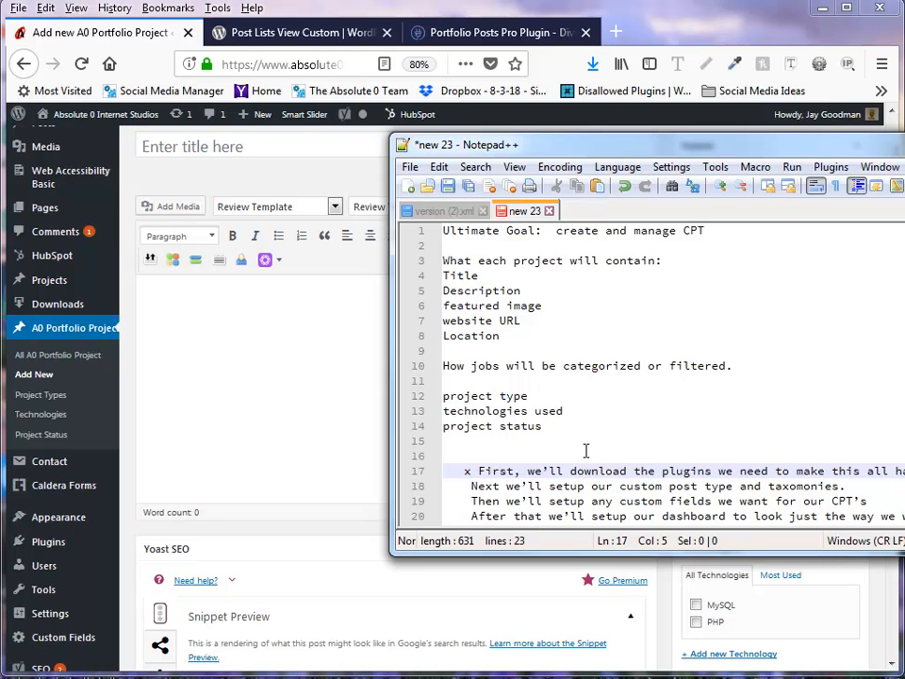
pyautogui.moveTo(604, 444); pyautogui.dragTo(417, 392)
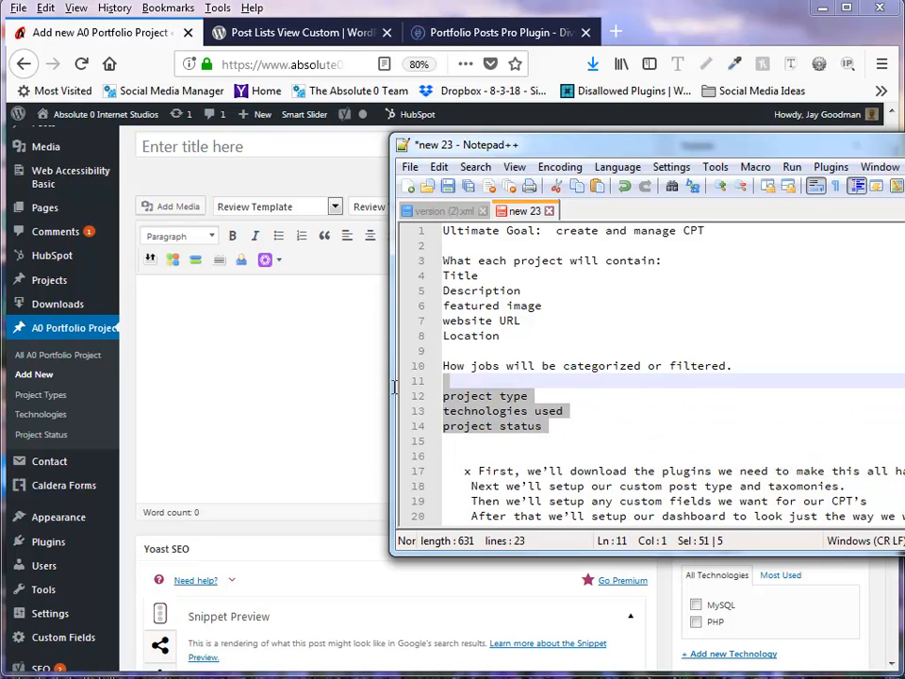
pyautogui.moveTo(579, 152); pyautogui.dragTo(904, 123)
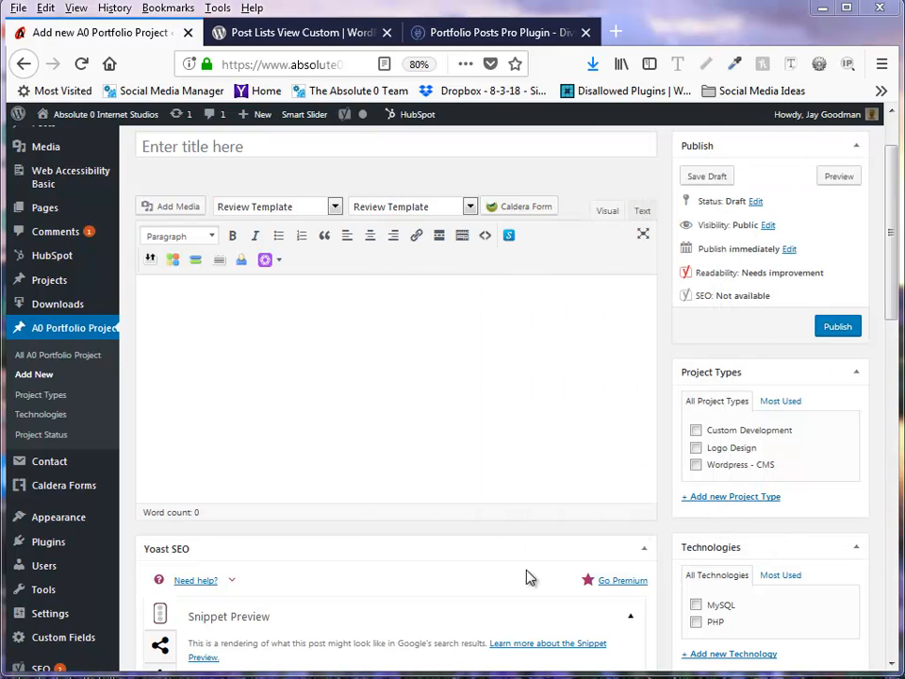
# Mark the custom post type and taxonomies line with an x in the Notepad++ notes and move the window aside.
pyautogui.scroll(-5, 779, 471)
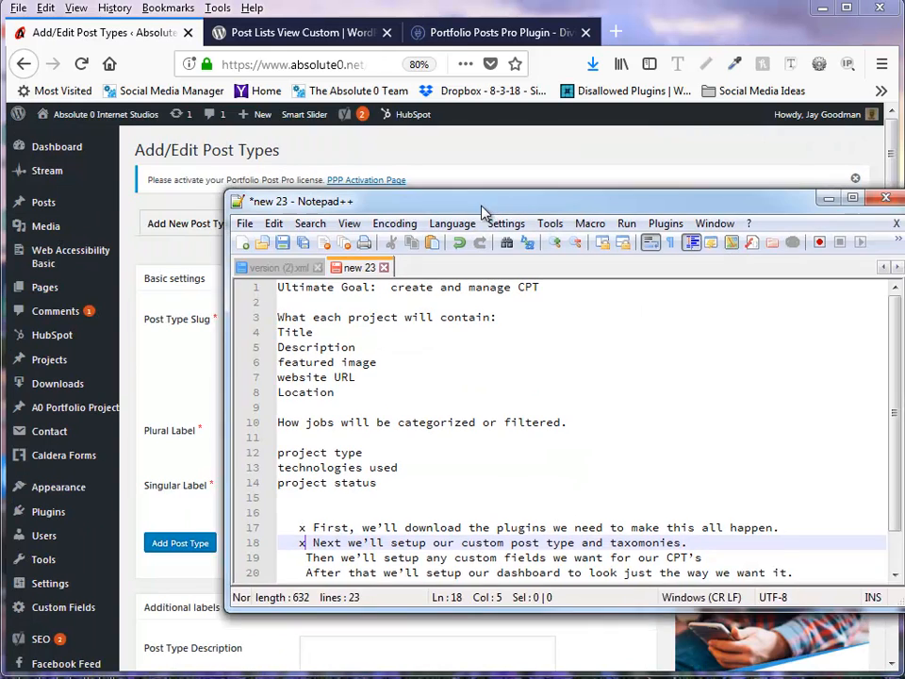
pyautogui.moveTo(485, 208); pyautogui.dragTo(517, 212)
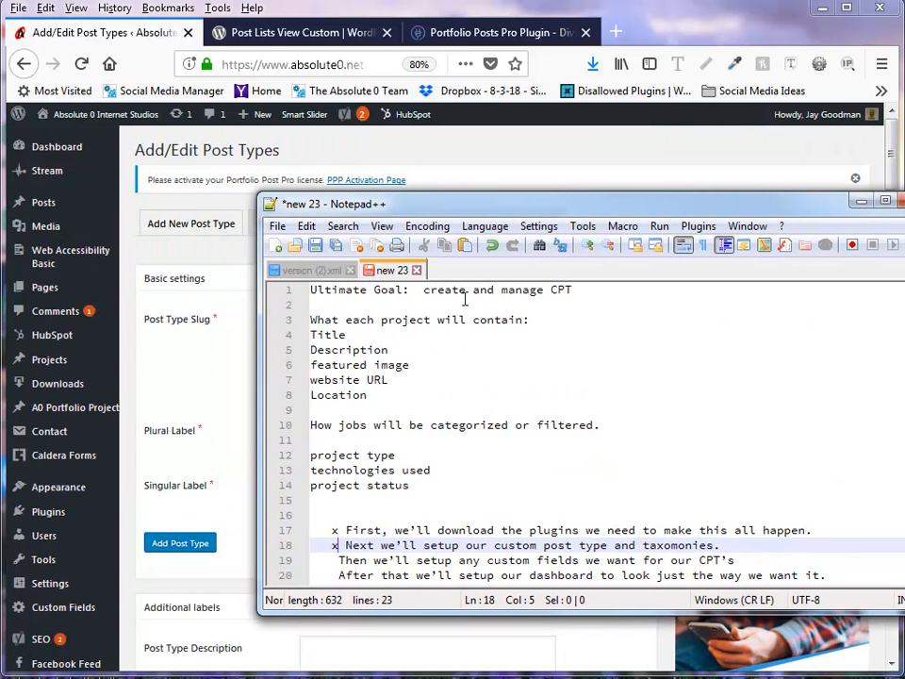
pyautogui.moveTo(501, 210); pyautogui.dragTo(904, 155)
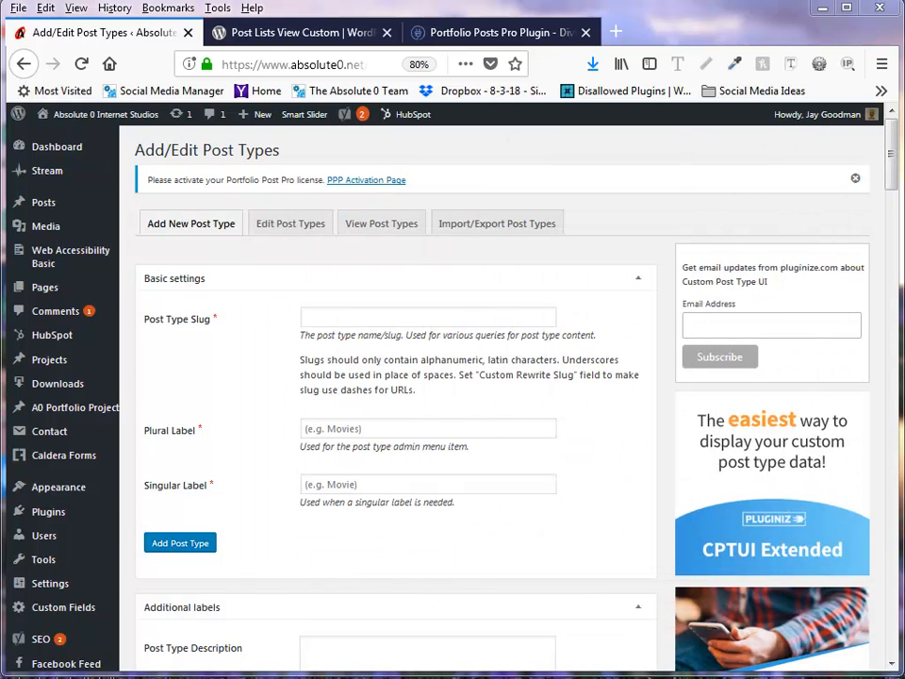
# Create a new field group under Custom Fields titled "Custom Project Fields".
pyautogui.click(77, 610)
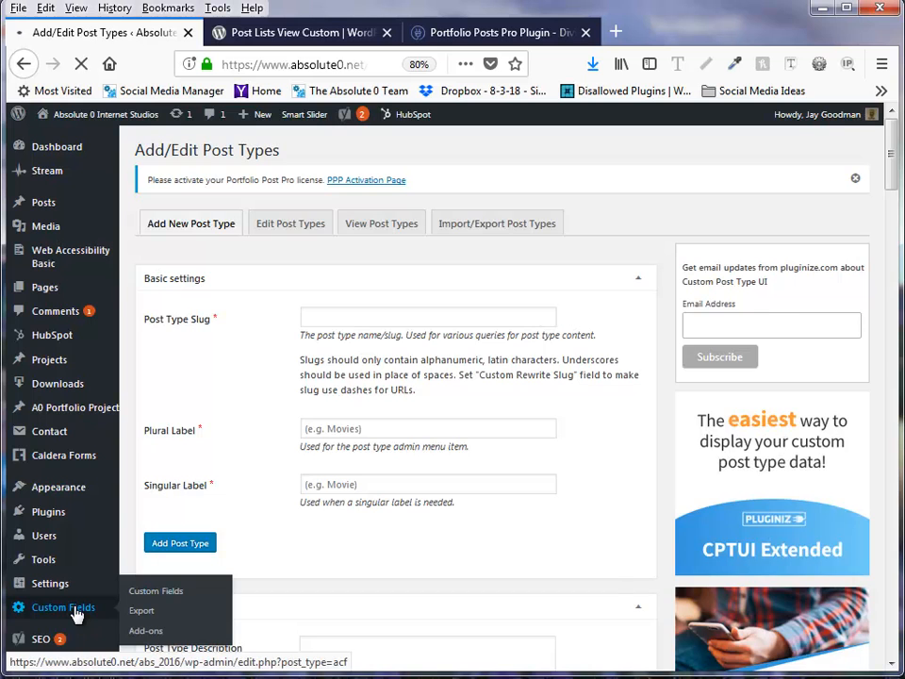
pyautogui.click(257, 155)
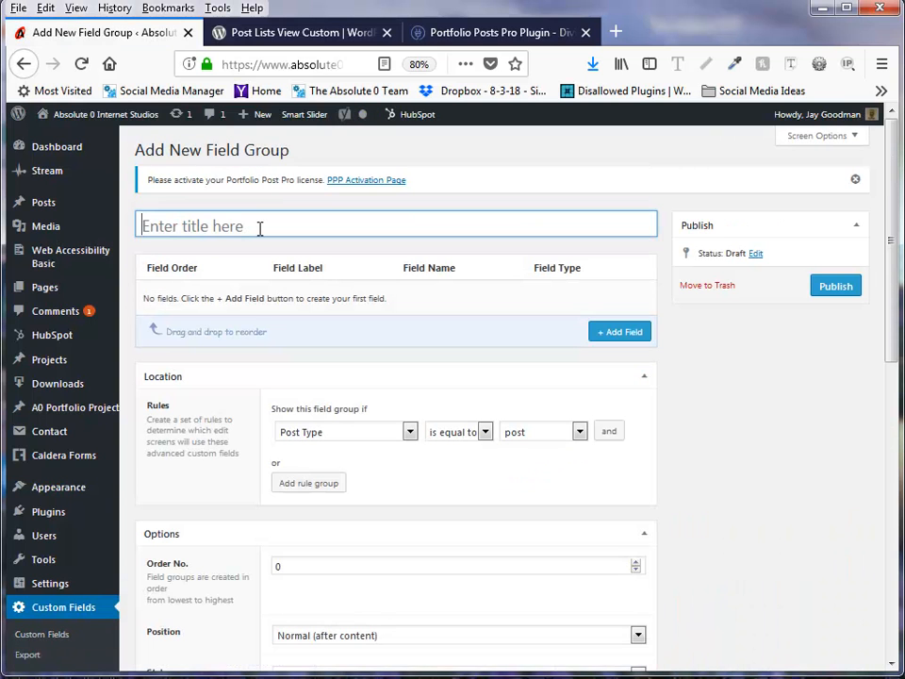
pyautogui.click(259, 228)
pyautogui.write('Project')
pyautogui.press('Home')
pyautogui.write('C')
pyautogui.press('BackSpace')
pyautogui.press('BackSpace')
pyautogui.write('Custom')
pyautogui.press('End')
pyautogui.write('Pr')
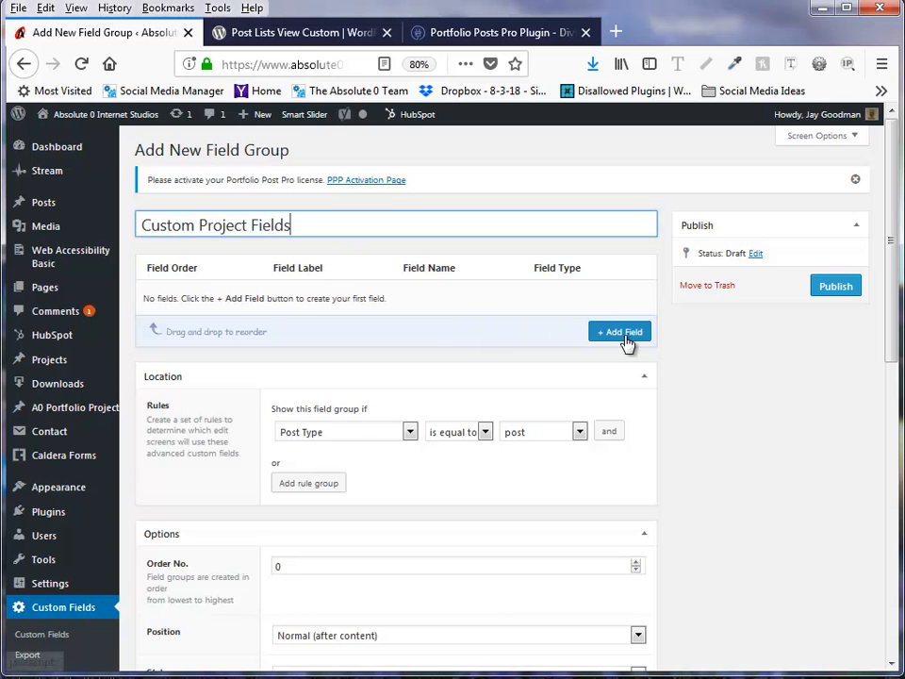
# Add a Text field with the label "Website Address" and the name "website_address" to the field group.
pyautogui.click(619, 336)
pyautogui.click(315, 338)
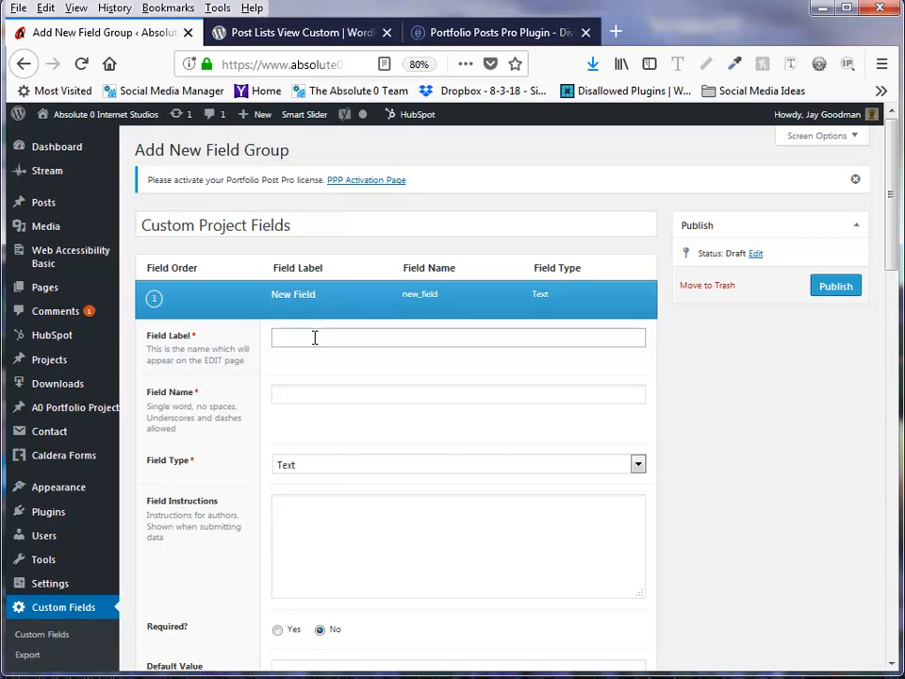
pyautogui.write('Website Ad')
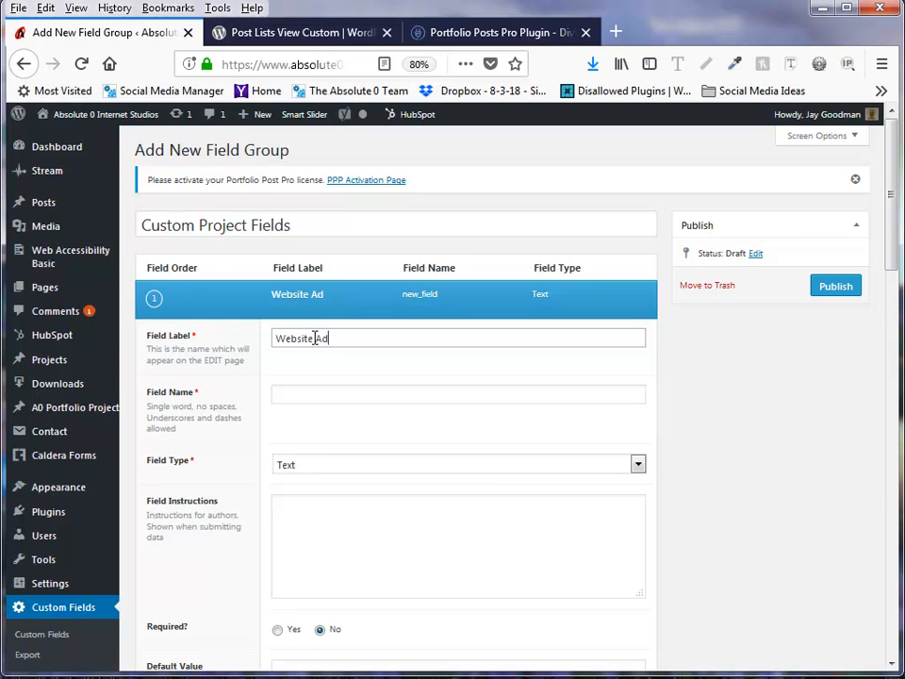
pyautogui.write('dress')
pyautogui.press('Tab')
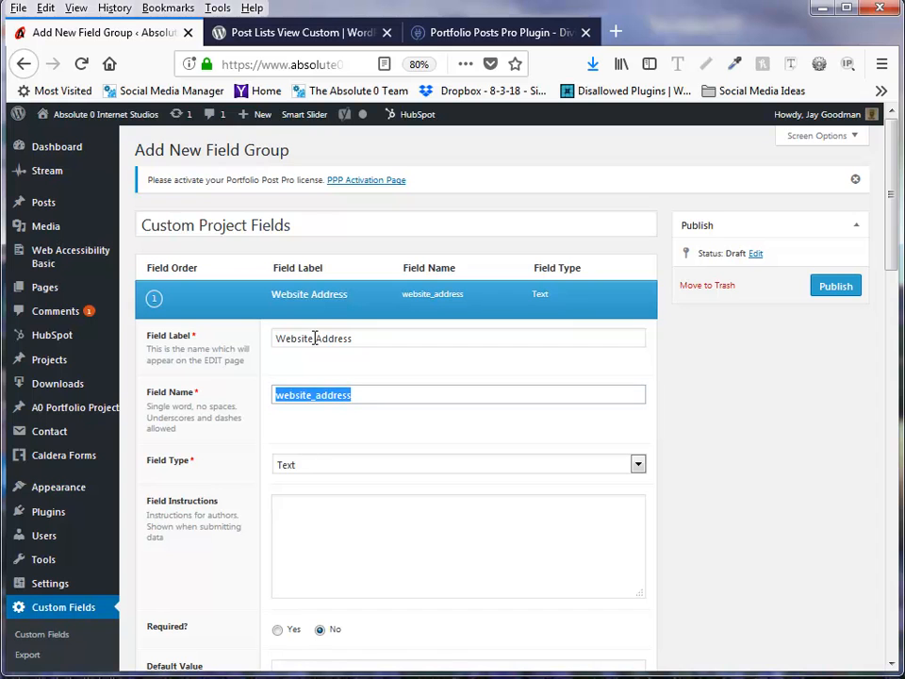
pyautogui.scroll(-8, 376, 472)
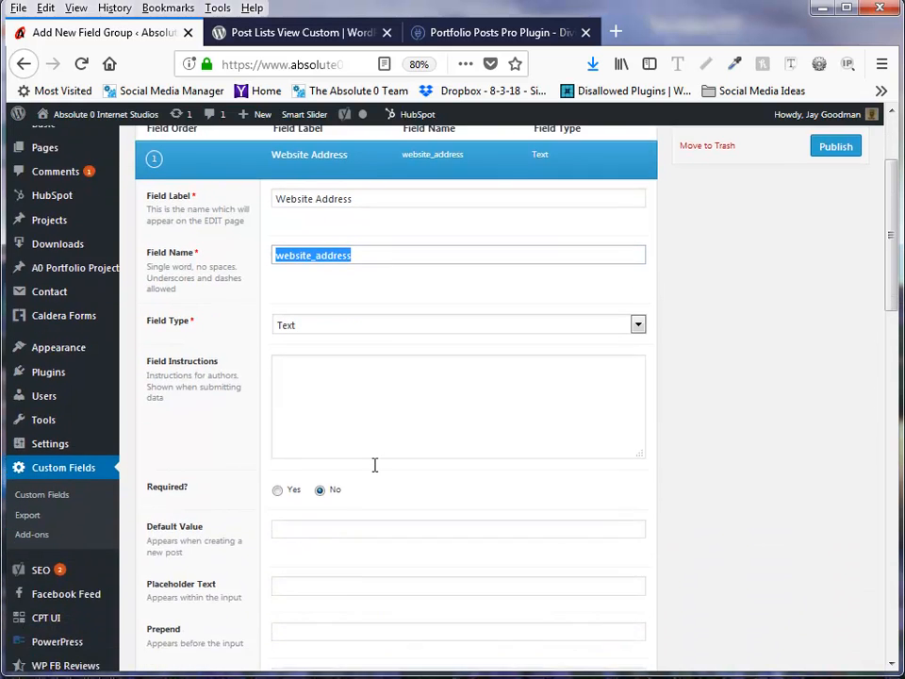
pyautogui.scroll(-3, 376, 472)
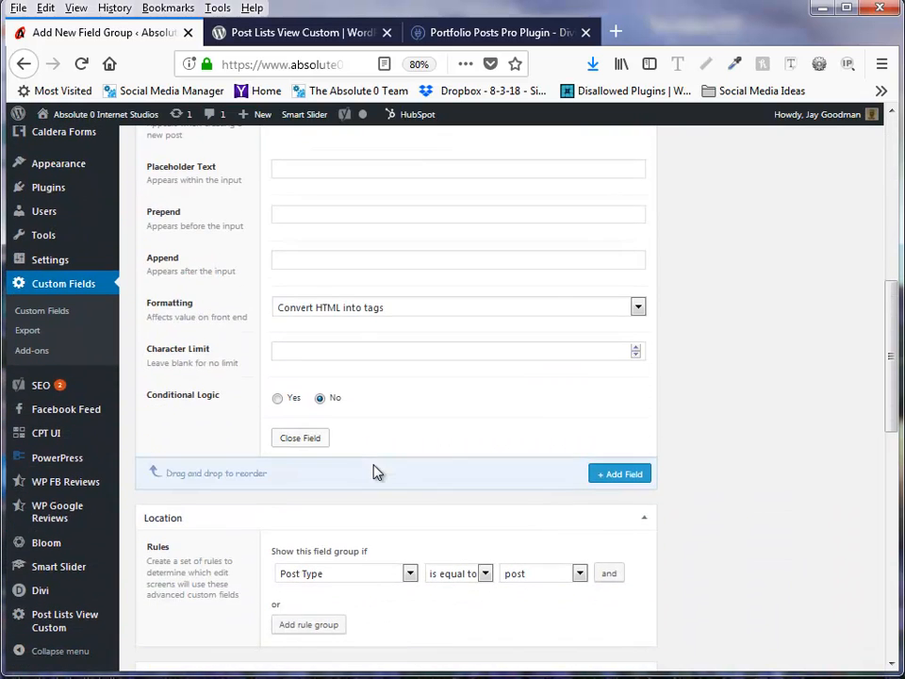
# Add a second Text field to the group with the label "Location" and the name "location".
pyautogui.click(620, 477)
pyautogui.click(334, 514)
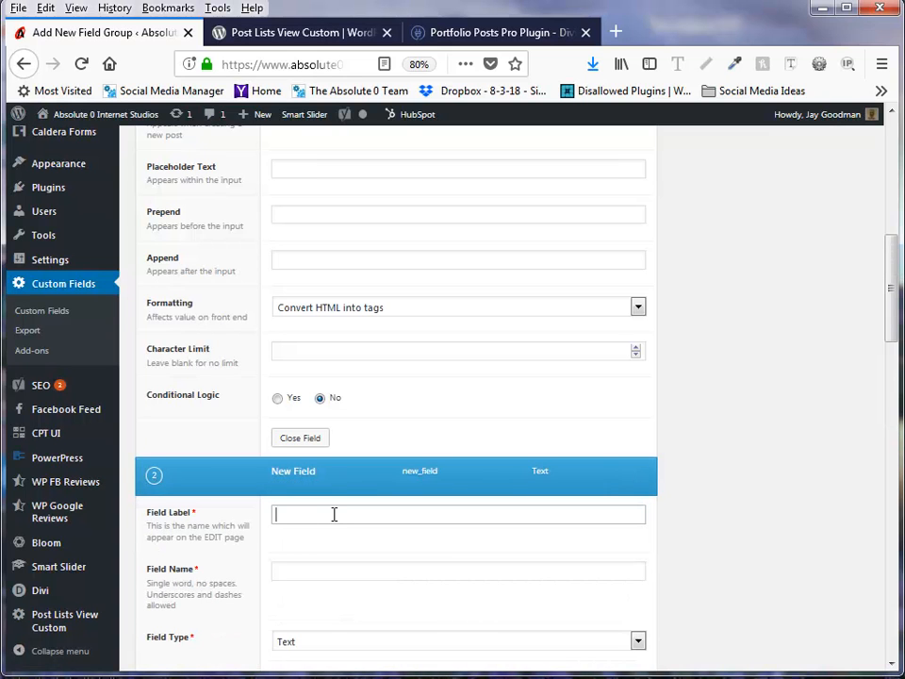
pyautogui.write('Locat')
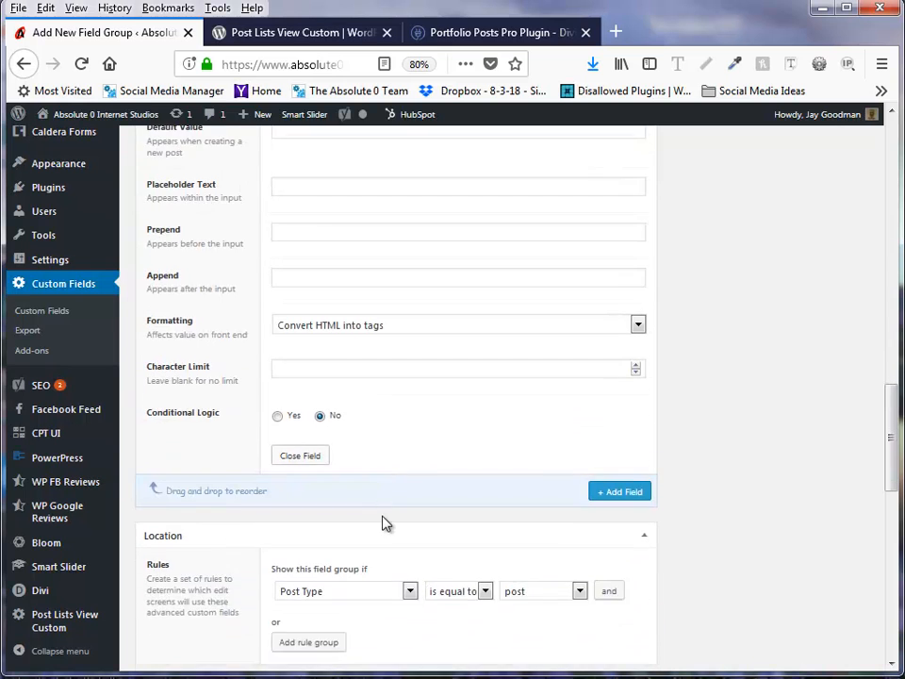
# Add a third Text field with the label "Company Name" and the name "company_name", and view the available field types.
pyautogui.scroll(-4, 384, 517)
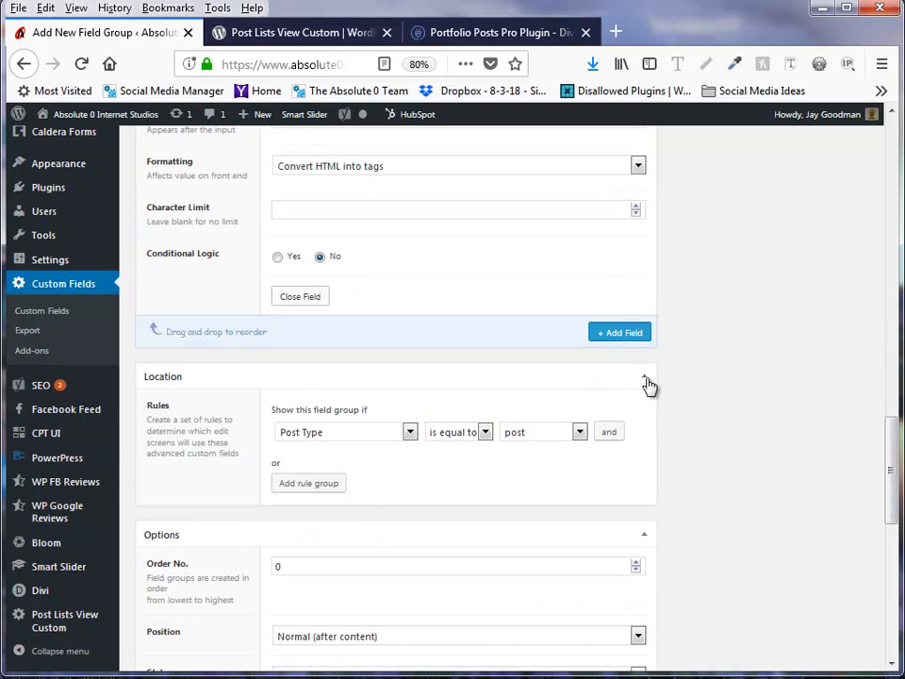
pyautogui.click(624, 336)
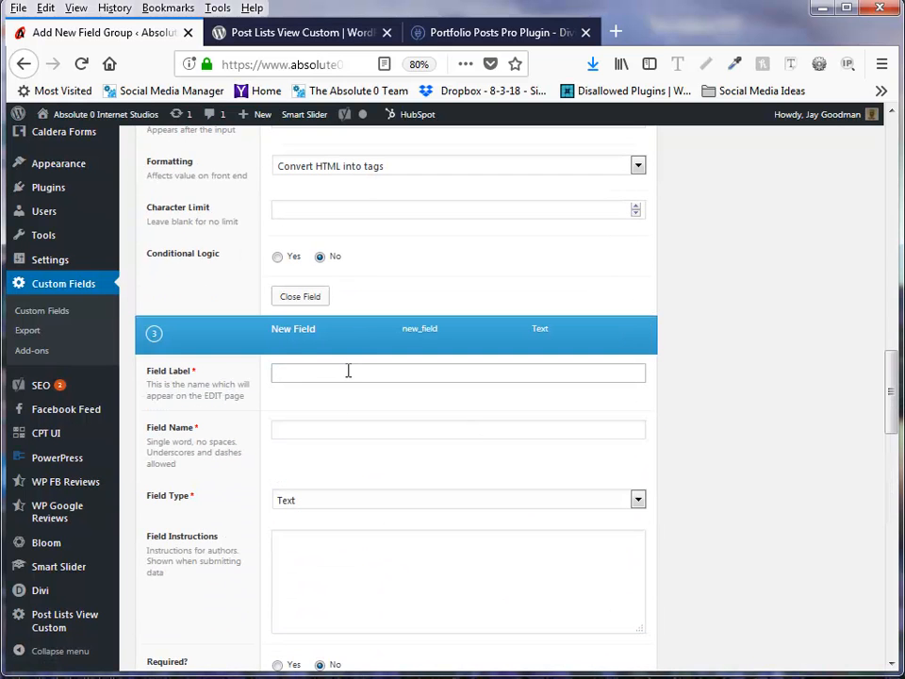
pyautogui.write('Comp')
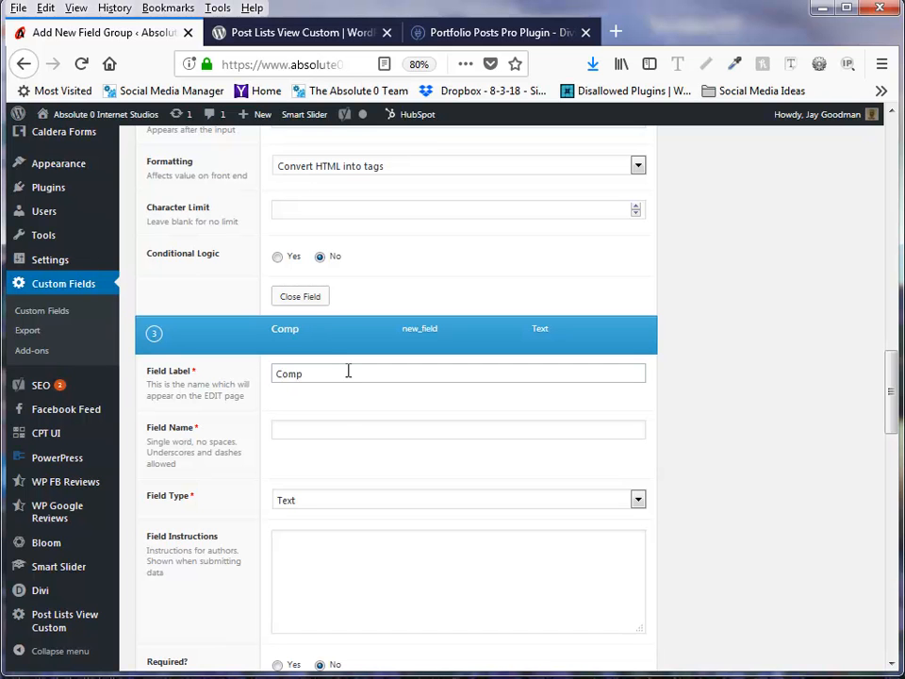
pyautogui.write('any Name')
pyautogui.press('Tab')
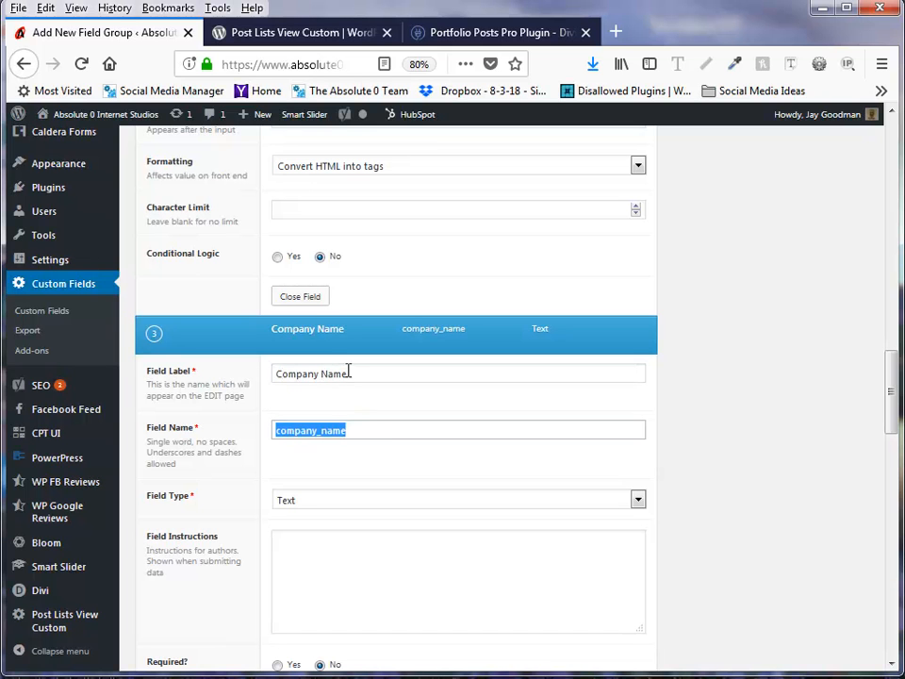
pyautogui.scroll(-3, 404, 452)
pyautogui.scroll(-2, 396, 415)
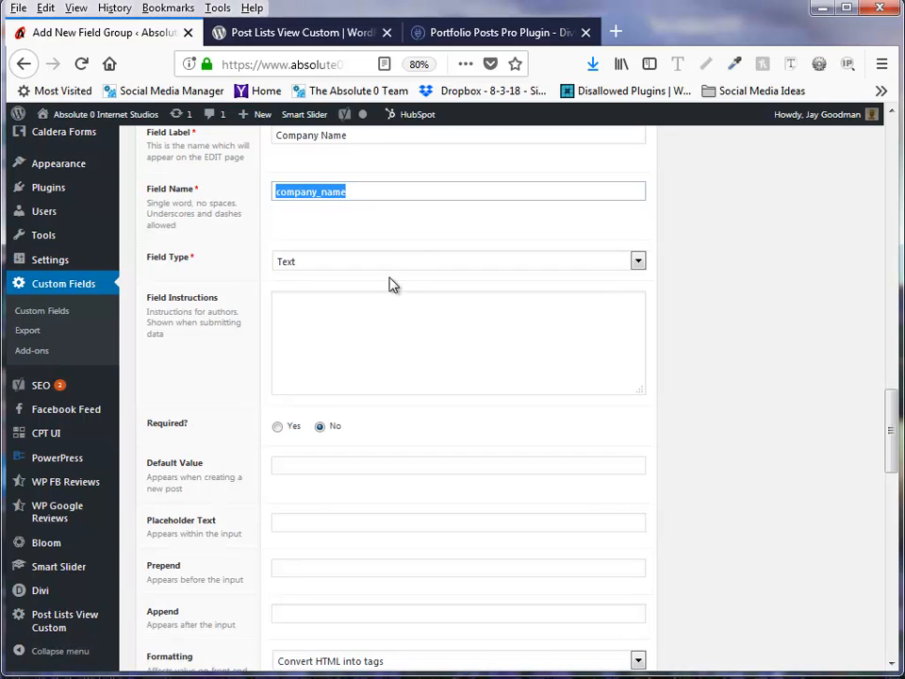
pyautogui.click(424, 267)
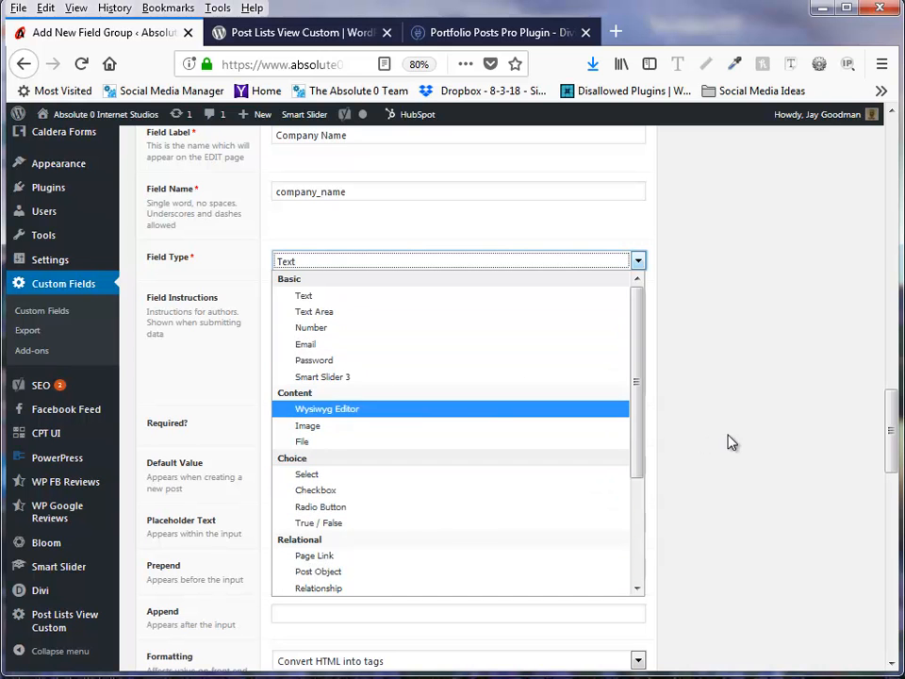
# Set the location rule to show the field group when Post Type is equal to a0_portfolio_project, and publish the group.
pyautogui.scroll(-5, 731, 445)
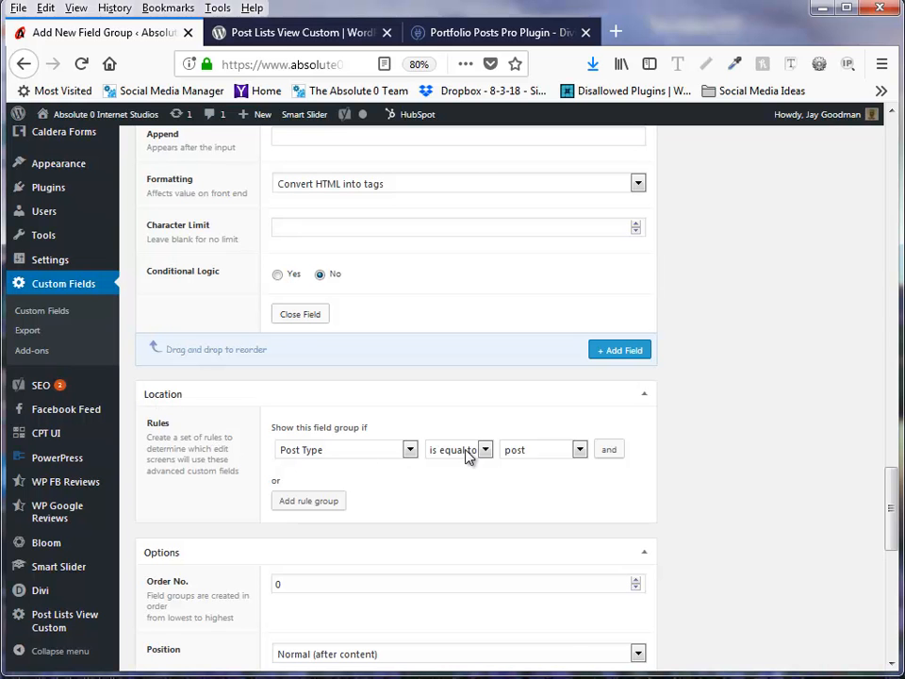
pyautogui.click(528, 454)
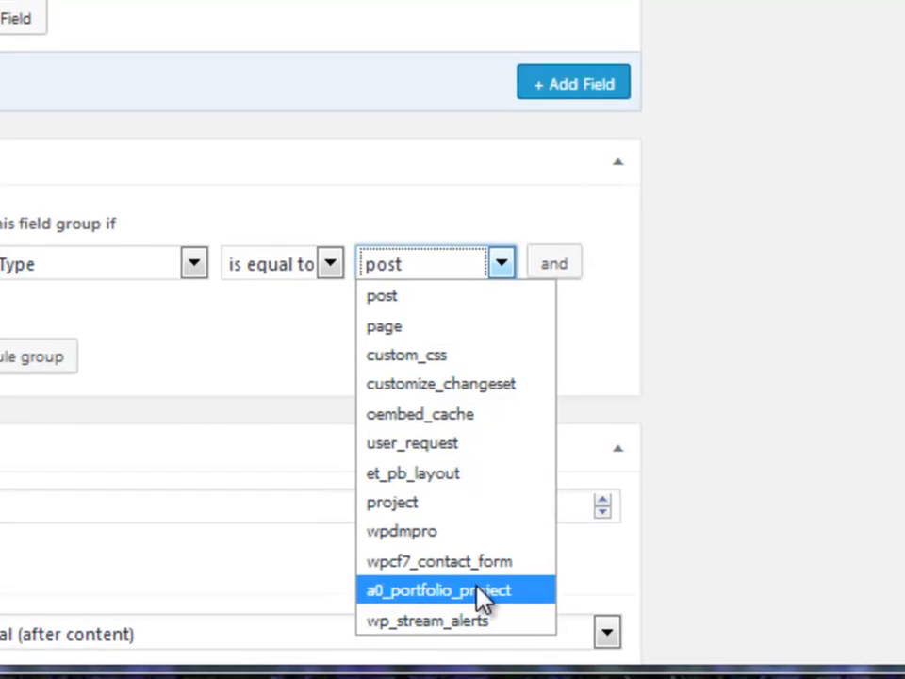
pyautogui.click(475, 590)
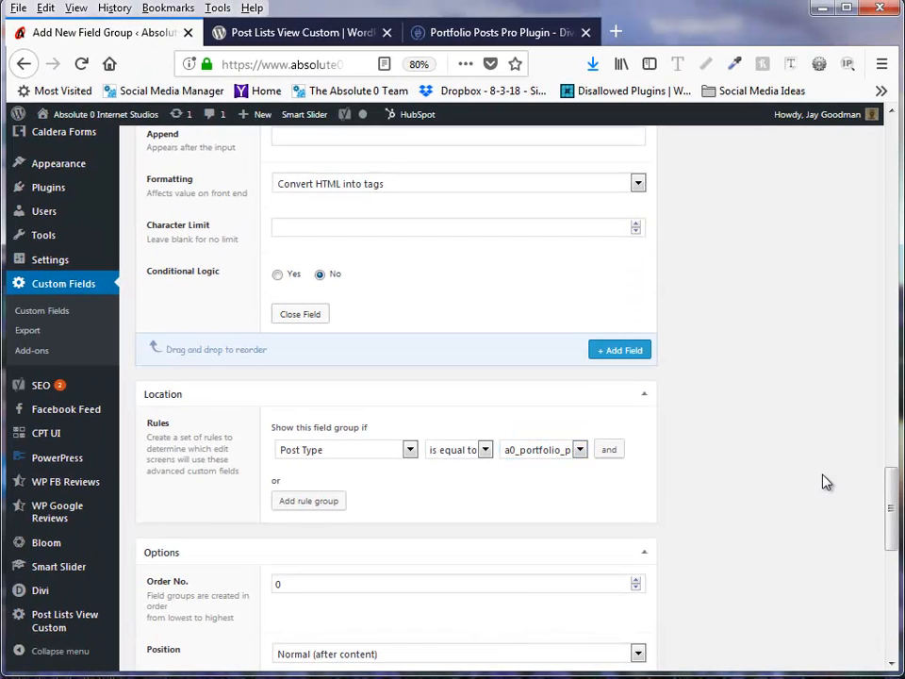
pyautogui.scroll(5, 824, 481)
pyautogui.scroll(8, 353, 366)
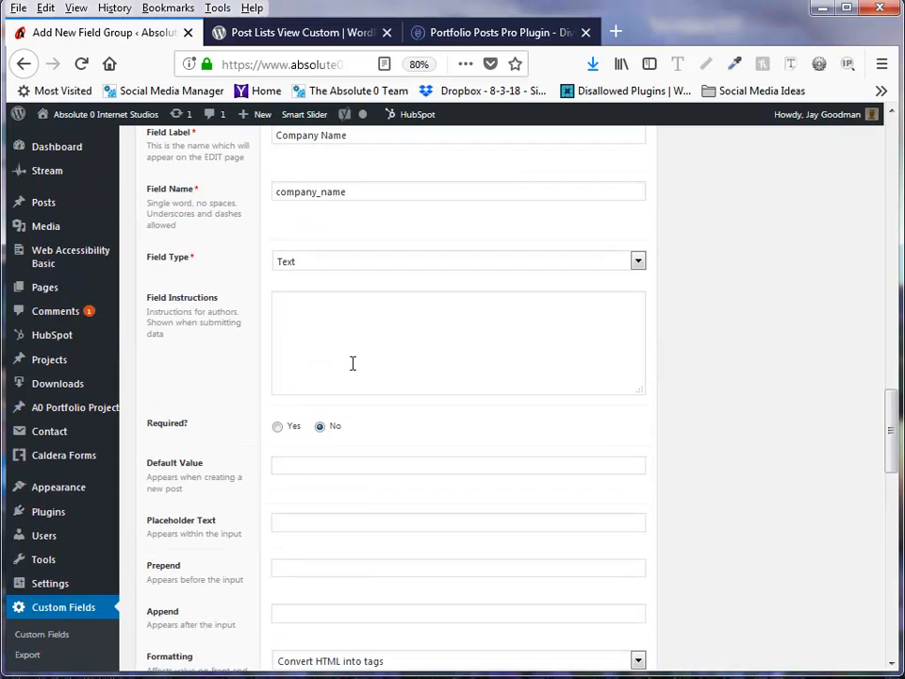
pyautogui.click(838, 288)
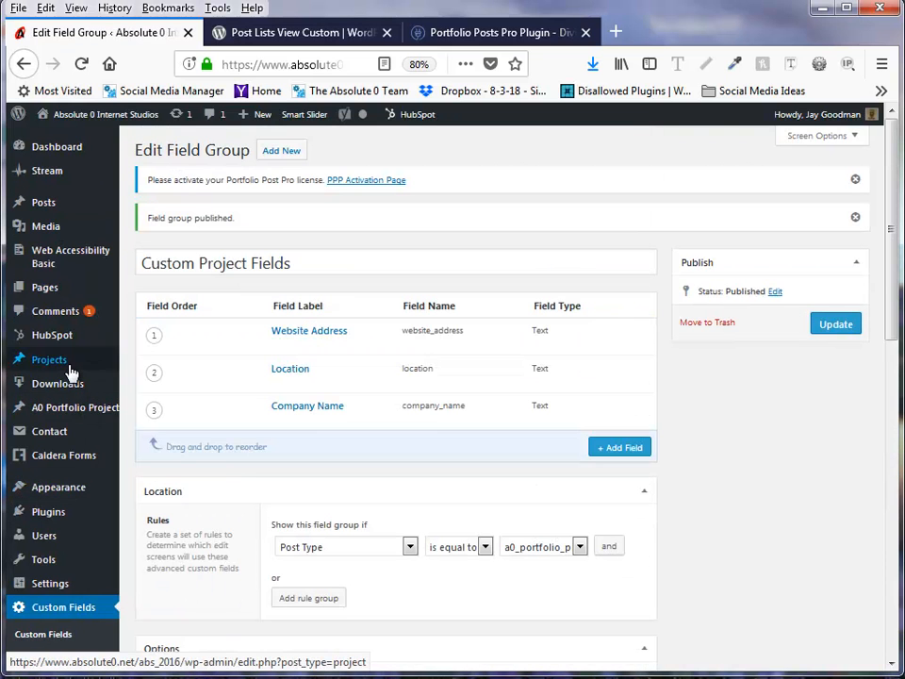
# Start a new A0 Portfolio Project entry and check its Website Address, Location and Company Name fields.
pyautogui.moveTo(67, 418)
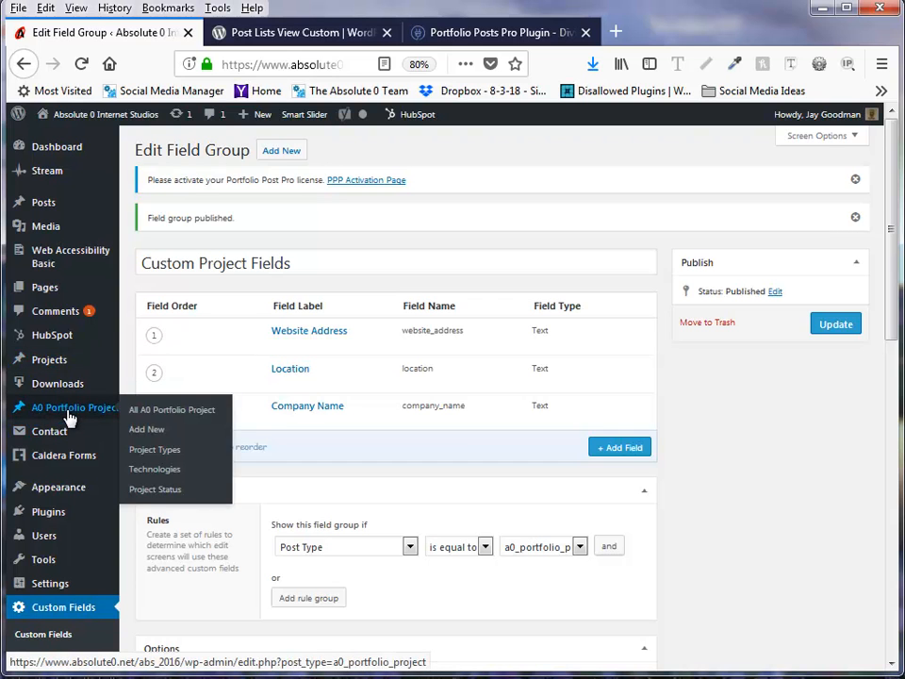
pyautogui.click(148, 433)
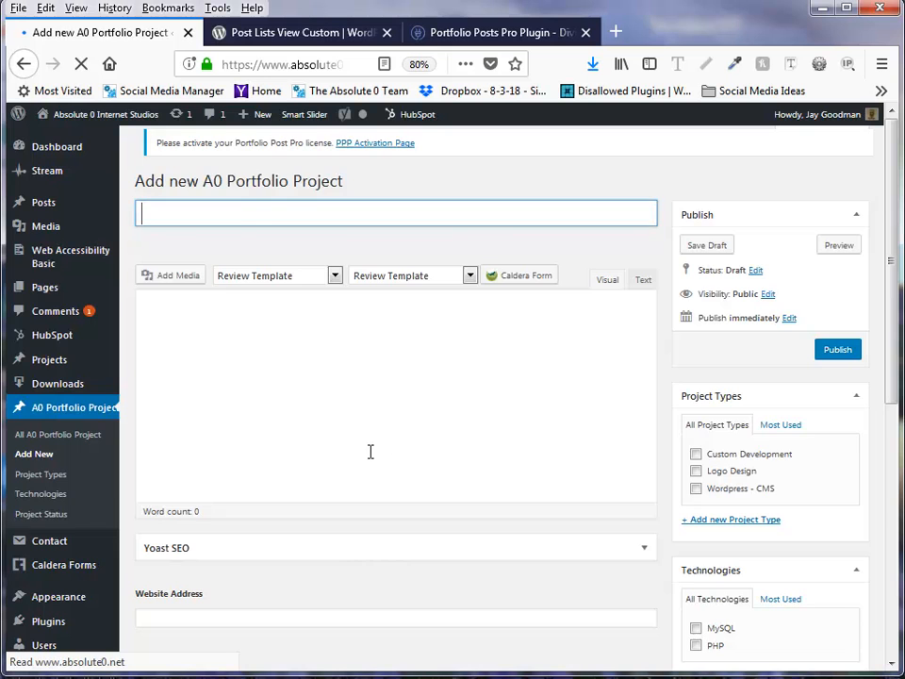
pyautogui.scroll(-3, 355, 403)
pyautogui.scroll(-2, 355, 402)
pyautogui.click(216, 381)
pyautogui.click(216, 443)
pyautogui.click(246, 505)
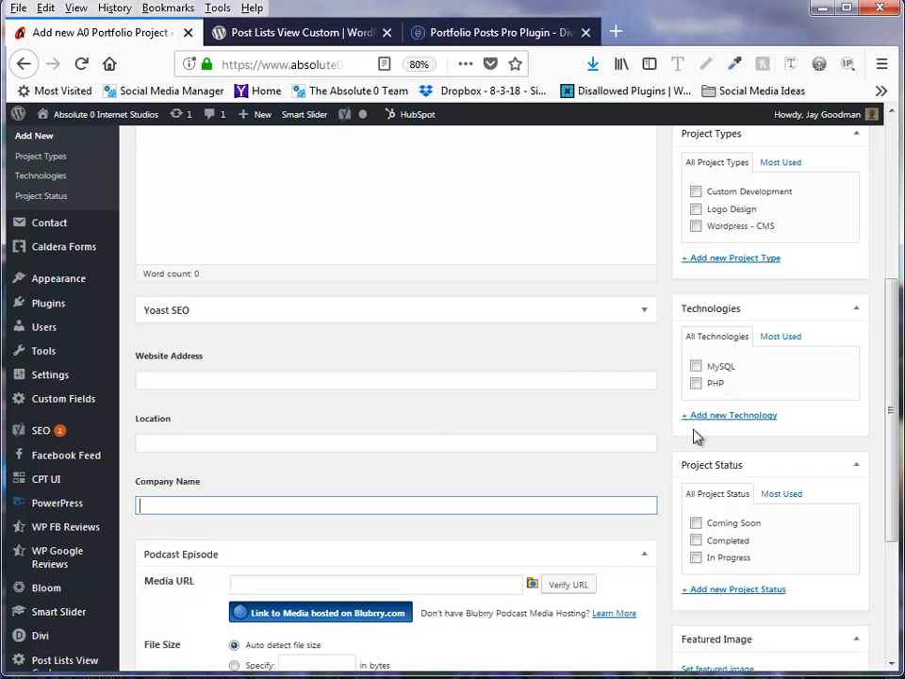
# In the Notepad++ notes, move "Next we'll add some data and images." directly below the custom fields line and remove the leftover blank line.
pyautogui.moveTo(902, 141); pyautogui.dragTo(614, 173)
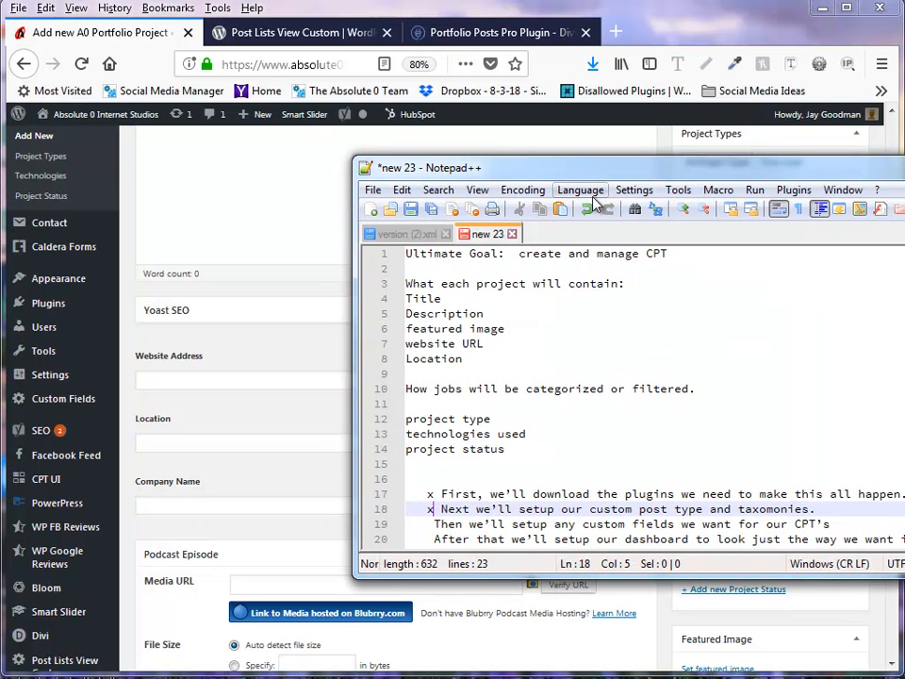
pyautogui.moveTo(792, 173); pyautogui.dragTo(904, 188)
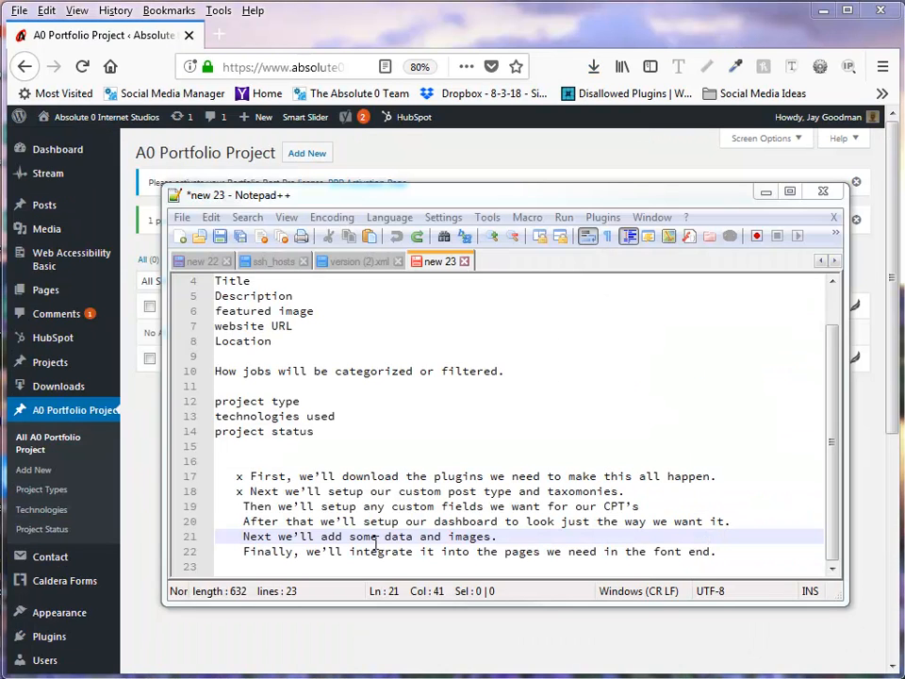
pyautogui.moveTo(243, 537); pyautogui.dragTo(497, 537)
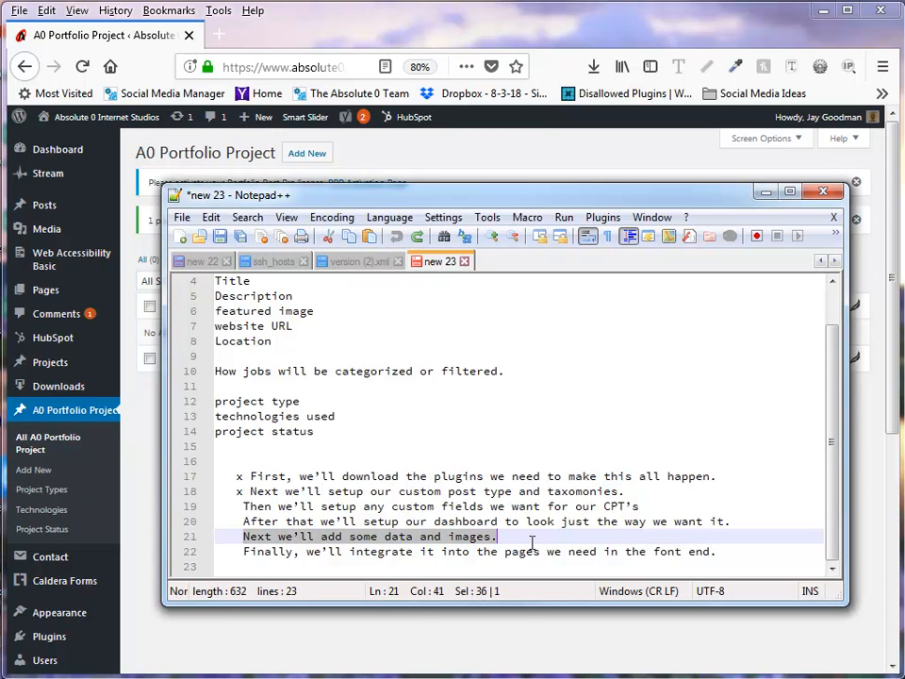
pyautogui.hotkey('ctrl', 'x')
pyautogui.click(647, 505)
pyautogui.press('Return')
pyautogui.hotkey('ctrl', 'v')
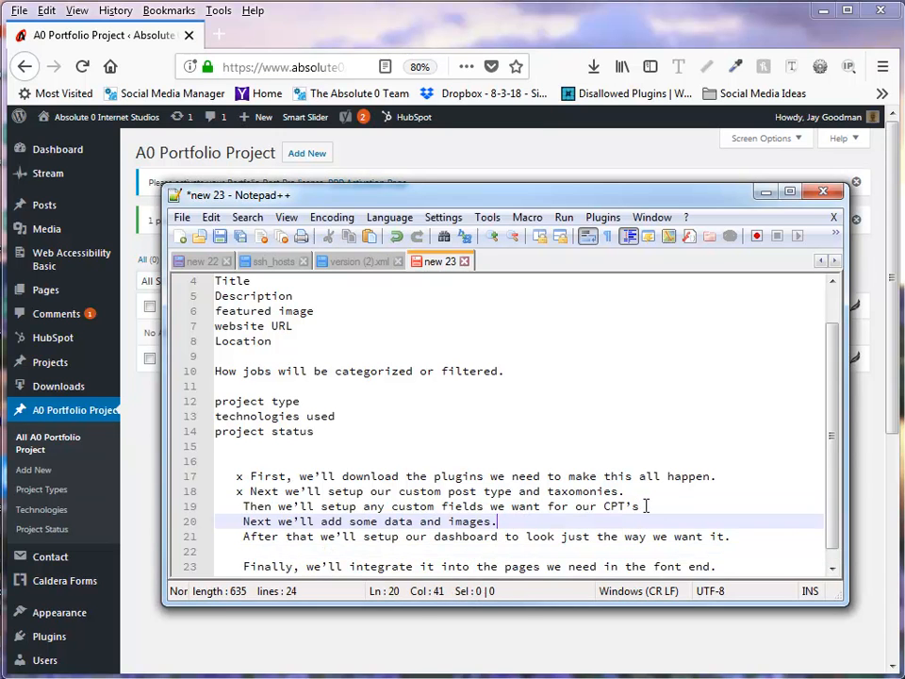
pyautogui.click(579, 553)
pyautogui.press('Delete')
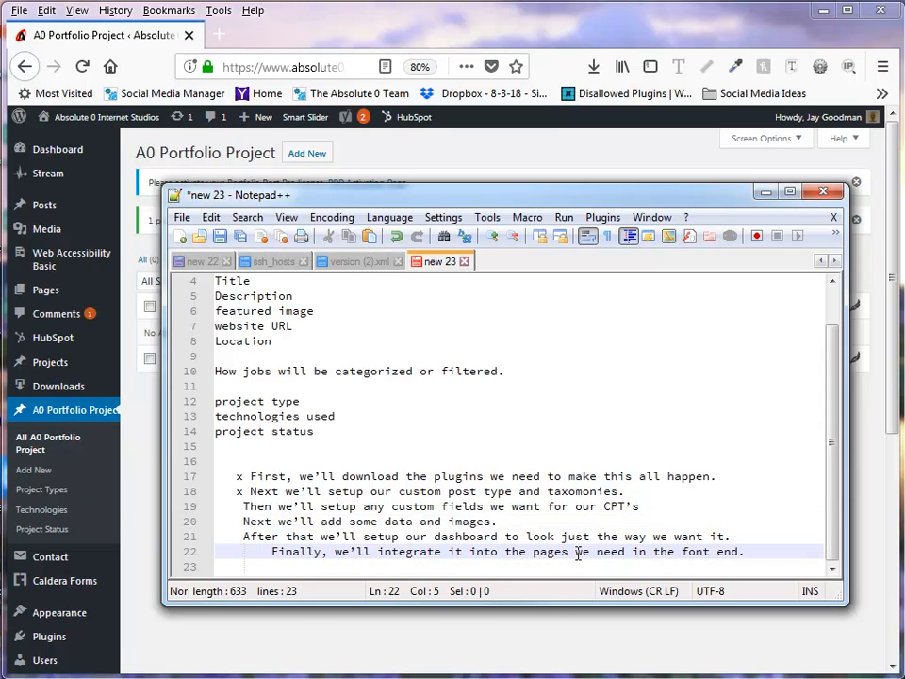
pyautogui.press('Delete')
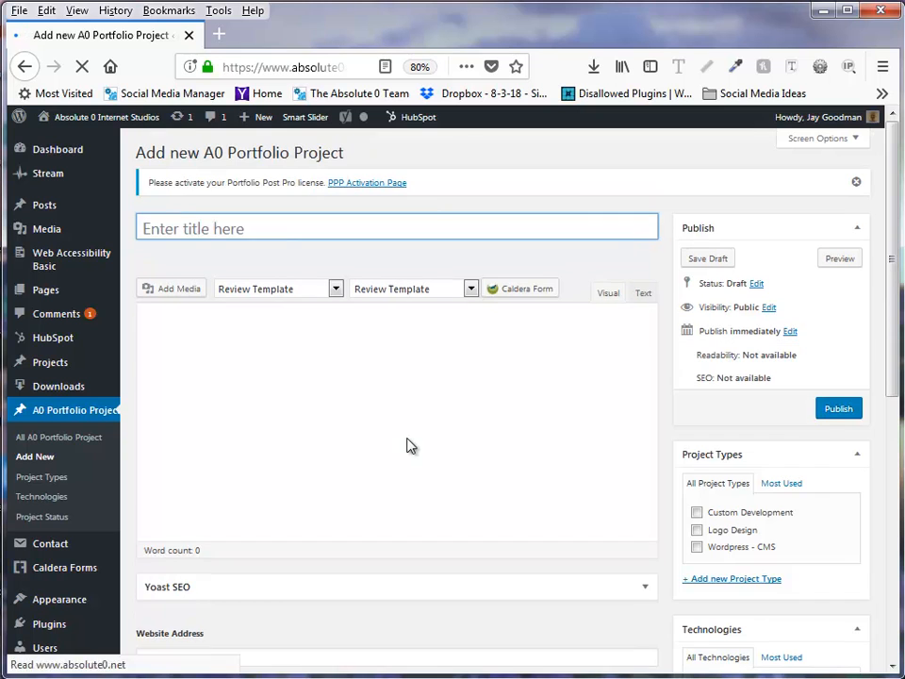
pyautogui.write('777 Rockwe')
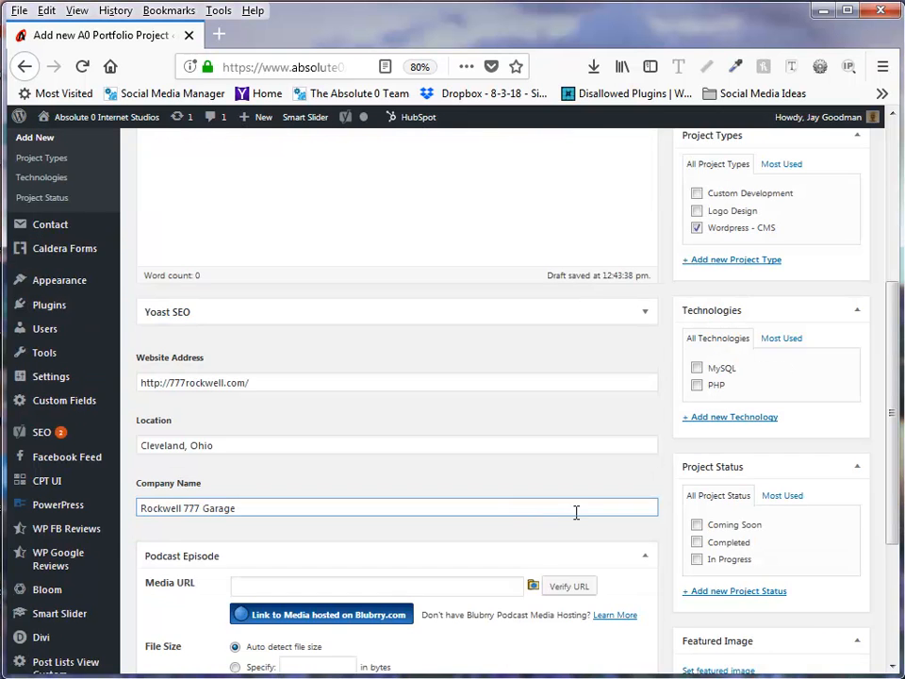
# Set the device mockup picture as the project's featured image, assign the project status Completed, and publish the project.
pyautogui.scroll(-5, 619, 536)
pyautogui.click(732, 451)
pyautogui.click(101, 288)
pyautogui.click(823, 631)
pyautogui.click(732, 321)
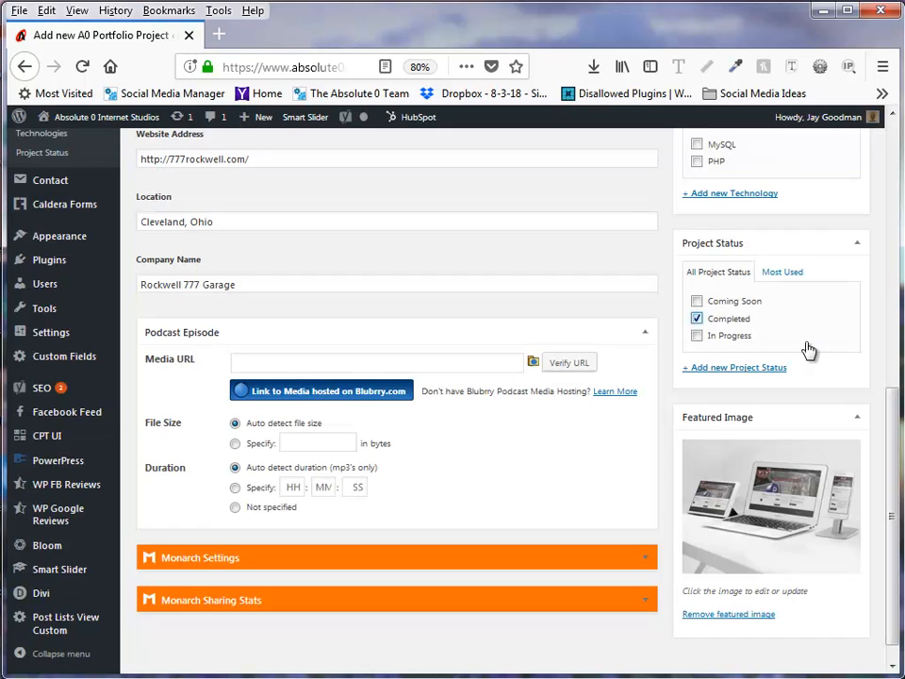
pyautogui.scroll(5, 793, 324)
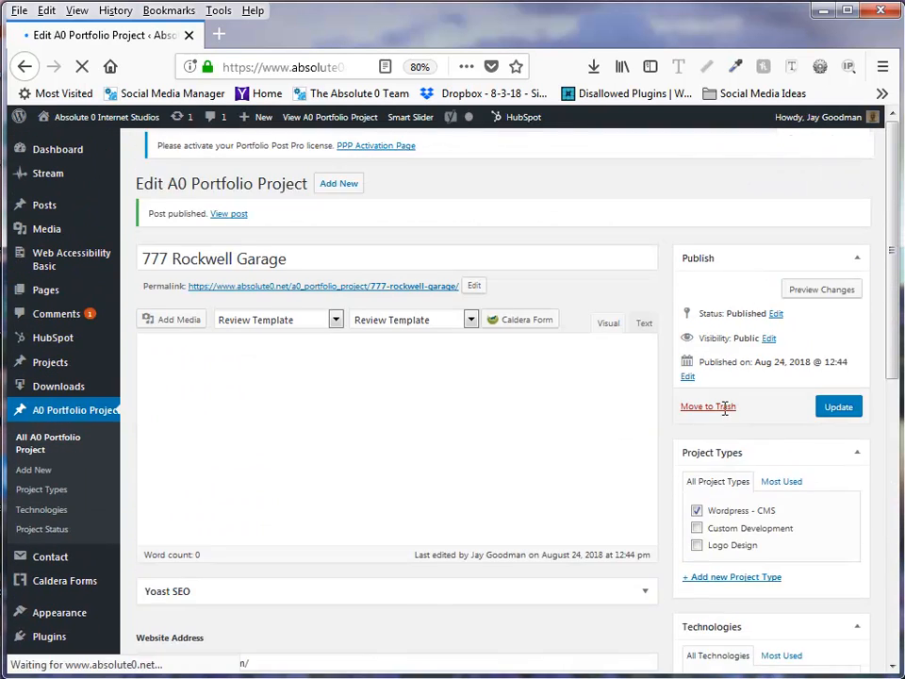
# Set the Industry field of the project "The Seasons at Perk Park Apartments" to "Real Estate" and update the project.
pyautogui.click(51, 439)
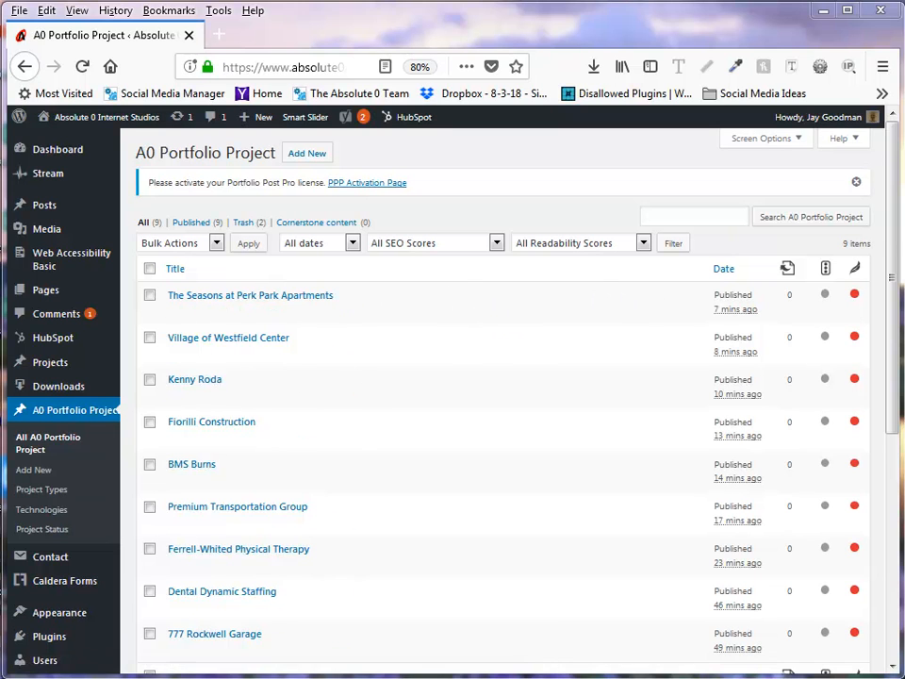
pyautogui.click(307, 298)
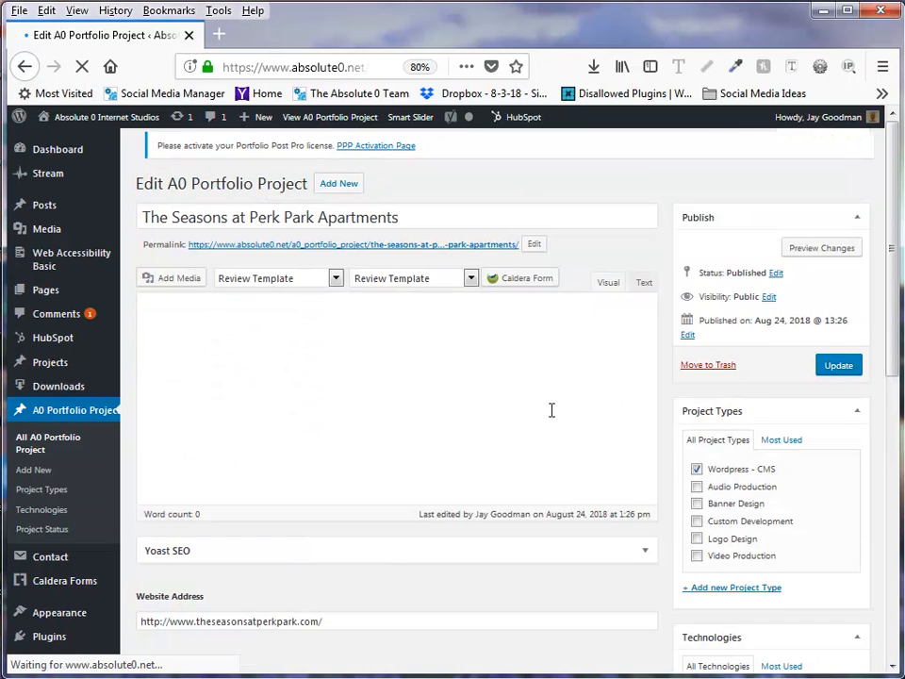
pyautogui.scroll(-5, 546, 421)
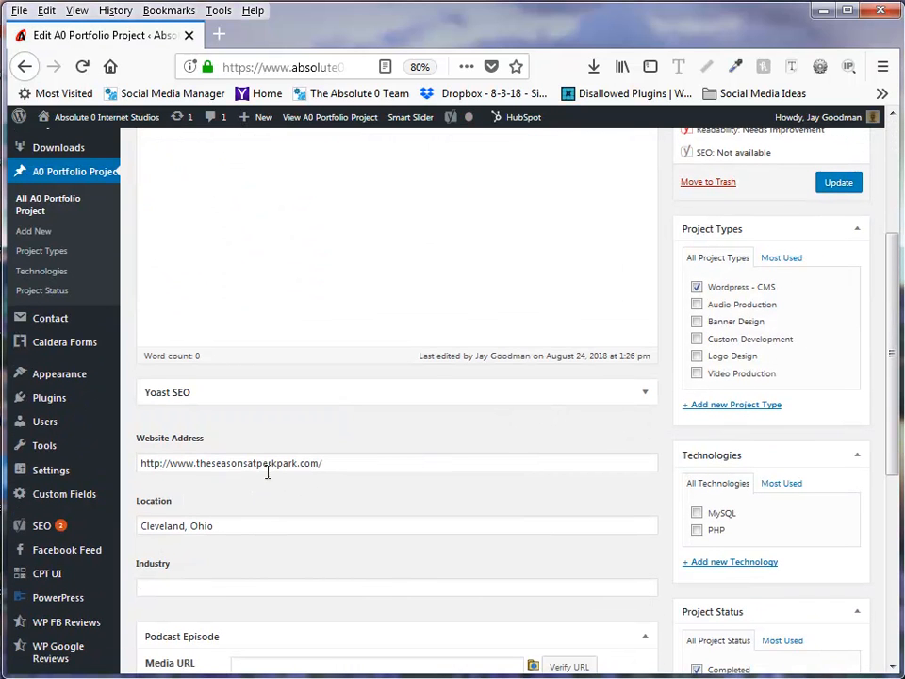
pyautogui.click(227, 587)
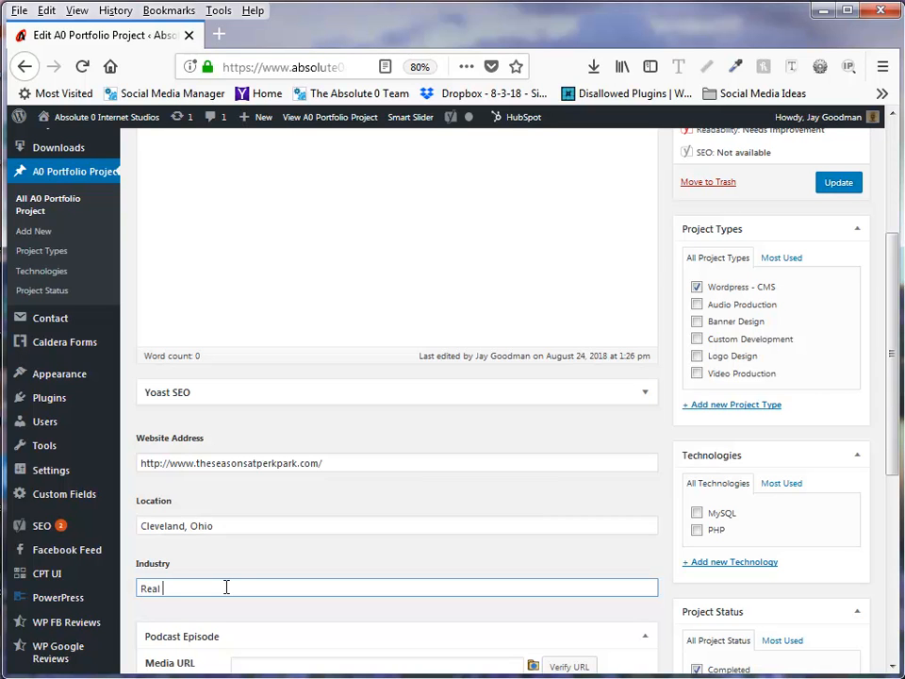
pyautogui.write('Real')
pyautogui.scroll(5, 223, 518)
pyautogui.scroll(-5, 222, 517)
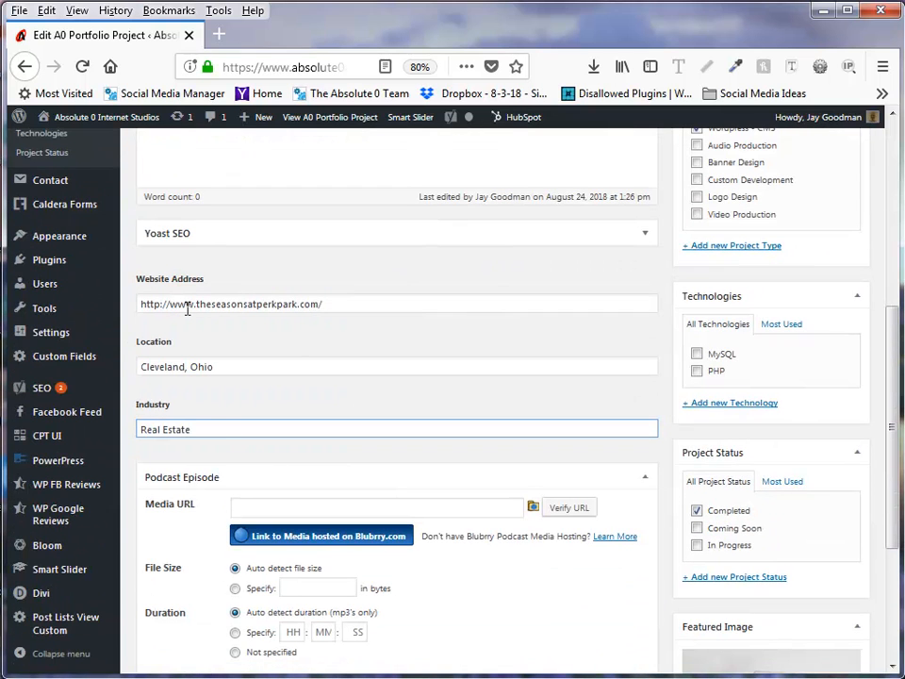
pyautogui.scroll(5, 665, 327)
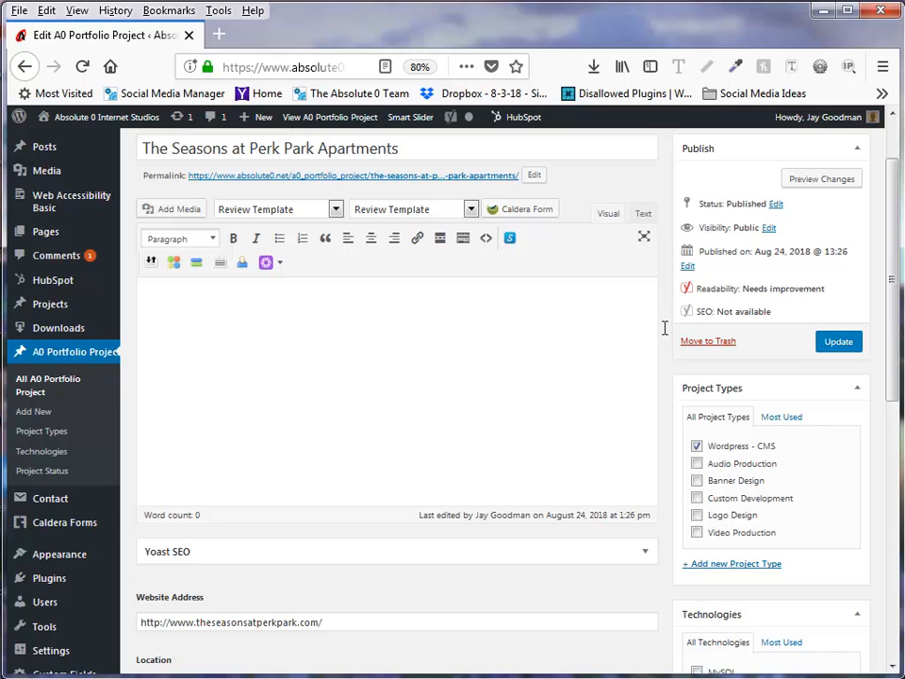
pyautogui.click(835, 344)
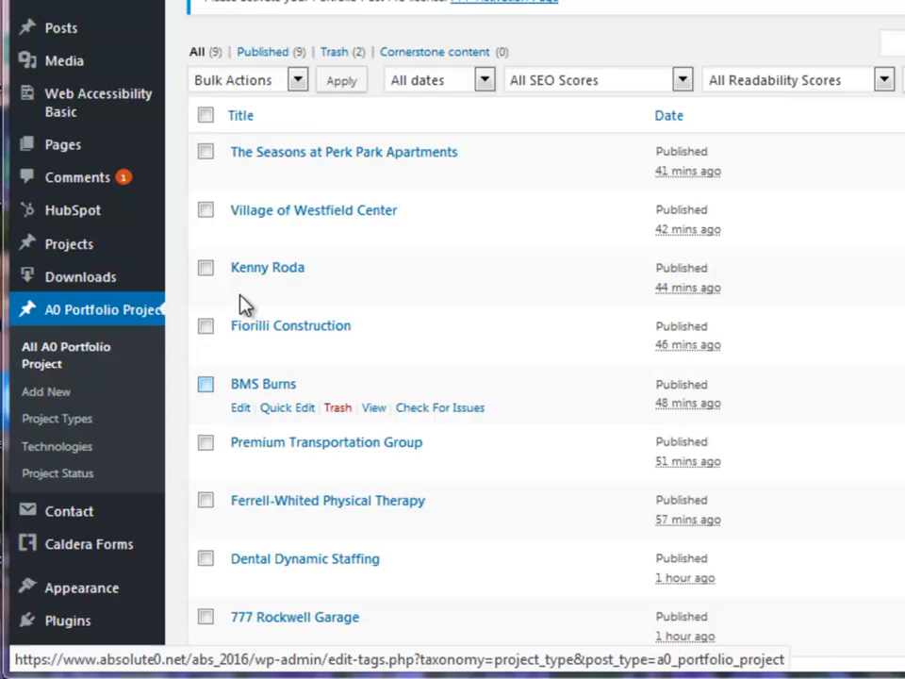
# Save the Post Lists View Custom settings with only the Administrator user role selected.
pyautogui.scroll(-5, 174, 443)
pyautogui.moveTo(74, 623)
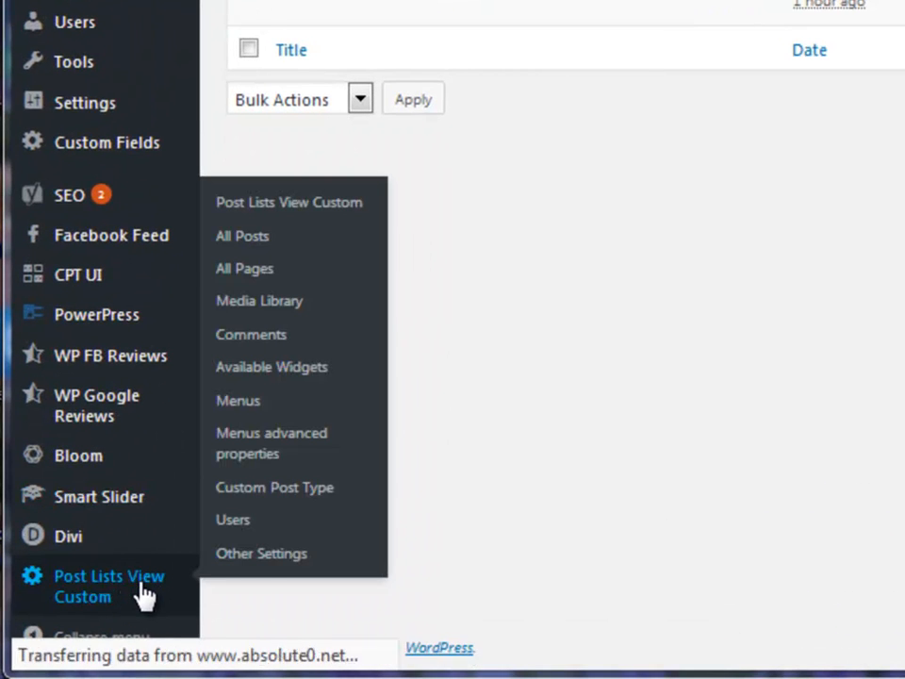
pyautogui.click(130, 592)
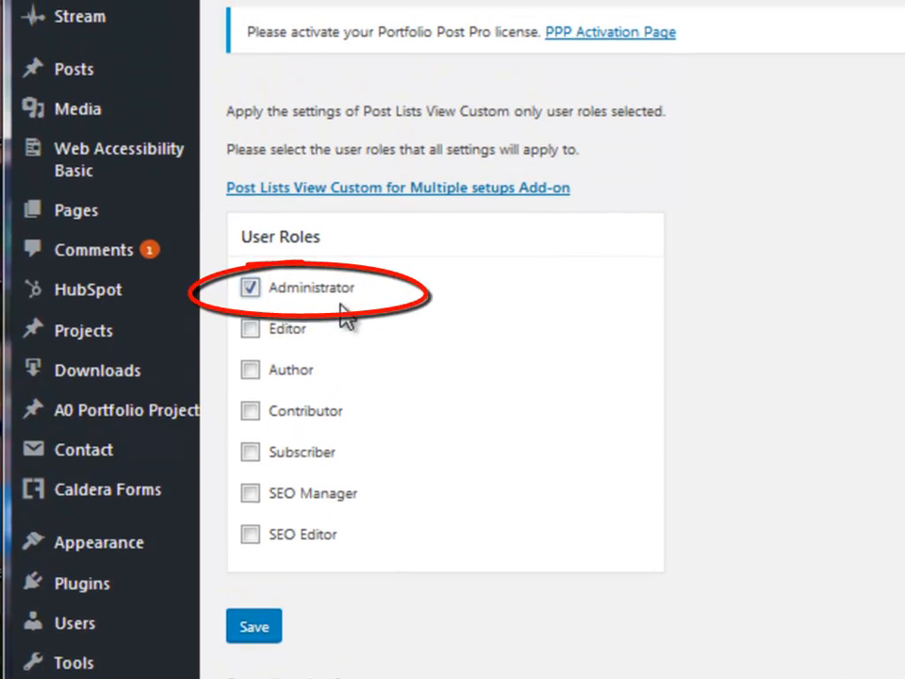
pyautogui.click(256, 629)
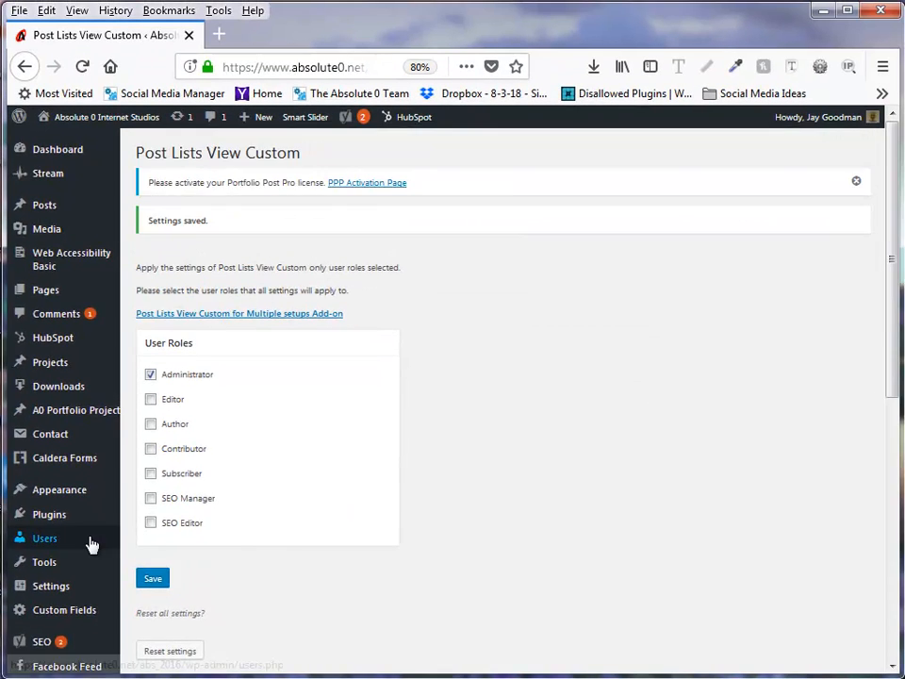
# Open the list view customization for A0 Portfolio Project and remove all the SEO plugin columns, keeping only Title and Date.
pyautogui.scroll(-5, 92, 545)
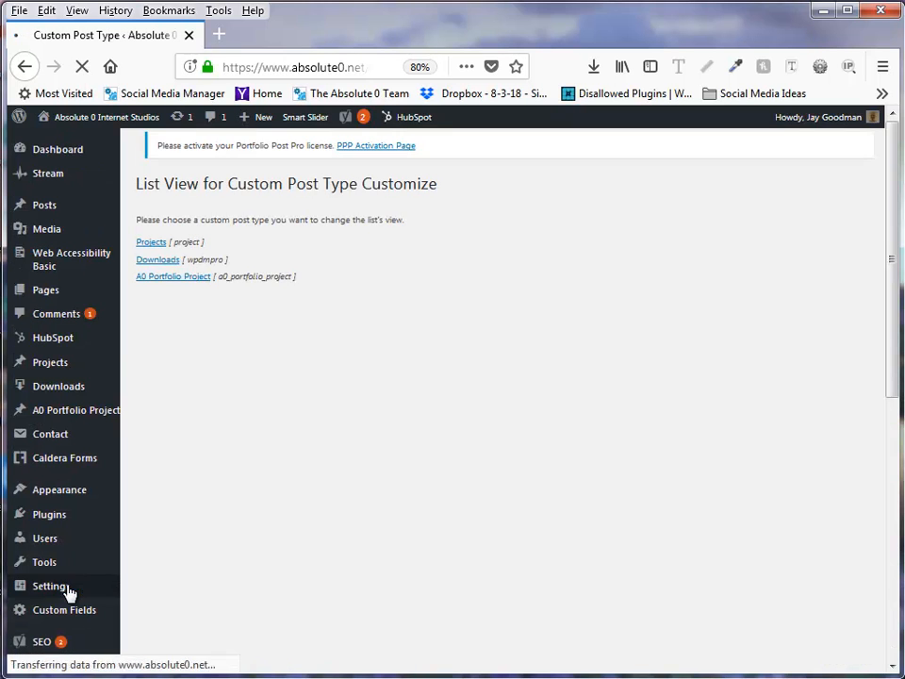
pyautogui.click(187, 294)
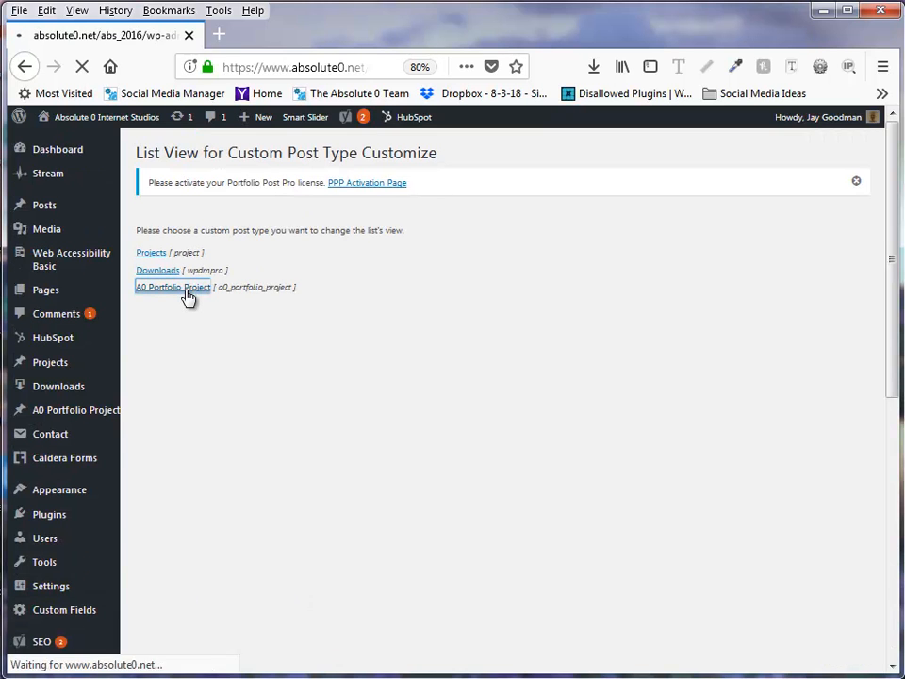
pyautogui.click(392, 373)
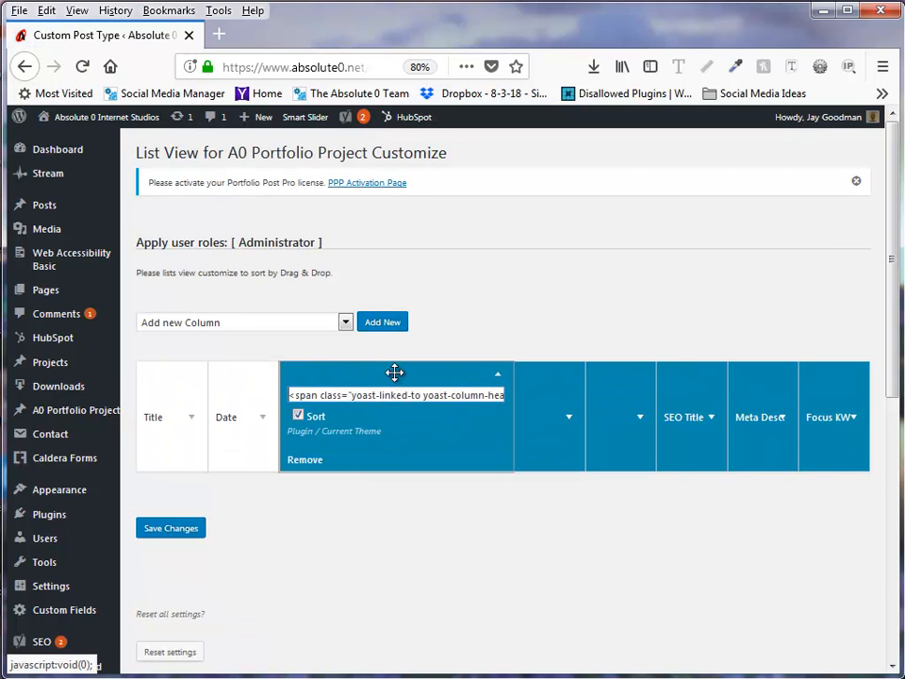
pyautogui.click(307, 461)
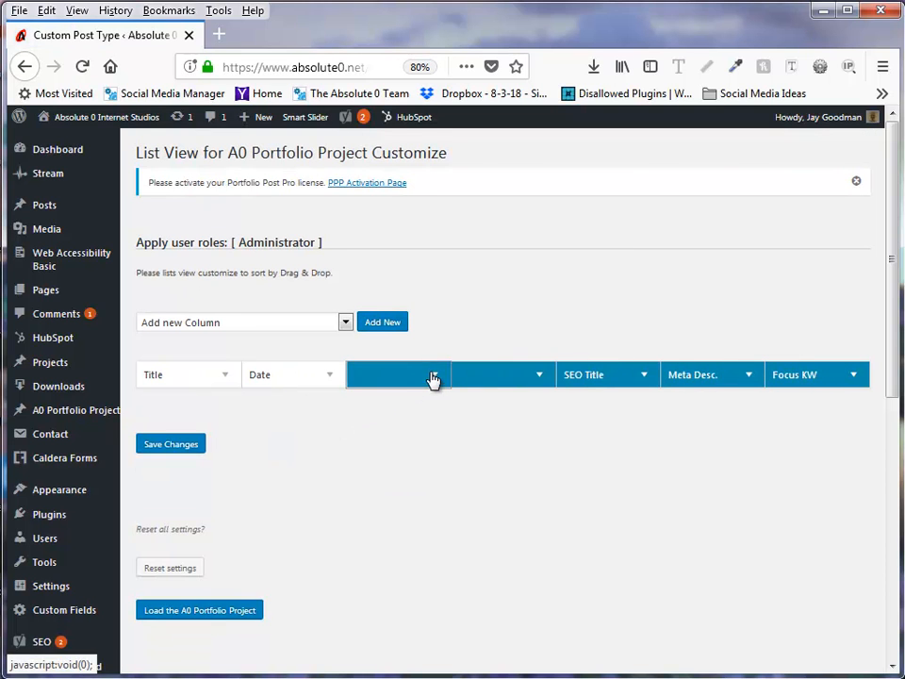
pyautogui.click(429, 371)
pyautogui.click(334, 441)
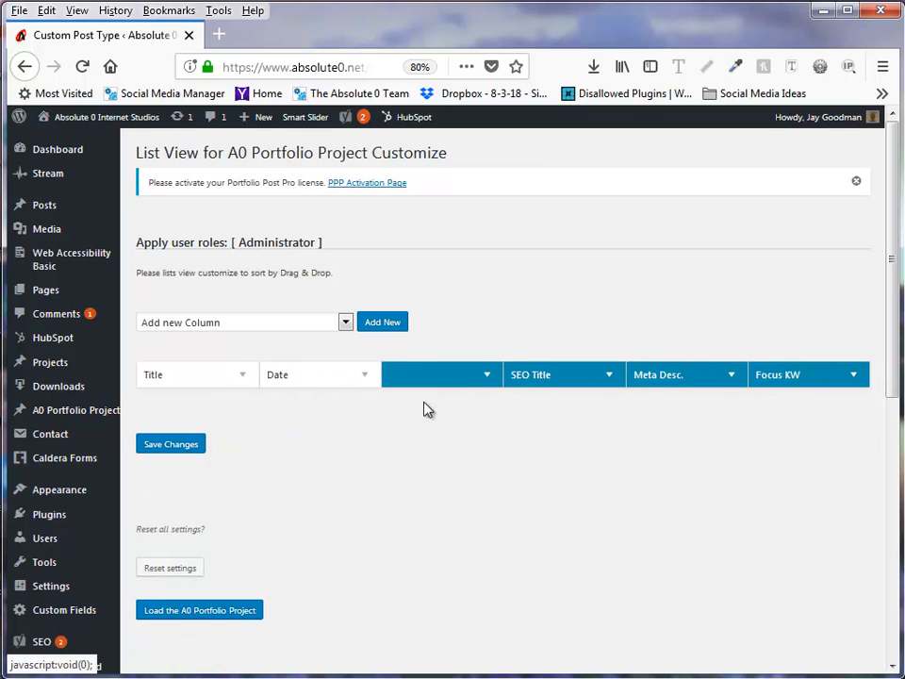
pyautogui.click(487, 373)
pyautogui.click(357, 437)
# Add a Featured Image column to the A0 Portfolio Project list view.
pyautogui.click(243, 323)
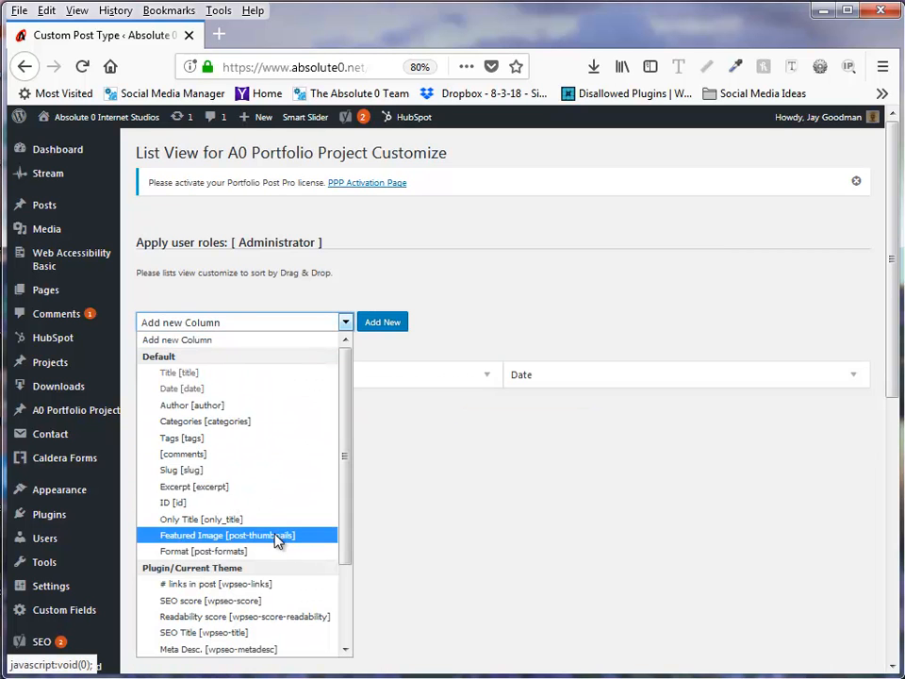
pyautogui.click(243, 535)
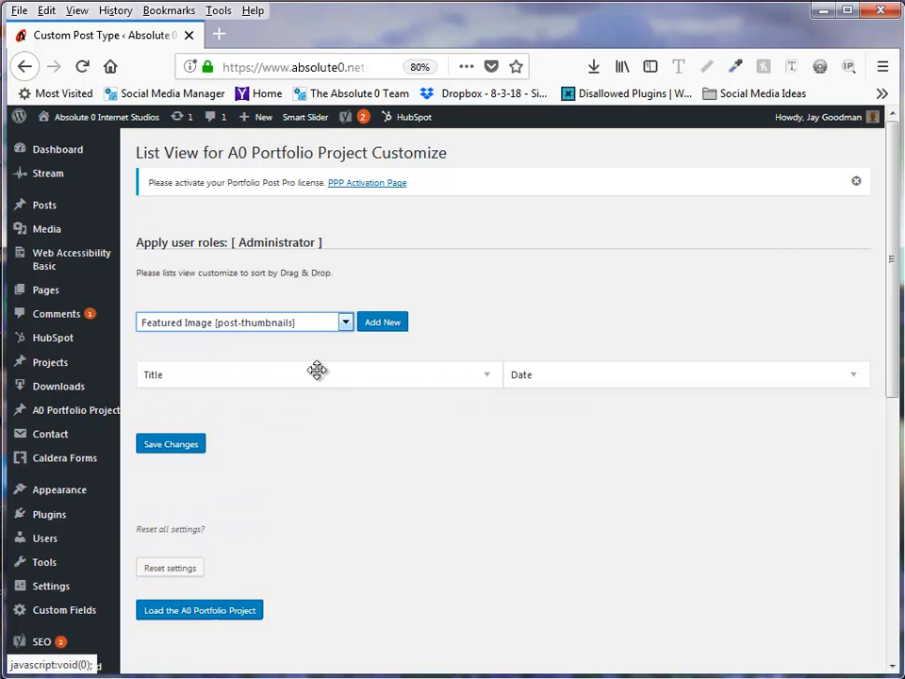
pyautogui.click(382, 323)
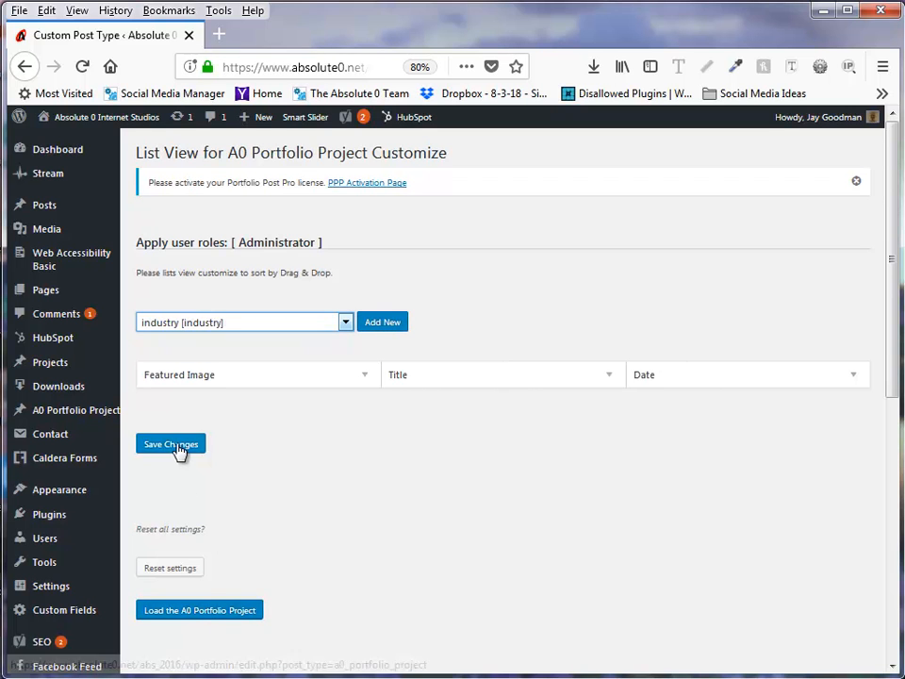
# Add industry and location columns, place them in that order between Title and Date, and save the list view.
pyautogui.click(213, 323)
pyautogui.scroll(-3, 226, 554)
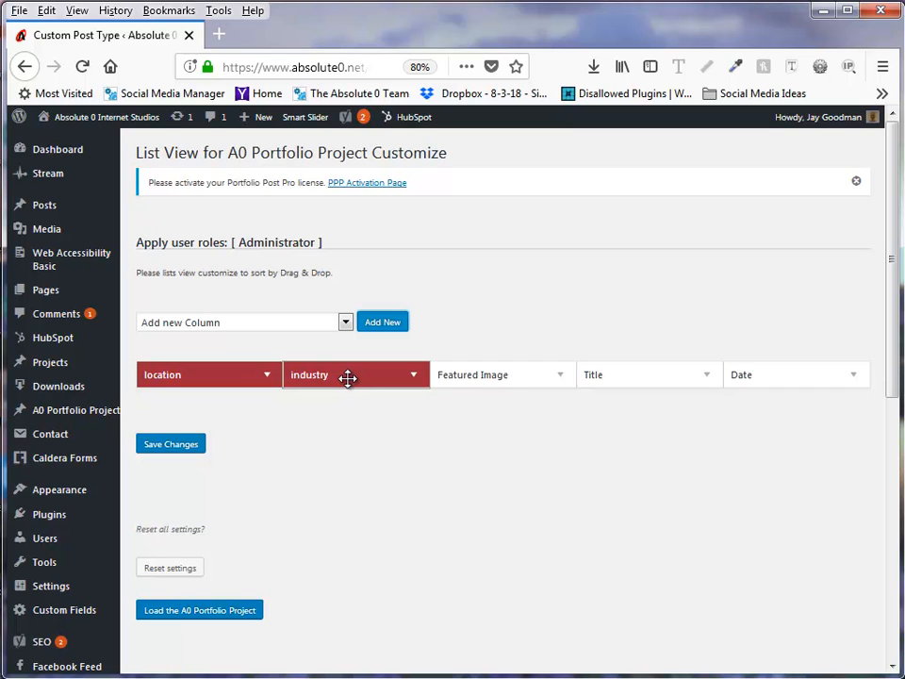
pyautogui.moveTo(348, 379); pyautogui.dragTo(697, 377)
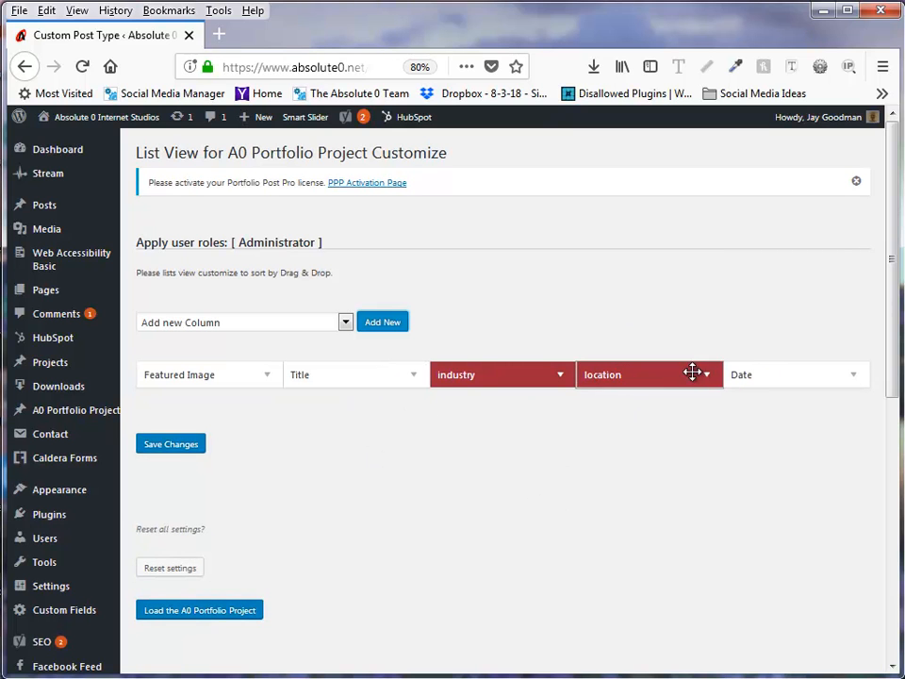
pyautogui.click(170, 446)
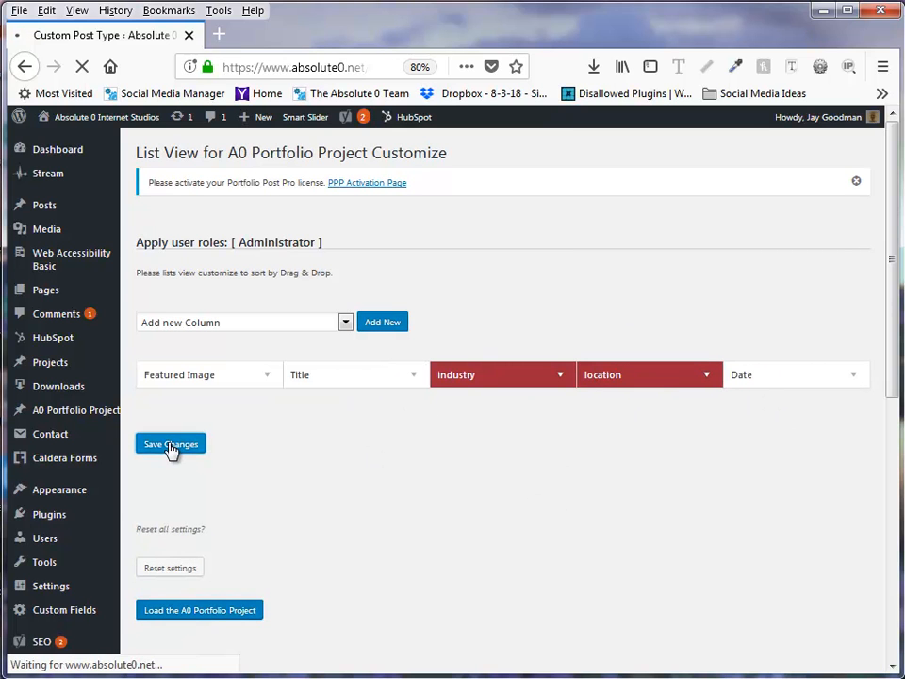
# Open the A0 Portfolio Project list and sort the projects by location and by industry.
pyautogui.moveTo(83, 419)
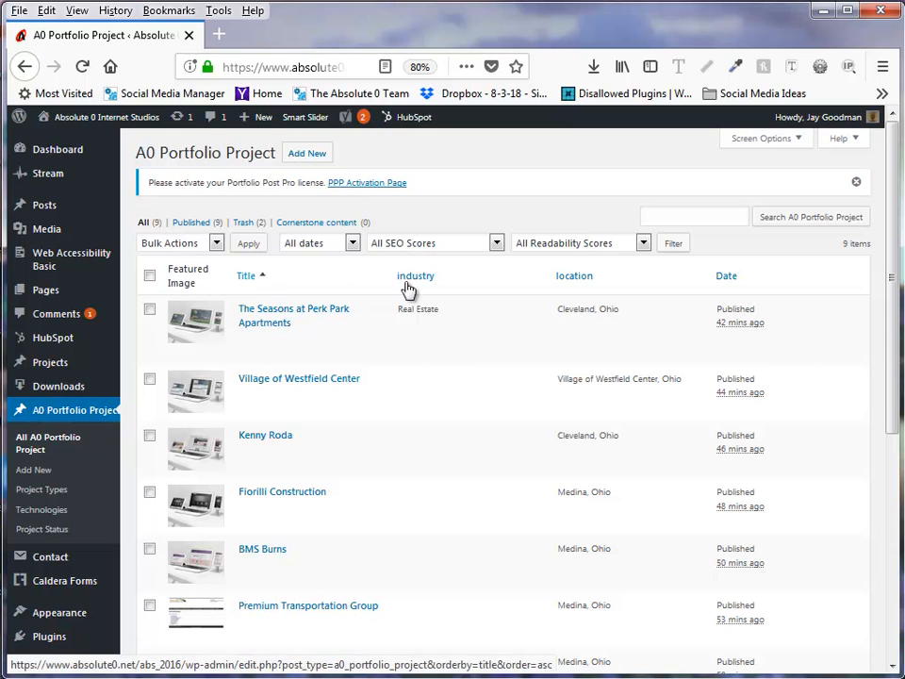
pyautogui.click(582, 279)
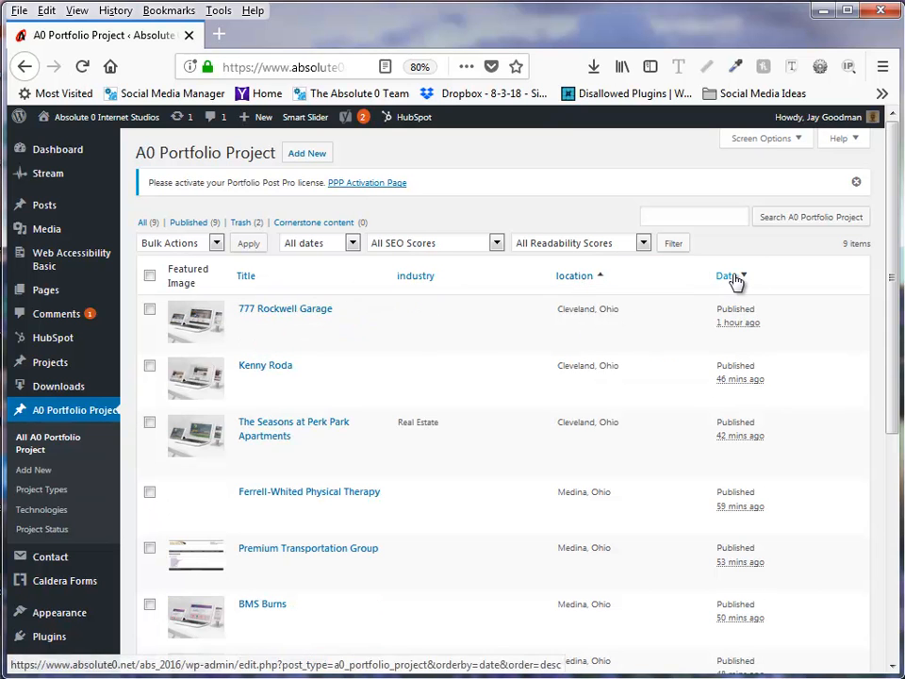
pyautogui.click(408, 280)
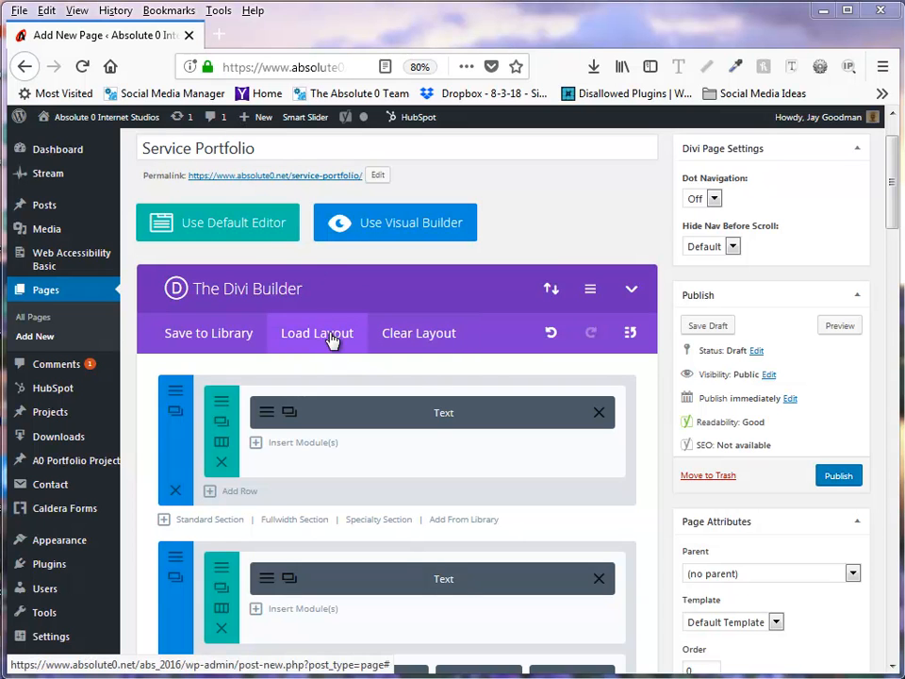
# Examine the grid of individual project modules in the Service Portfolio page's Divi Builder layout.
pyautogui.scroll(-3, 666, 522)
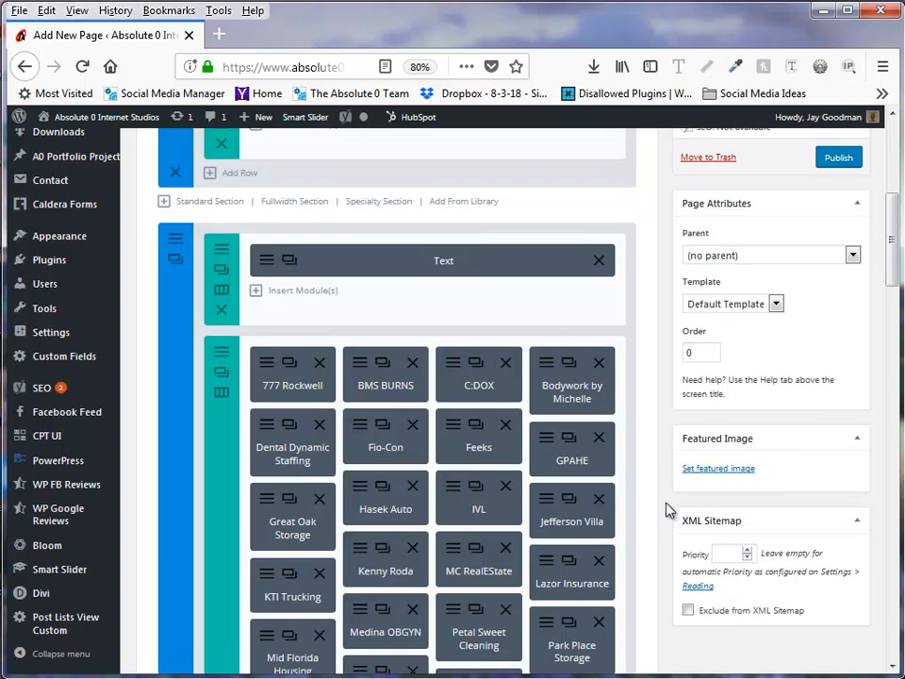
pyautogui.scroll(-1, 669, 489)
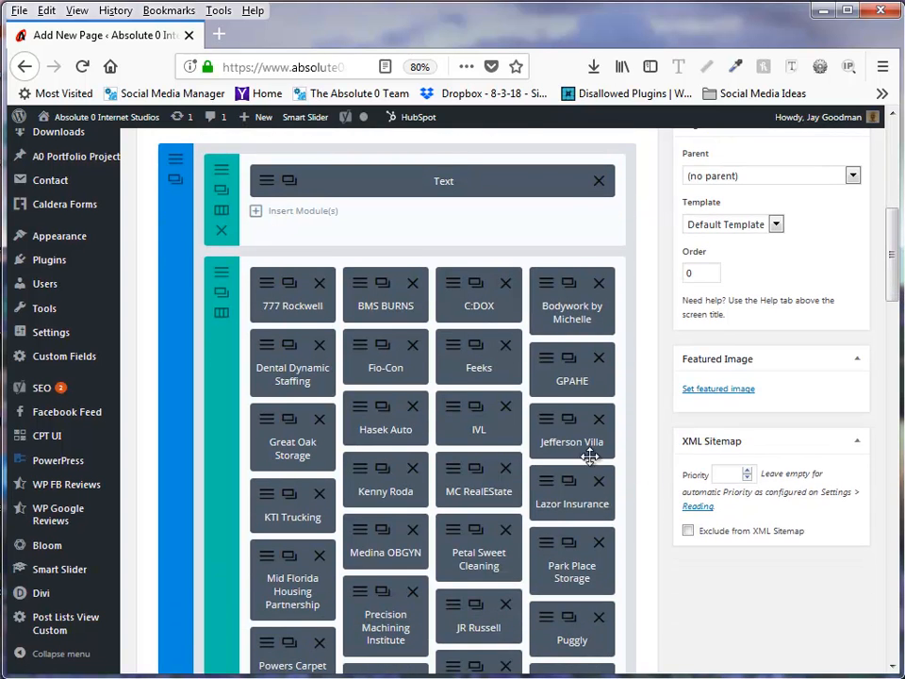
pyautogui.scroll(-3, 466, 386)
pyautogui.scroll(1, 462, 464)
pyautogui.scroll(3, 464, 463)
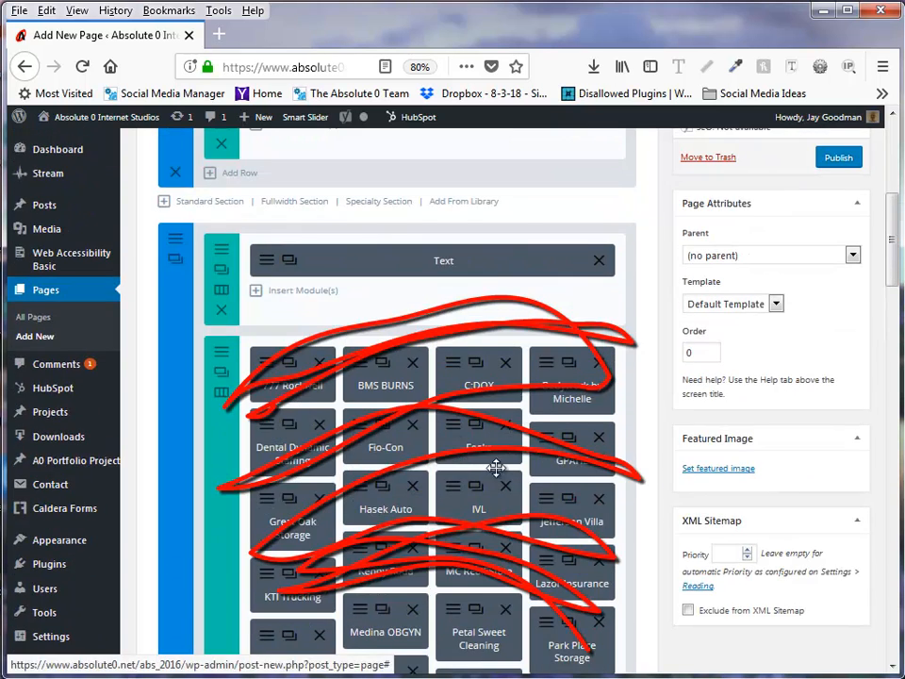
pyautogui.scroll(-2, 505, 331)
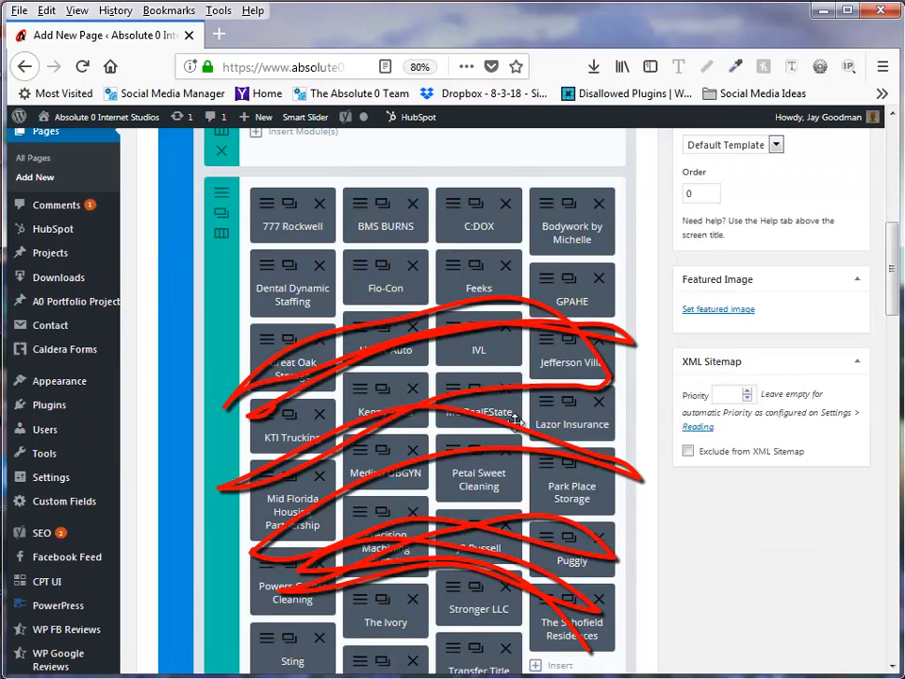
pyautogui.scroll(1, 505, 330)
pyautogui.scroll(-1, 505, 330)
pyautogui.scroll(4, 622, 504)
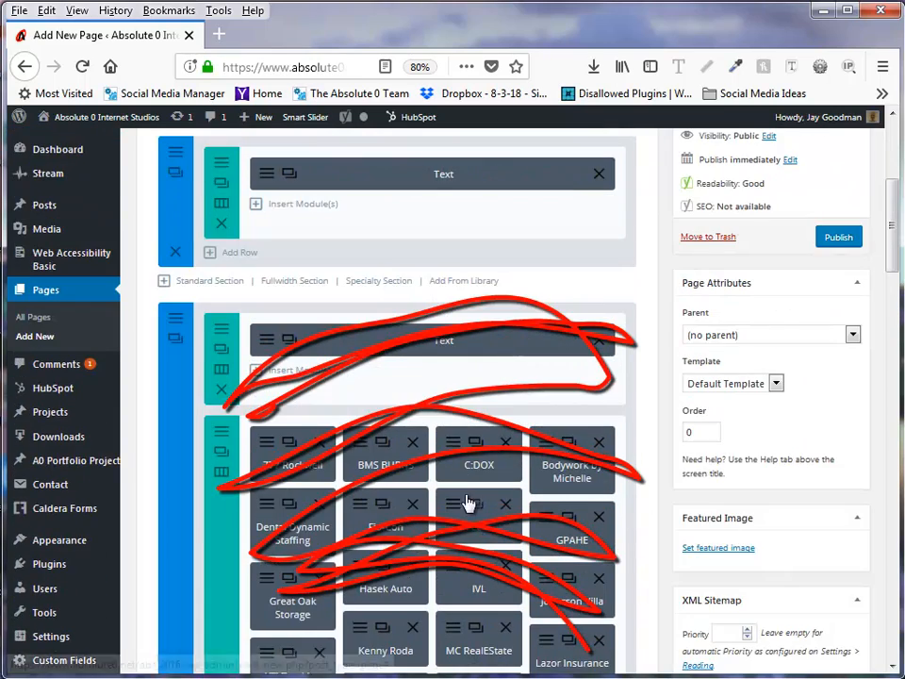
# Remove the row of individual project modules from the second section and publish the Service Portfolio page.
pyautogui.scroll(-5, 223, 635)
pyautogui.scroll(-5, 224, 635)
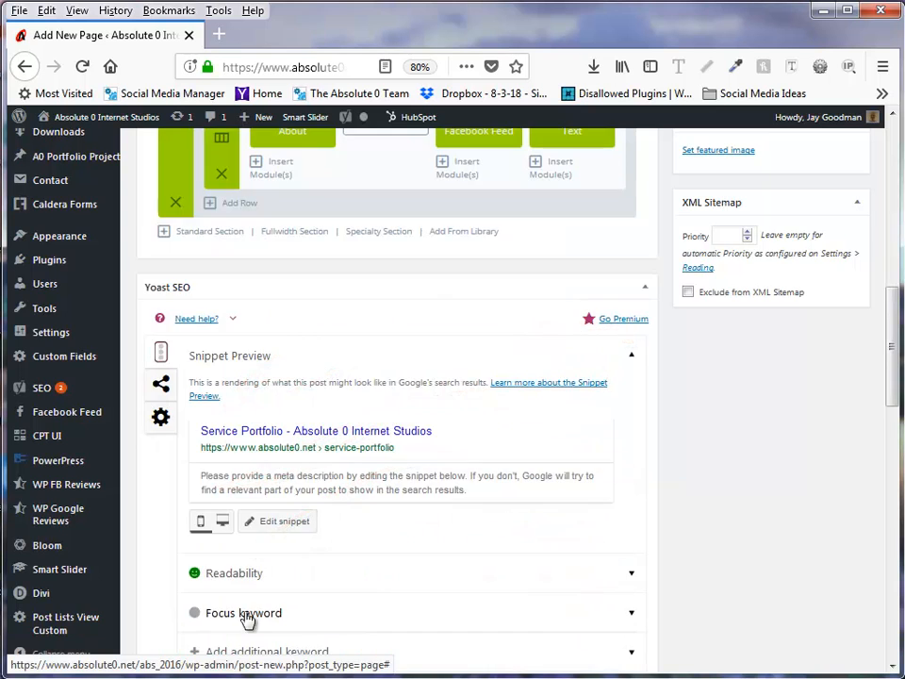
pyautogui.scroll(16, 558, 303)
pyautogui.scroll(1, 557, 303)
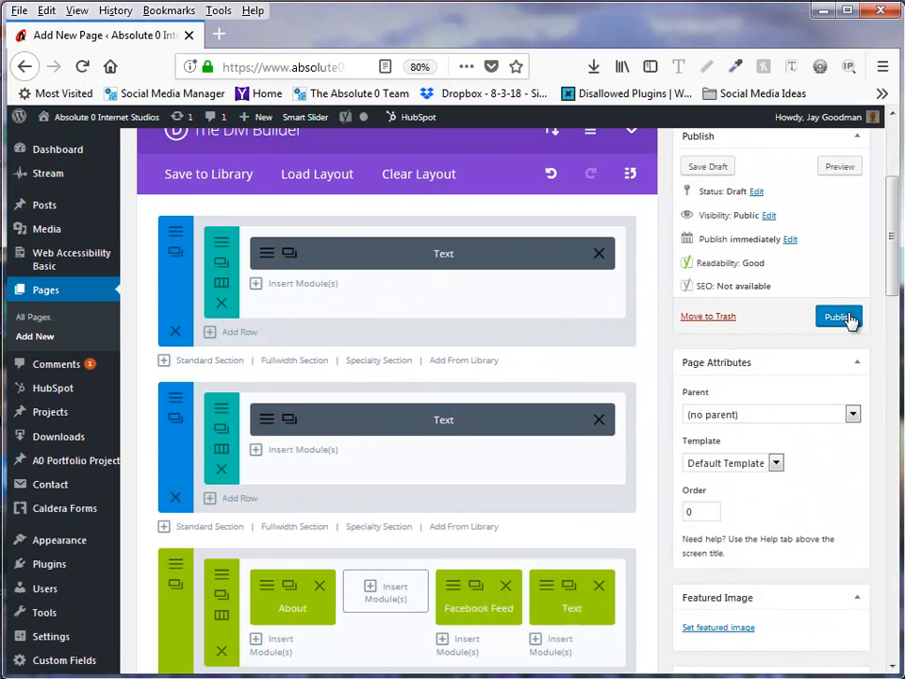
pyautogui.click(834, 319)
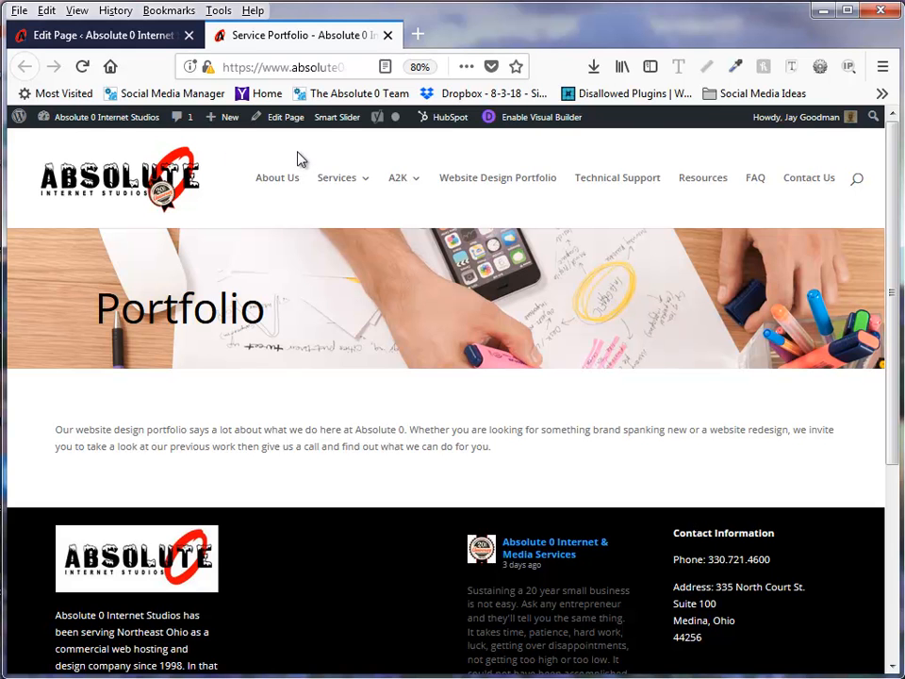
# Add a single-column row beneath the second section's text row and insert a DP Blog Portfolio module in it.
pyautogui.hotkey('ctrl', 'shift', 'Tab')
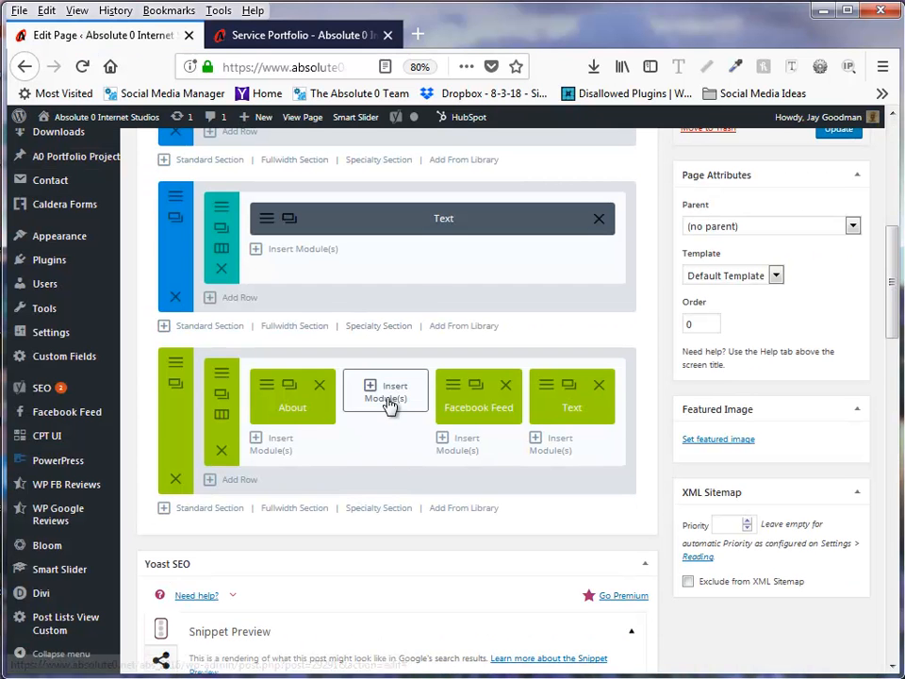
pyautogui.click(243, 300)
pyautogui.click(319, 334)
pyautogui.click(426, 326)
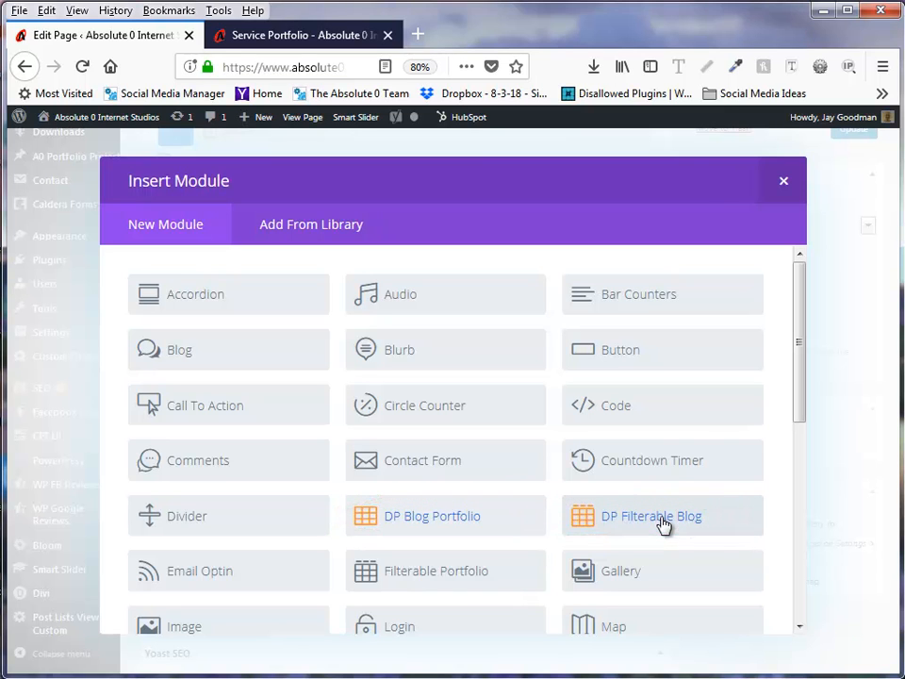
pyautogui.click(443, 521)
# Include the category Wordpress – CMS (a0_portfolio_project) in the DP Blog Portfolio module, save the module and update the page.
pyautogui.scroll(-3, 477, 509)
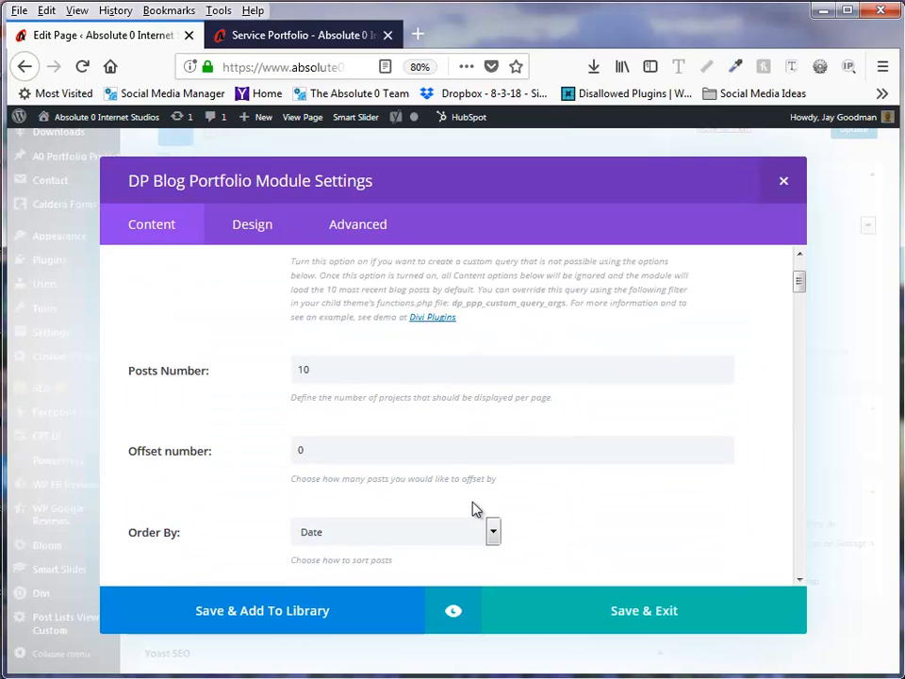
pyautogui.scroll(-5, 475, 510)
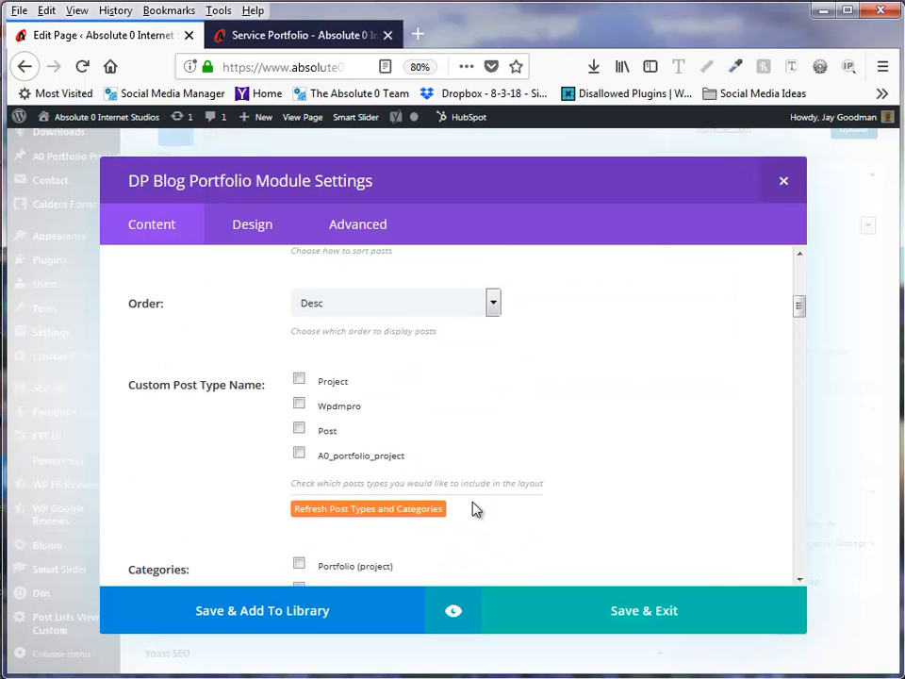
pyautogui.scroll(-3, 476, 510)
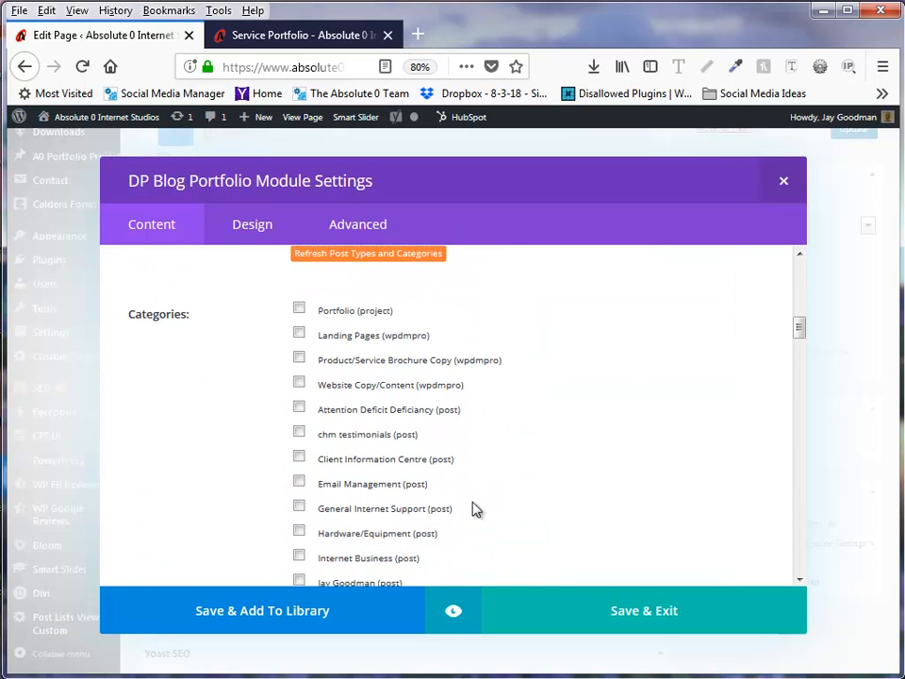
pyautogui.scroll(-5, 339, 445)
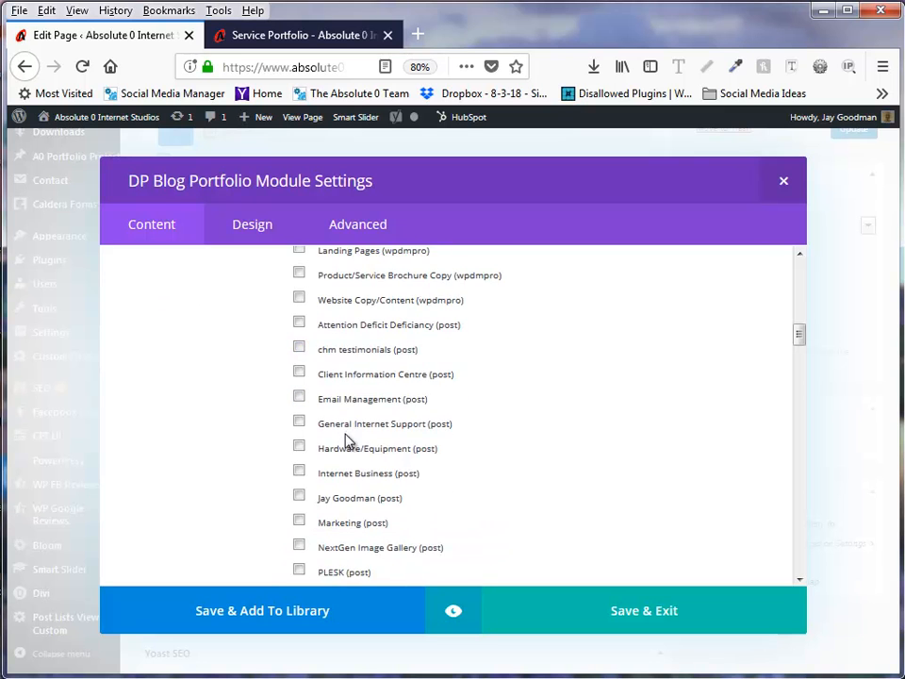
pyautogui.scroll(-10, 349, 441)
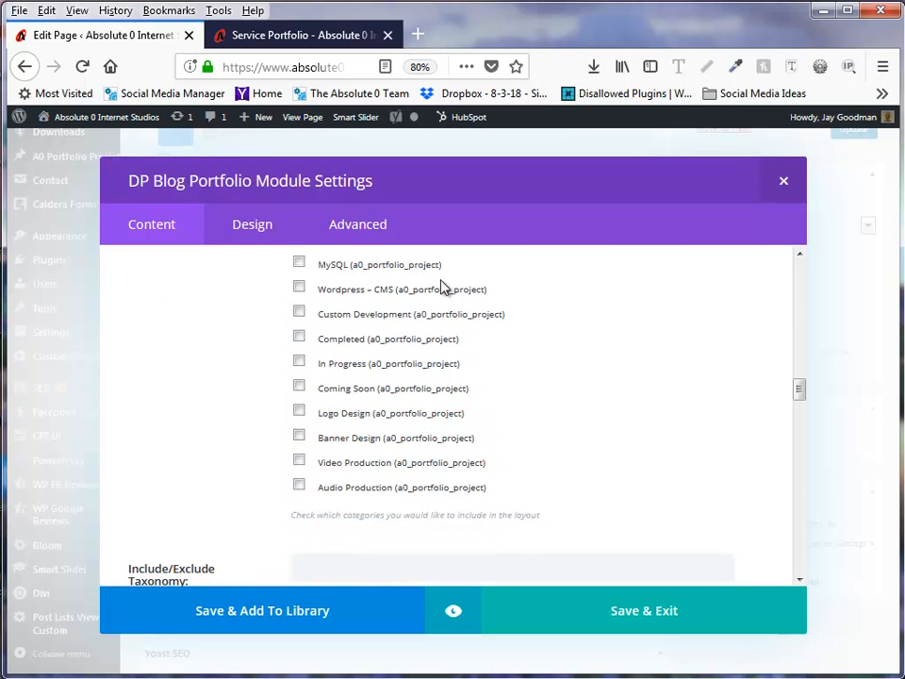
pyautogui.scroll(2, 437, 328)
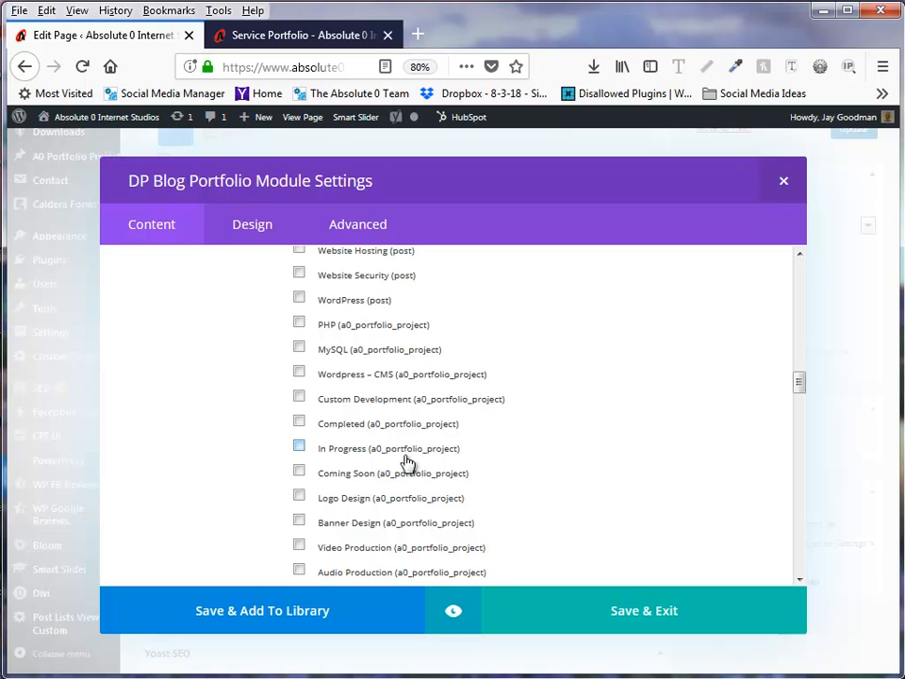
pyautogui.click(299, 373)
pyautogui.scroll(-5, 557, 412)
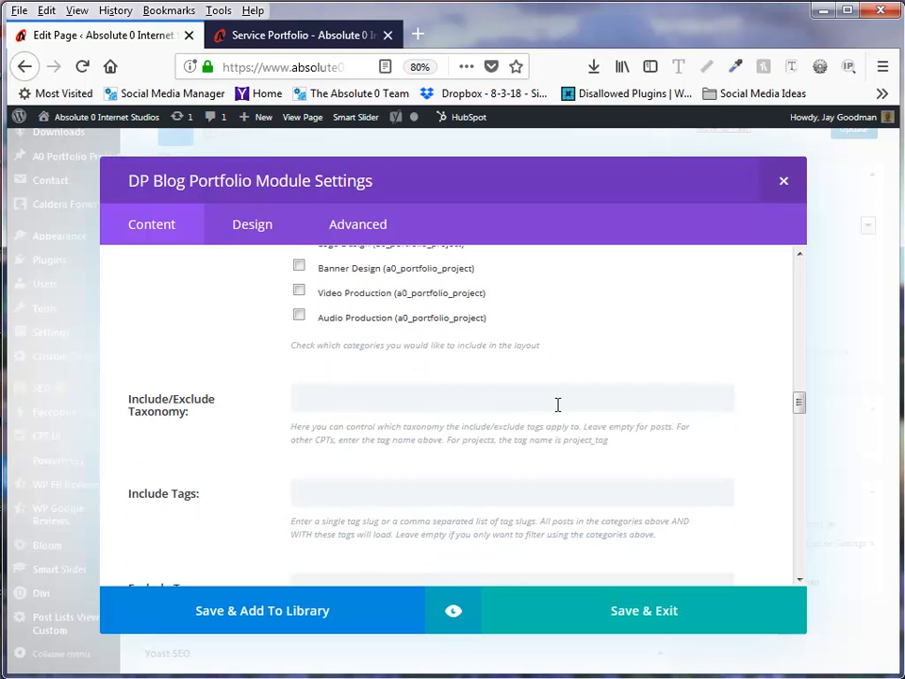
pyautogui.click(642, 624)
pyautogui.scroll(2, 640, 622)
pyautogui.click(840, 209)
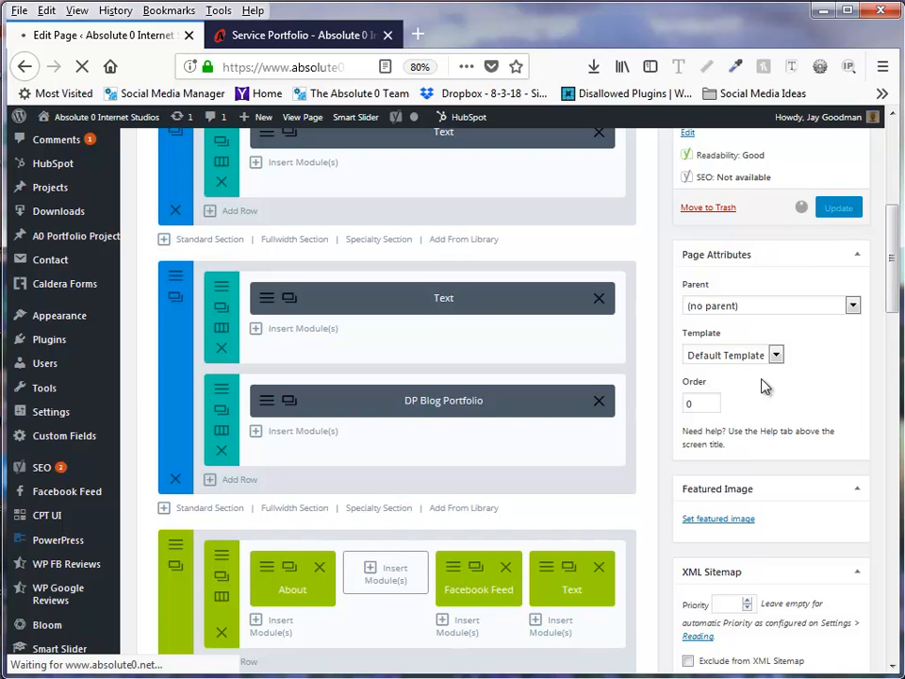
# View the live Service Portfolio page and check how the projects are displayed.
pyautogui.hotkey('ctrl', 'Tab')
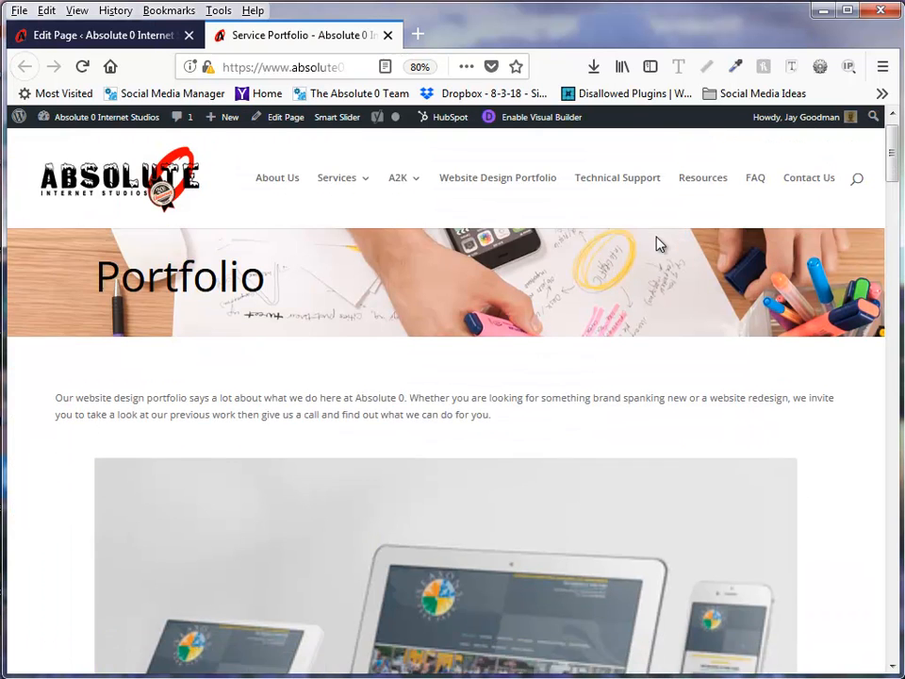
pyautogui.scroll(-5, 660, 245)
pyautogui.scroll(-1, 657, 247)
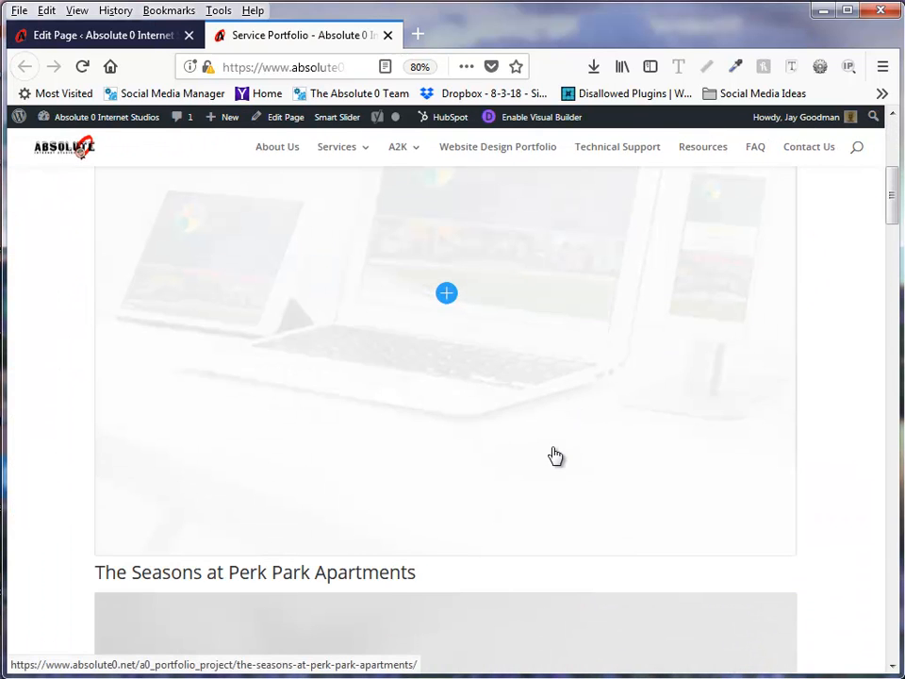
pyautogui.scroll(-3, 555, 457)
pyautogui.scroll(-20, 556, 457)
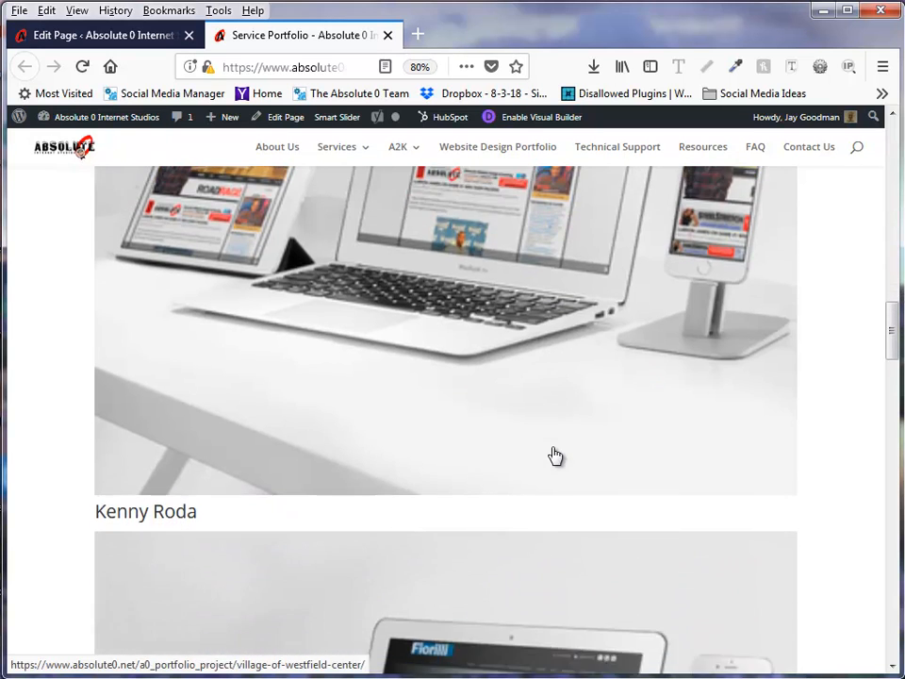
# Set the layout of the DP Blog Portfolio module on the Service Portfolio page to Grid and review its remaining design options.
pyautogui.scroll(14, 556, 457)
pyautogui.scroll(6, 556, 457)
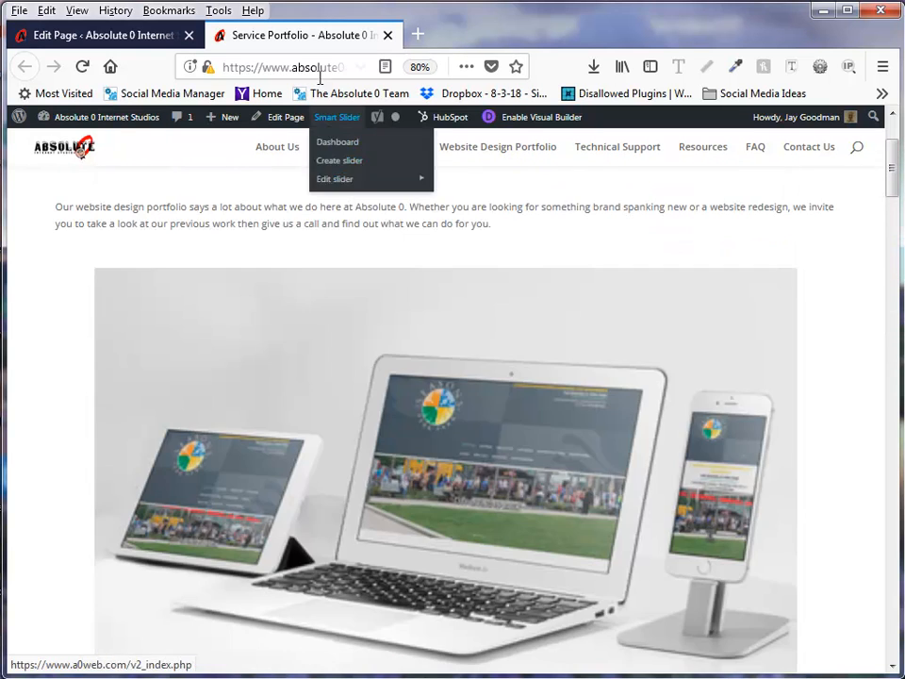
pyautogui.click(99, 38)
pyautogui.scroll(-5, 475, 317)
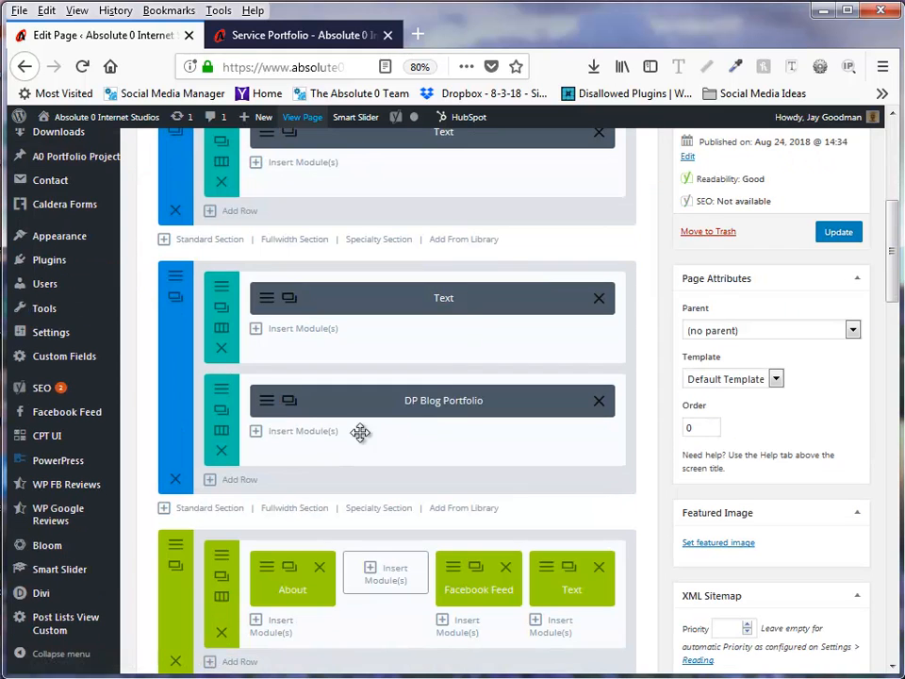
pyautogui.click(267, 408)
pyautogui.click(259, 236)
pyautogui.click(425, 354)
pyautogui.click(414, 389)
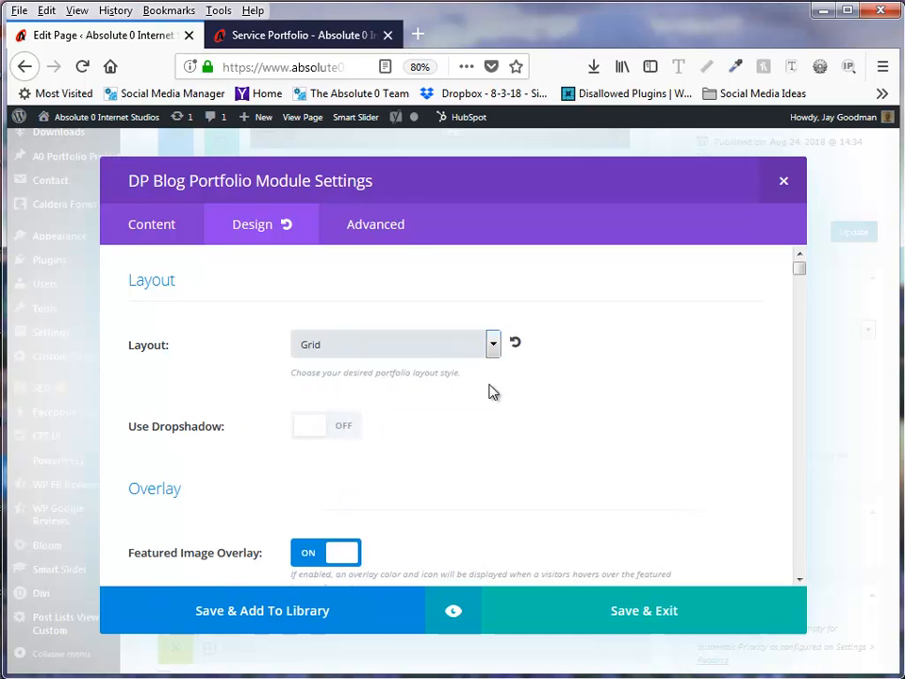
pyautogui.click(447, 348)
pyautogui.scroll(-5, 575, 410)
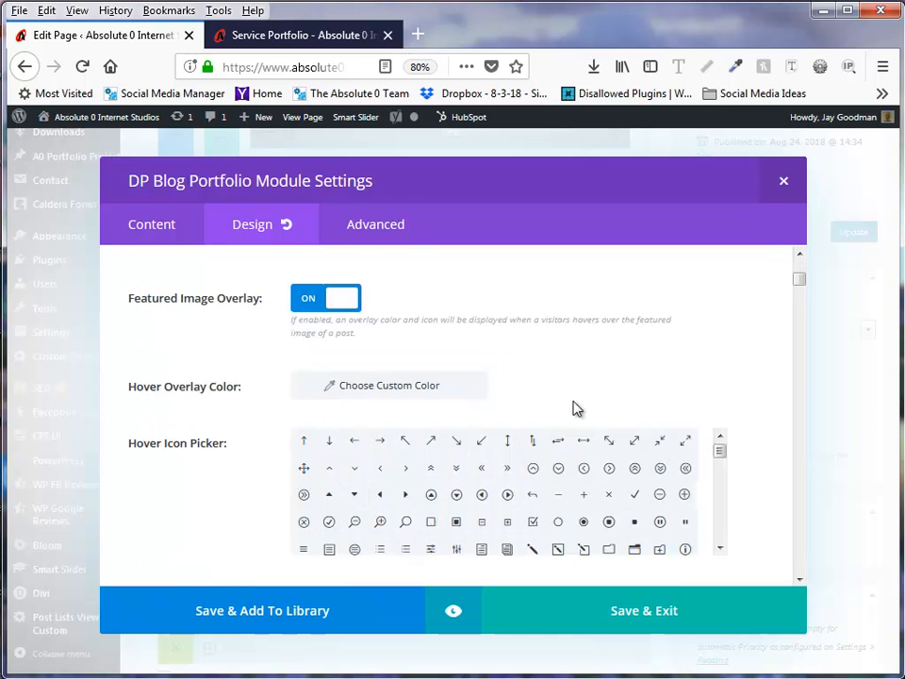
pyautogui.scroll(-10, 576, 415)
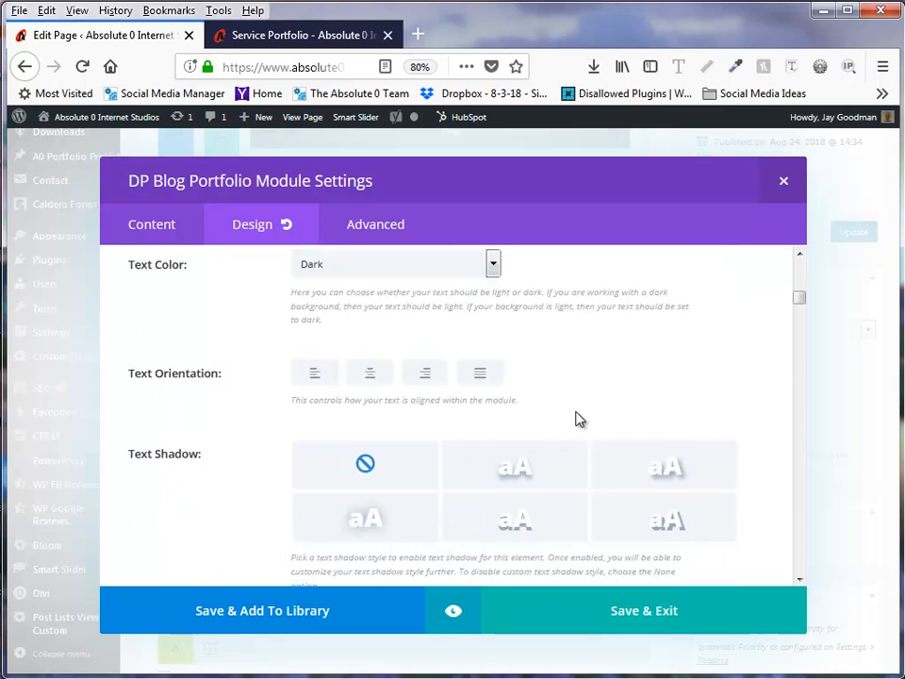
# Reload the live Service Portfolio page, view The Seasons at Perk Park Apartments project and return to the portfolio.
pyautogui.hotkey('ctrl', 'Tab')
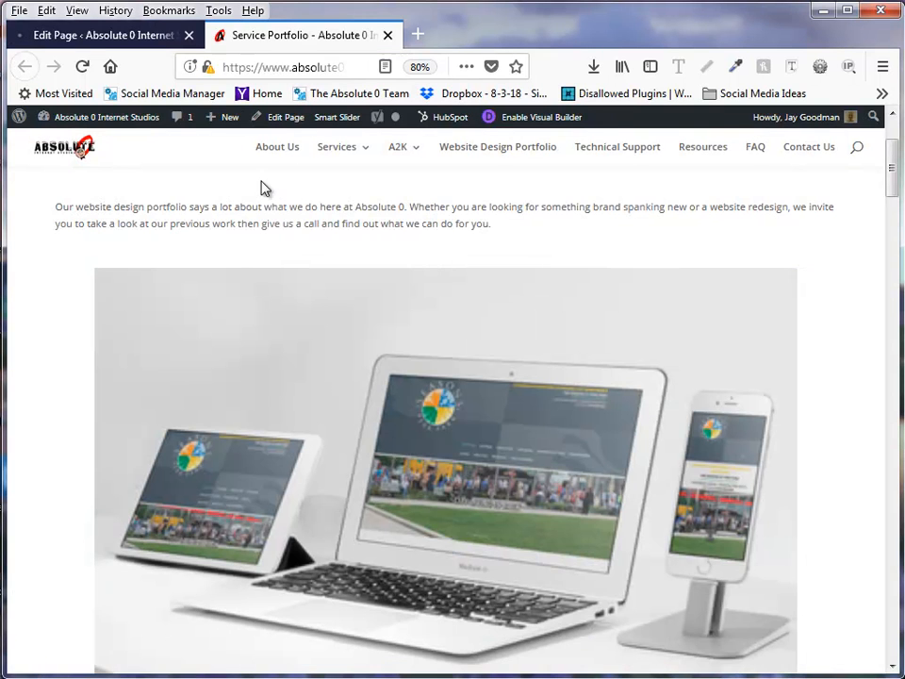
pyautogui.press('F5')
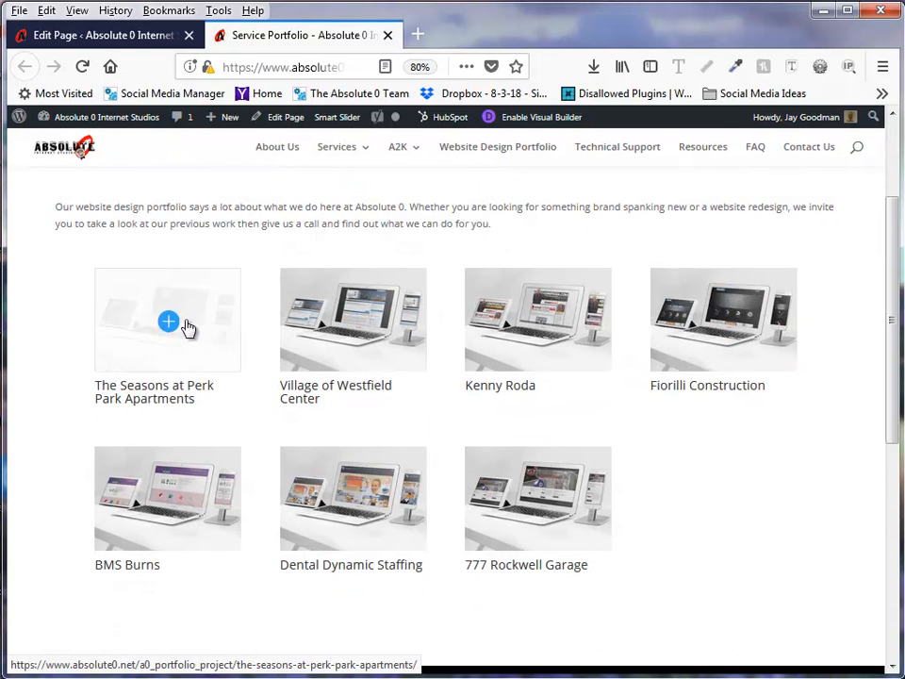
pyautogui.click(177, 325)
pyautogui.scroll(-5, 511, 347)
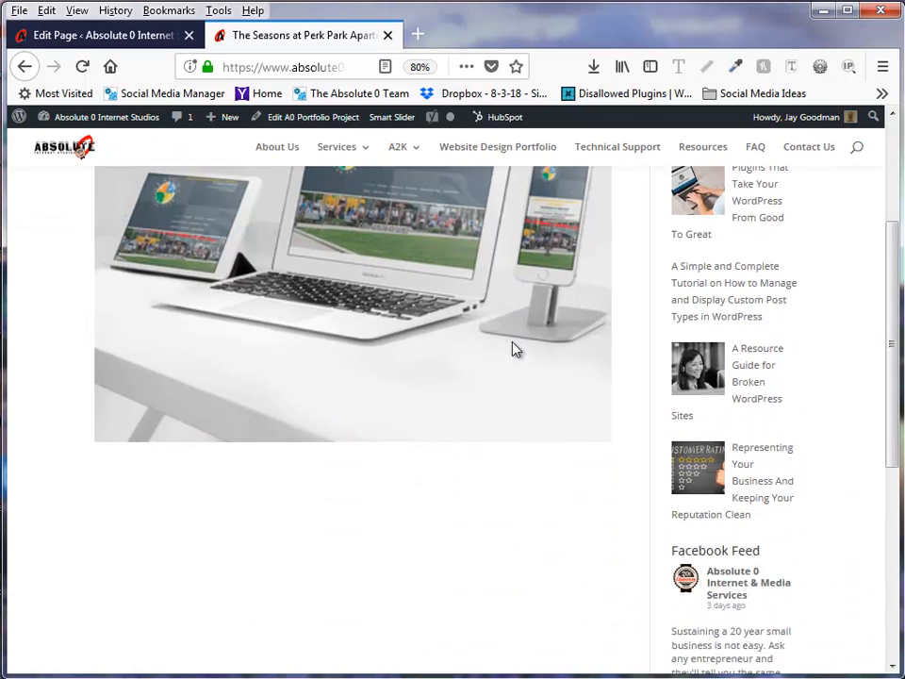
pyautogui.hotkey('alt', 'Left')
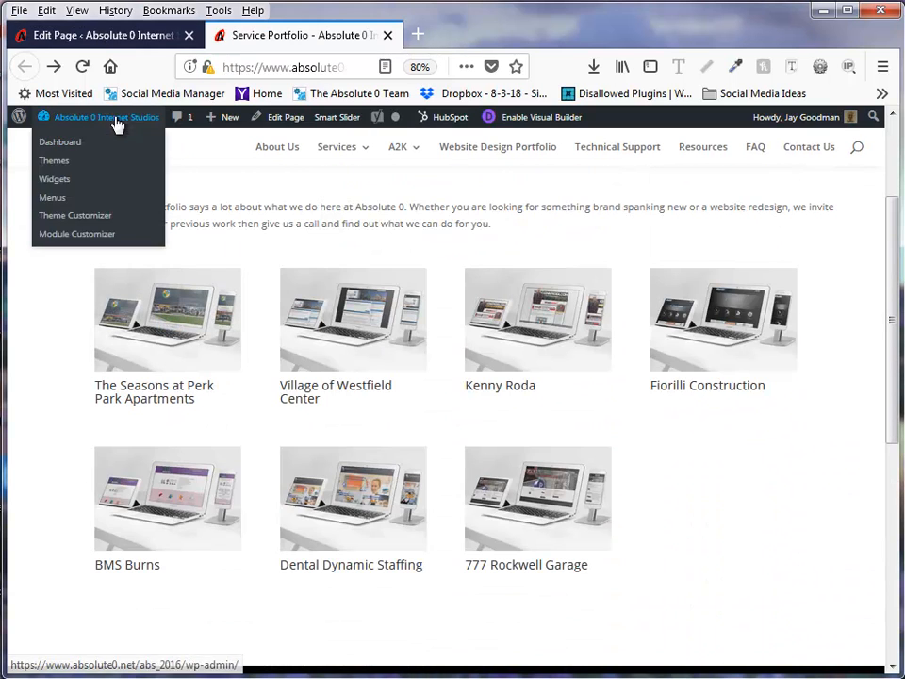
# Turn on Show Custom Fields in the DP Blog Portfolio module's content settings and enter location as the custom field name.
pyautogui.click(158, 37)
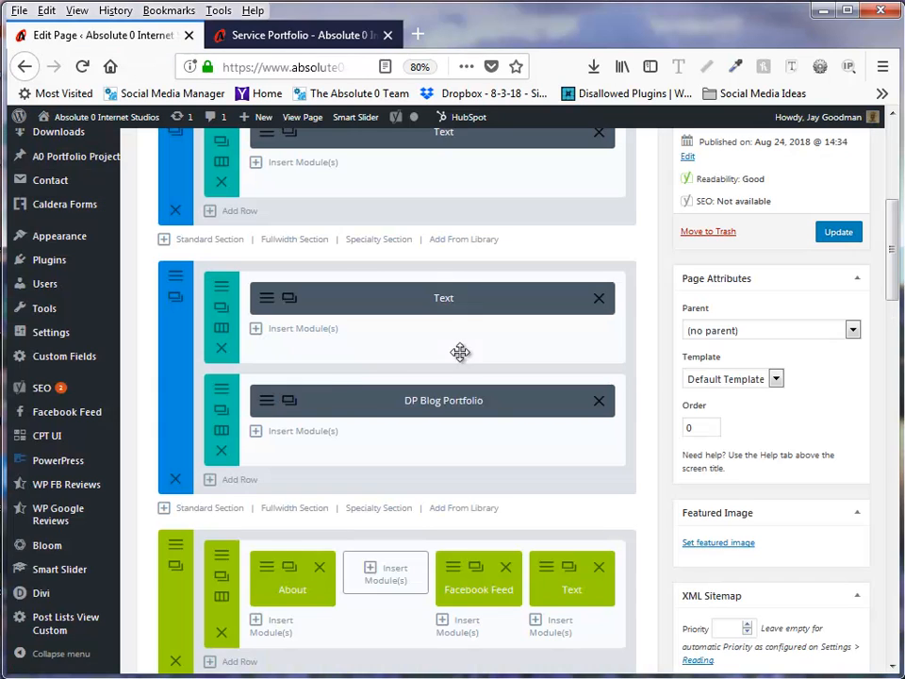
pyautogui.click(268, 406)
pyautogui.scroll(-10, 359, 387)
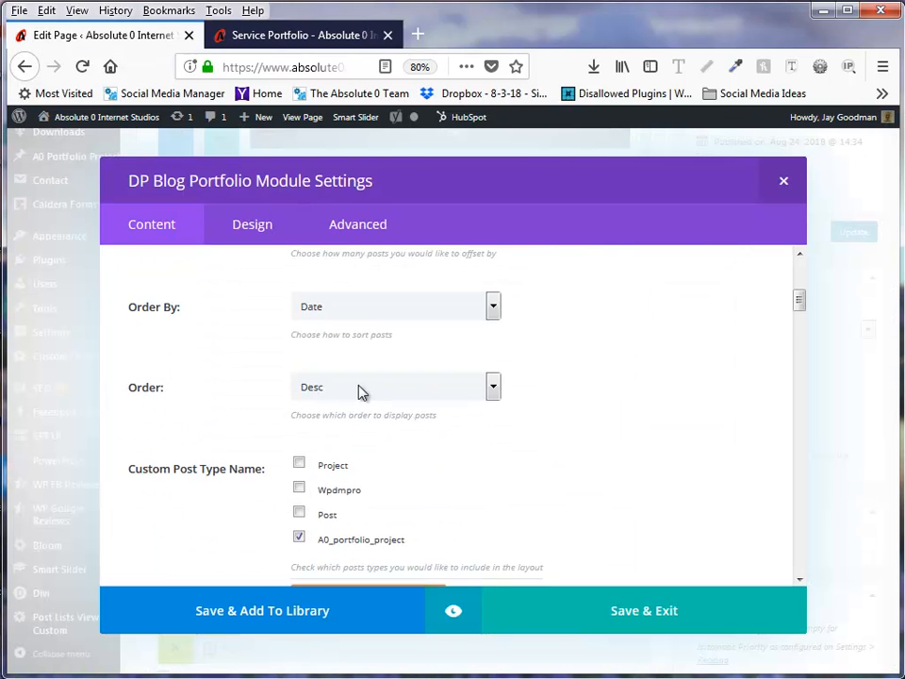
pyautogui.scroll(-10, 360, 389)
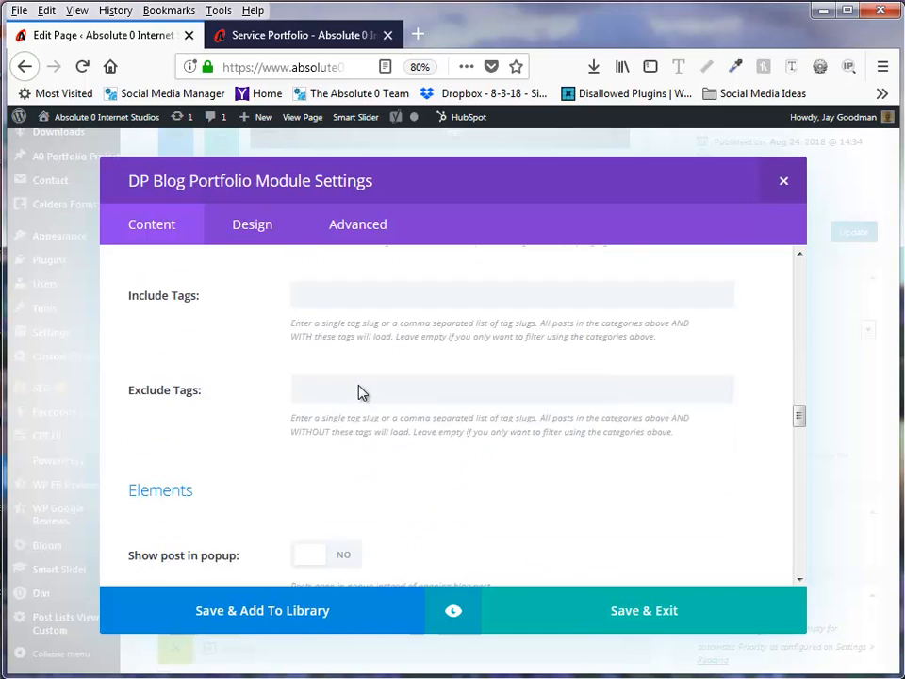
pyautogui.scroll(-4, 365, 402)
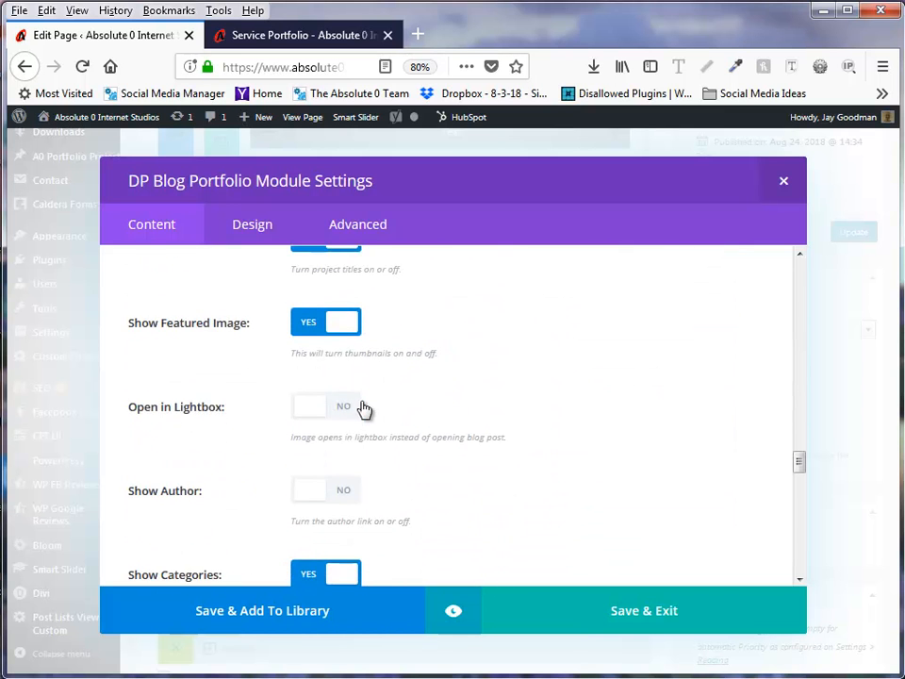
pyautogui.scroll(2, 354, 378)
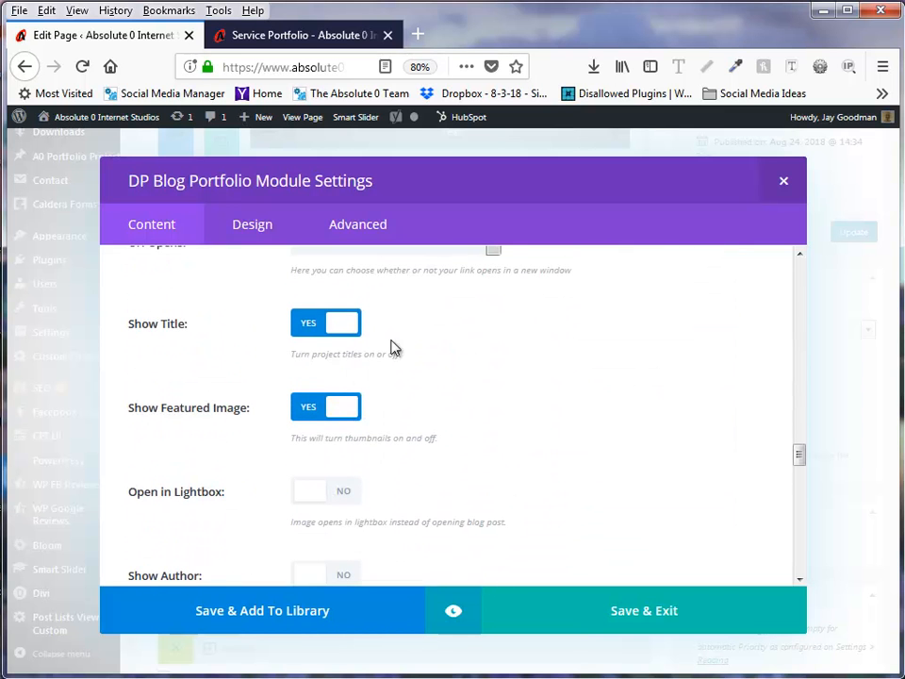
pyautogui.scroll(-3, 370, 412)
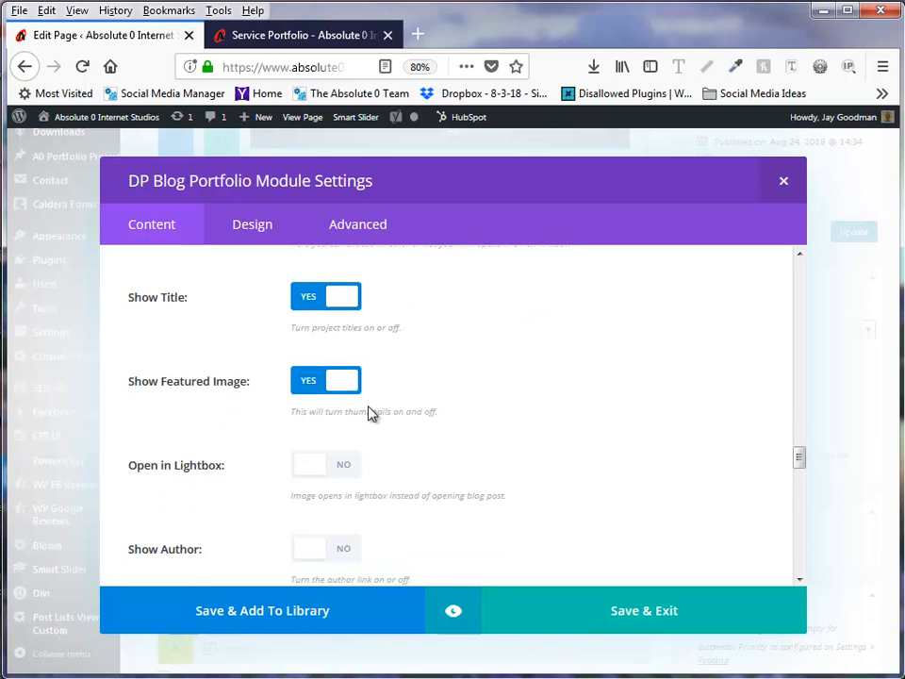
pyautogui.scroll(-2, 370, 412)
pyautogui.scroll(-4, 370, 434)
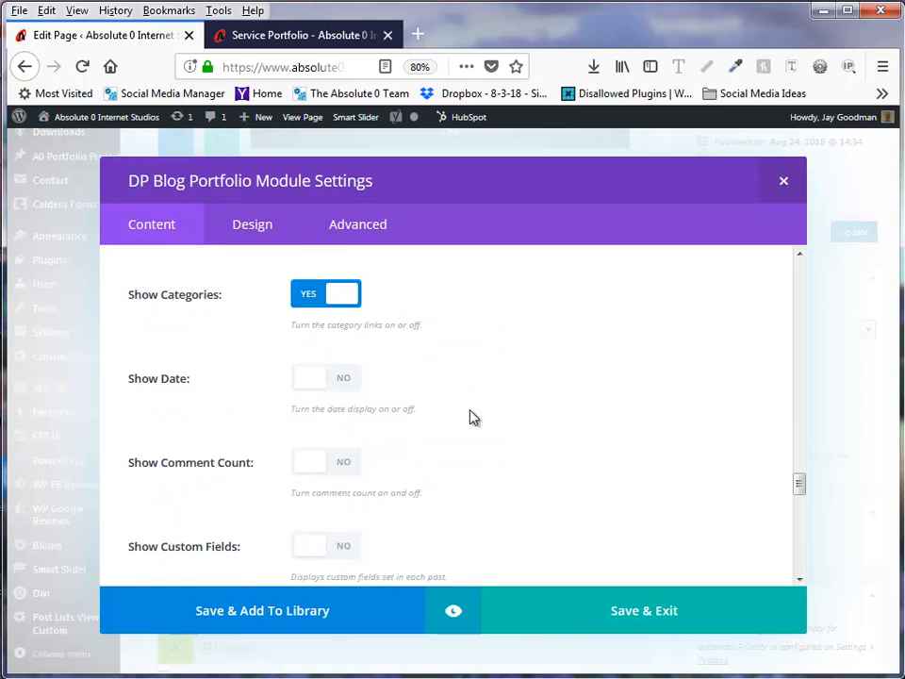
pyautogui.click(334, 412)
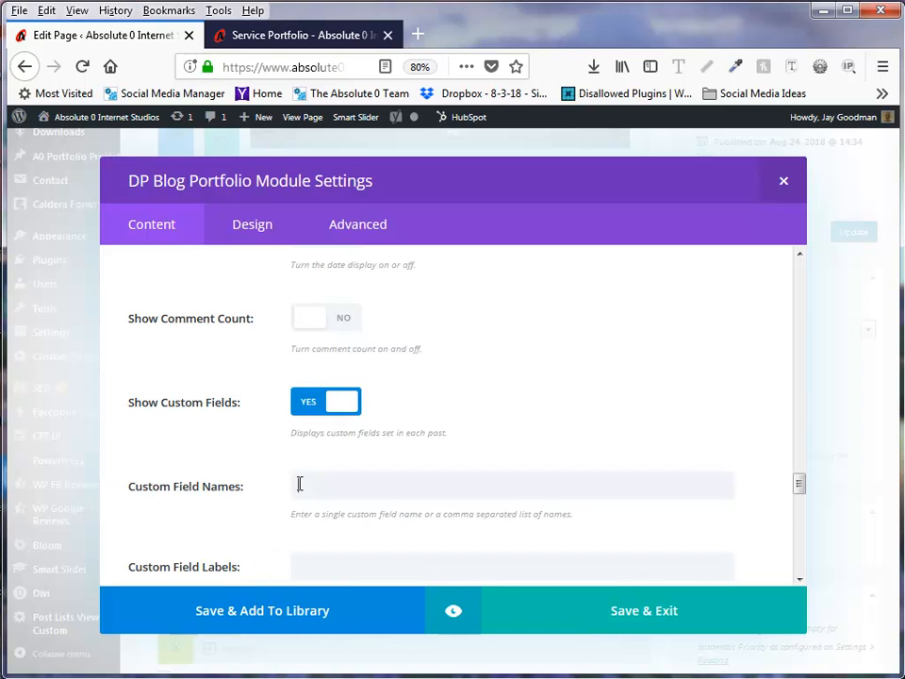
pyautogui.click(299, 484)
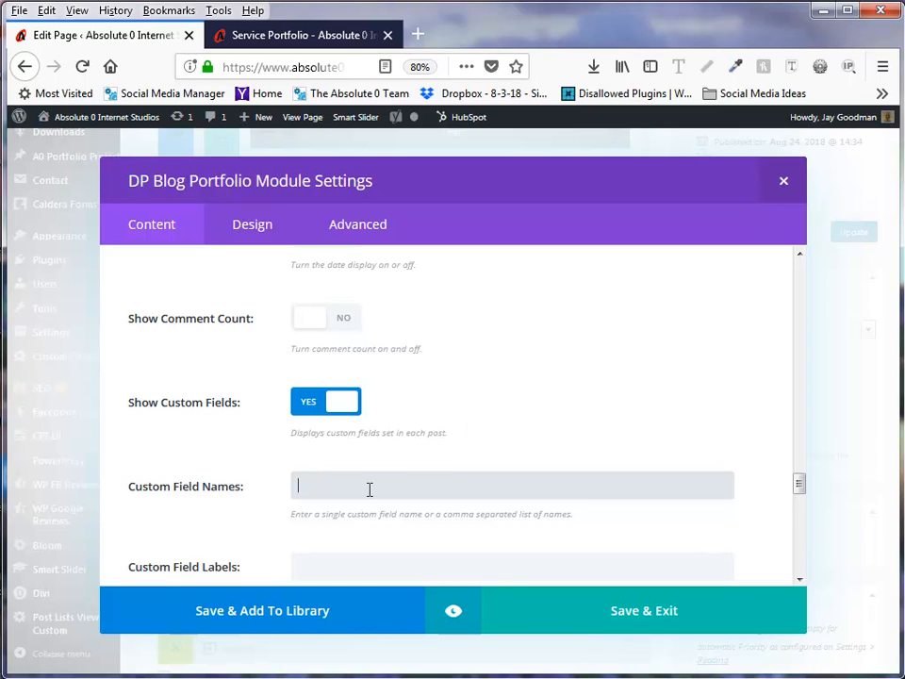
pyautogui.write('location')
pyautogui.press('Tab')
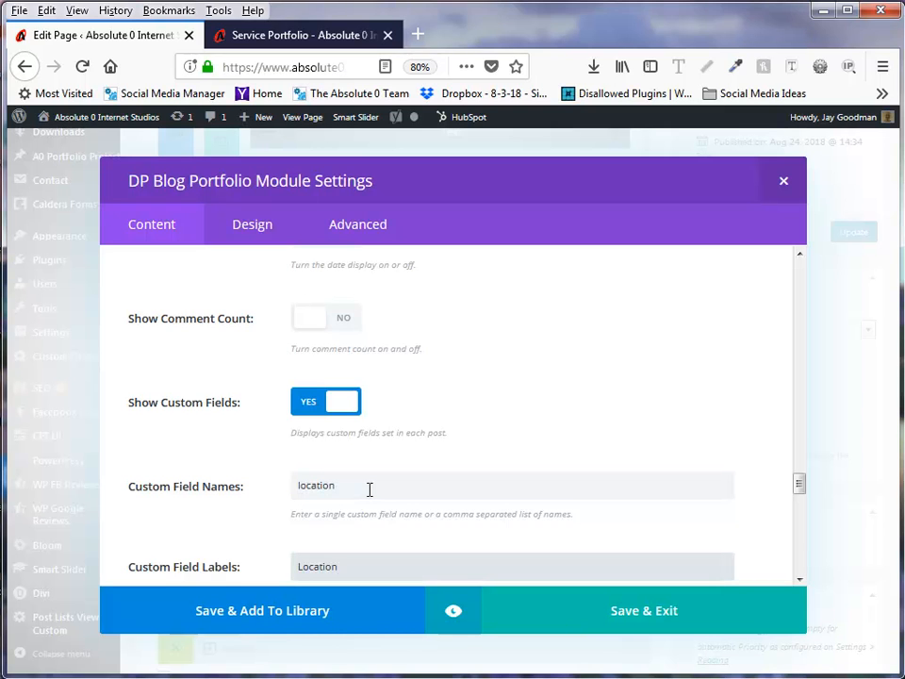
# Clear the custom field label in the DP Blog Portfolio module.
pyautogui.moveTo(350, 570); pyautogui.dragTo(216, 572)
pyautogui.press('BackSpace')
pyautogui.scroll(-3, 421, 384)
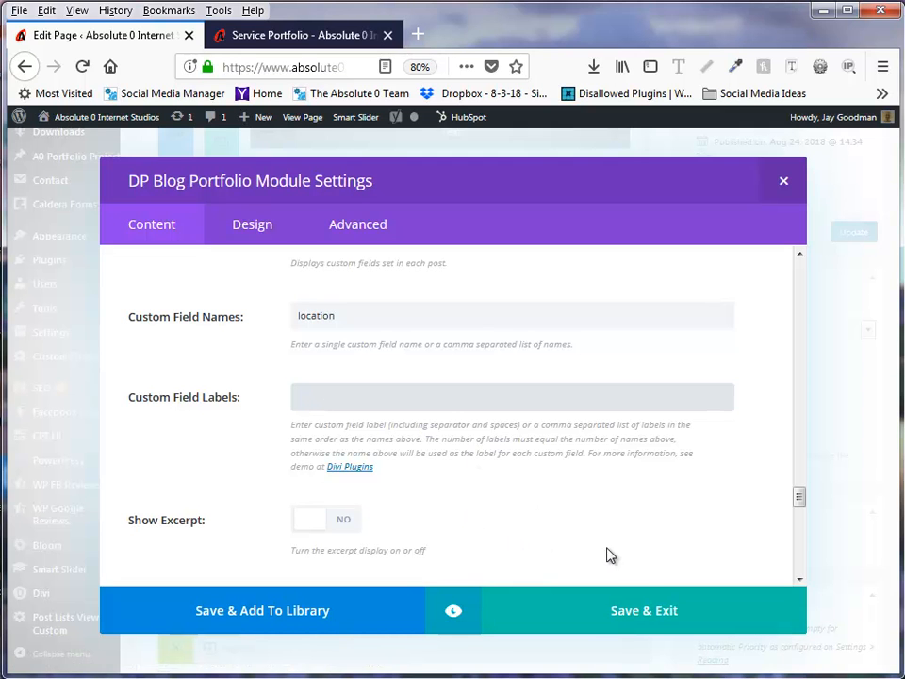
# Preview the DP Blog Portfolio module and check how the project locations are displayed on the live Service Portfolio page.
pyautogui.click(459, 622)
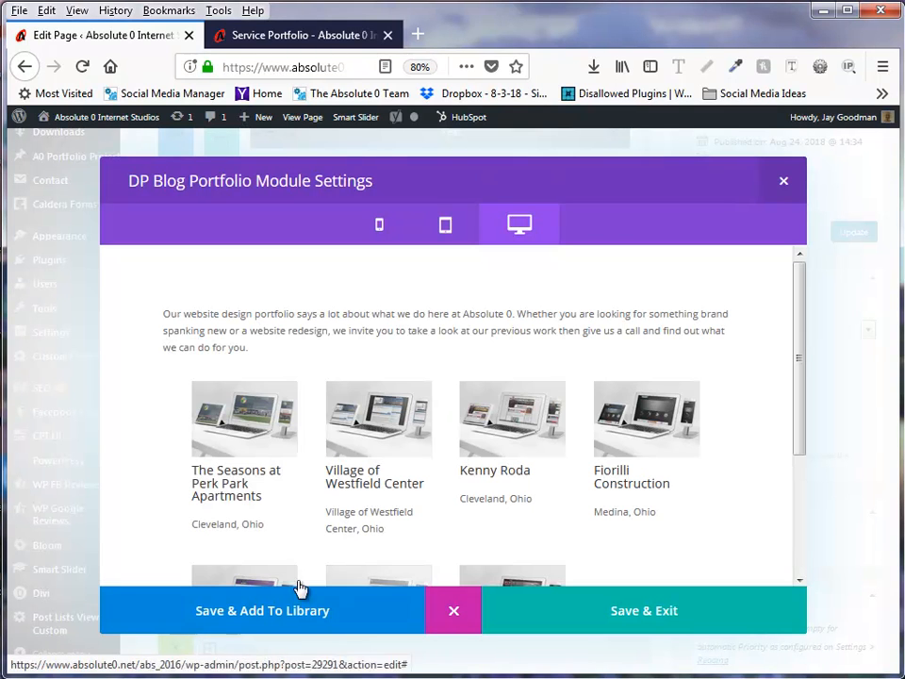
pyautogui.click(455, 618)
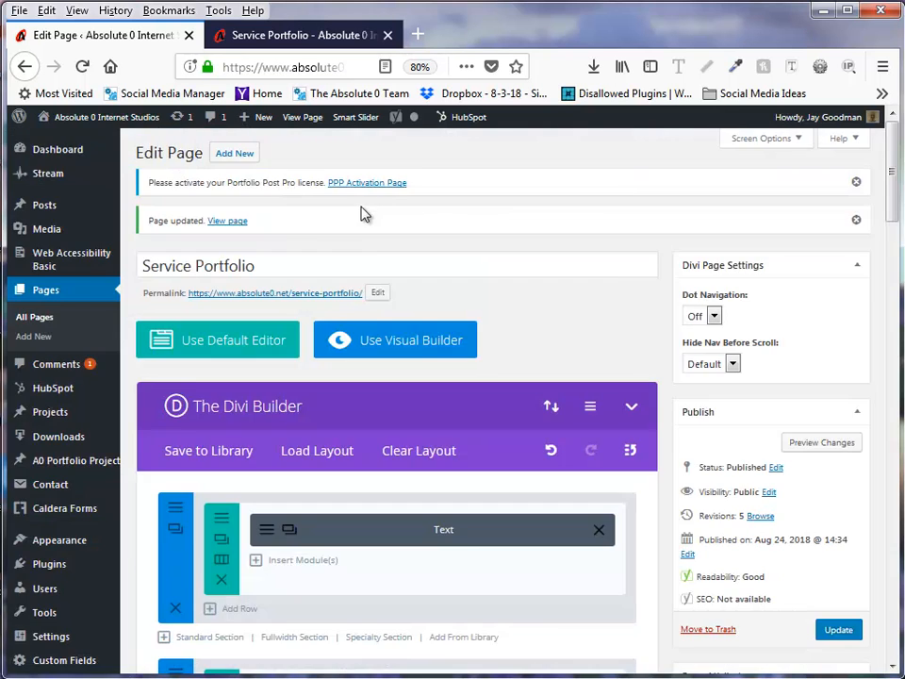
pyautogui.hotkey('ctrl', 'Tab')
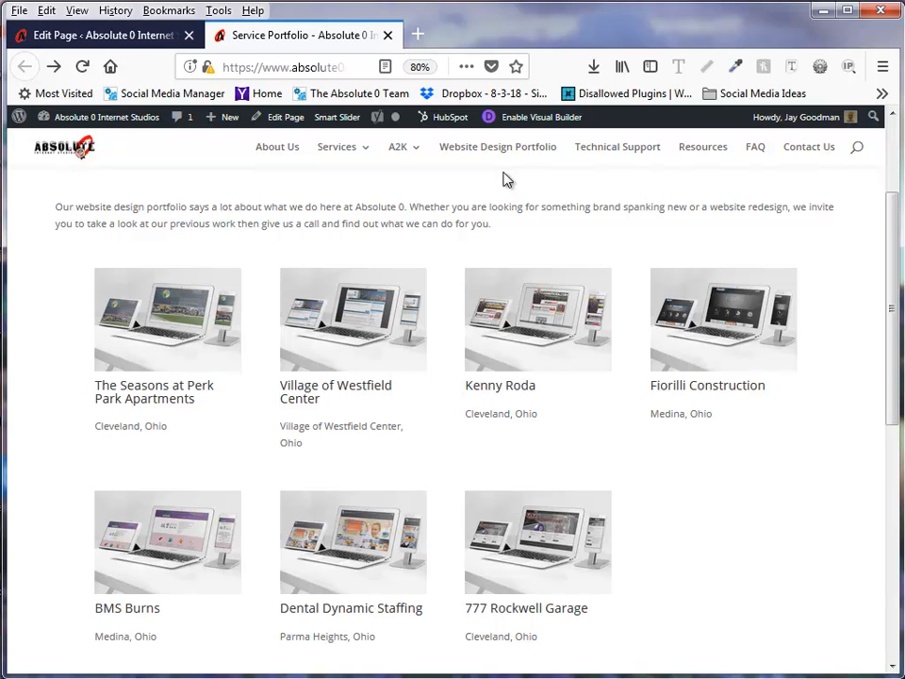
# Replace the DP Blog Portfolio module in the second section with a DP Filterable Blog module.
pyautogui.click(112, 36)
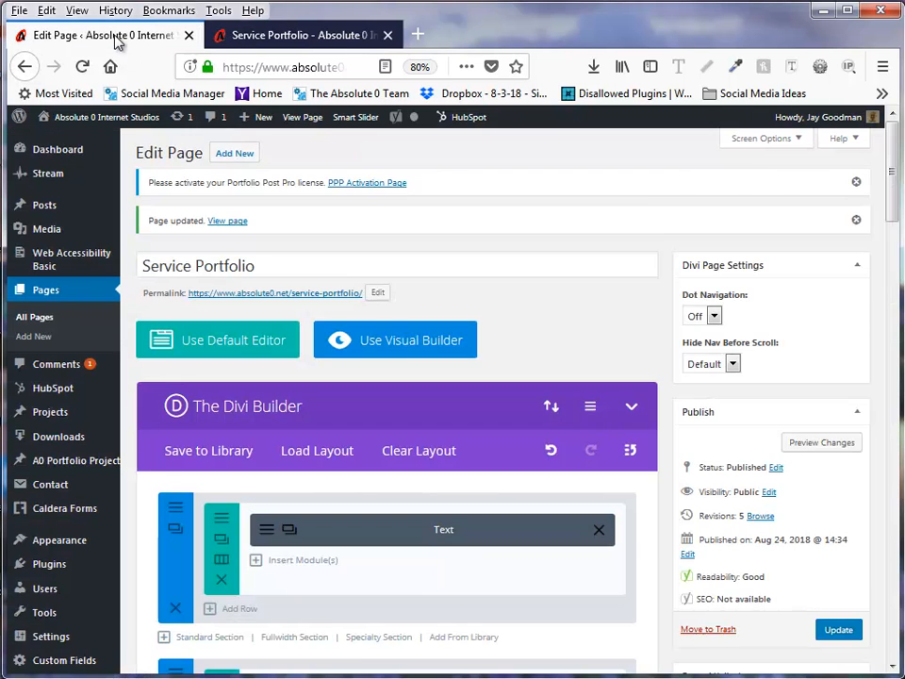
pyautogui.scroll(-5, 494, 408)
pyautogui.scroll(-2, 494, 409)
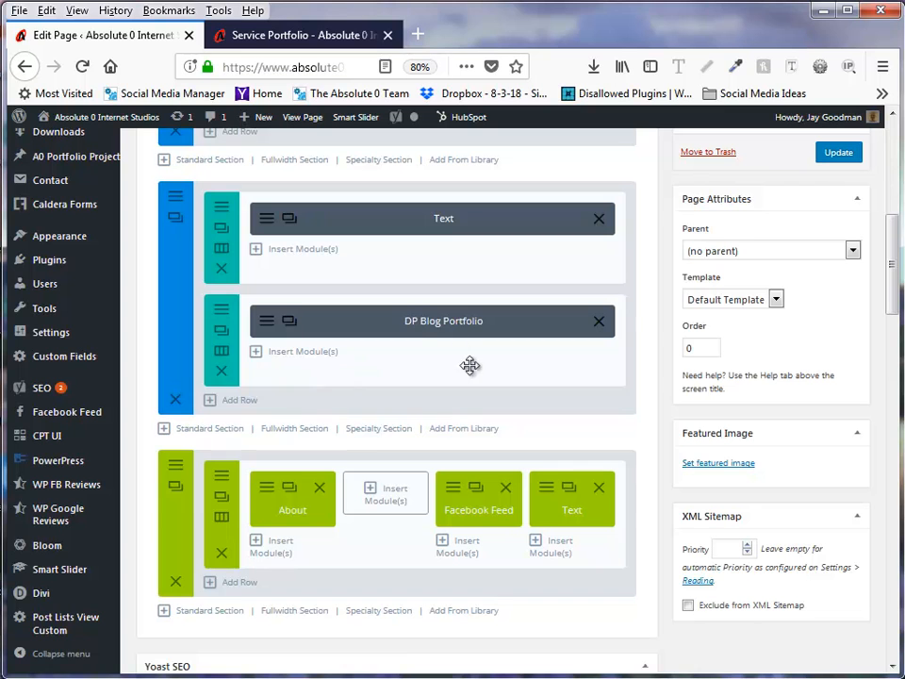
pyautogui.click(599, 321)
pyautogui.click(481, 329)
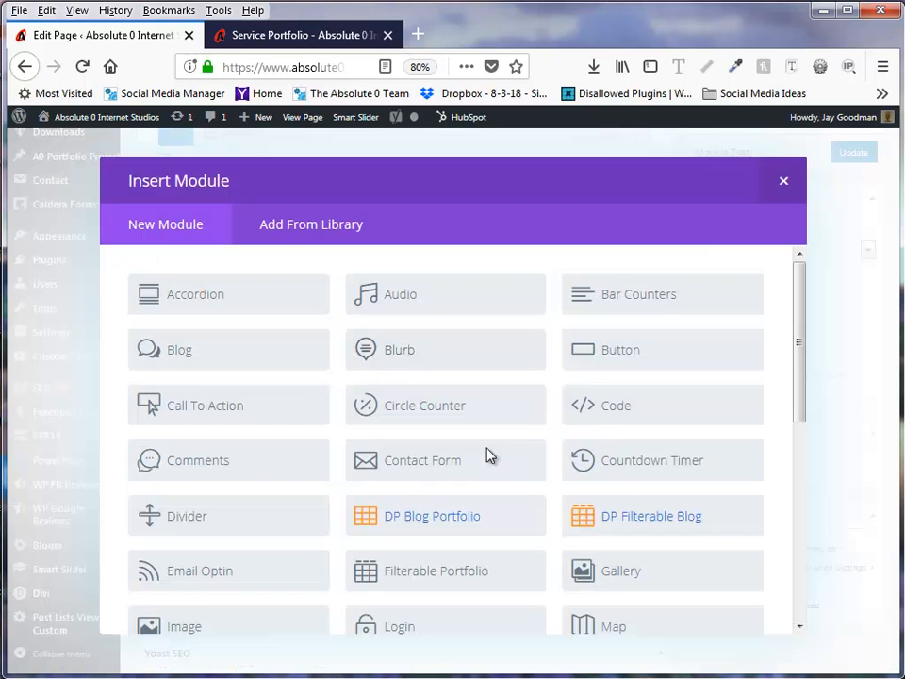
pyautogui.click(646, 521)
# Include the a0_portfolio_project categories Wordpress – CMS, Custom Development, Logo Design, Video Production and Audio Production in the DP Filterable Blog module.
pyautogui.scroll(-10, 406, 318)
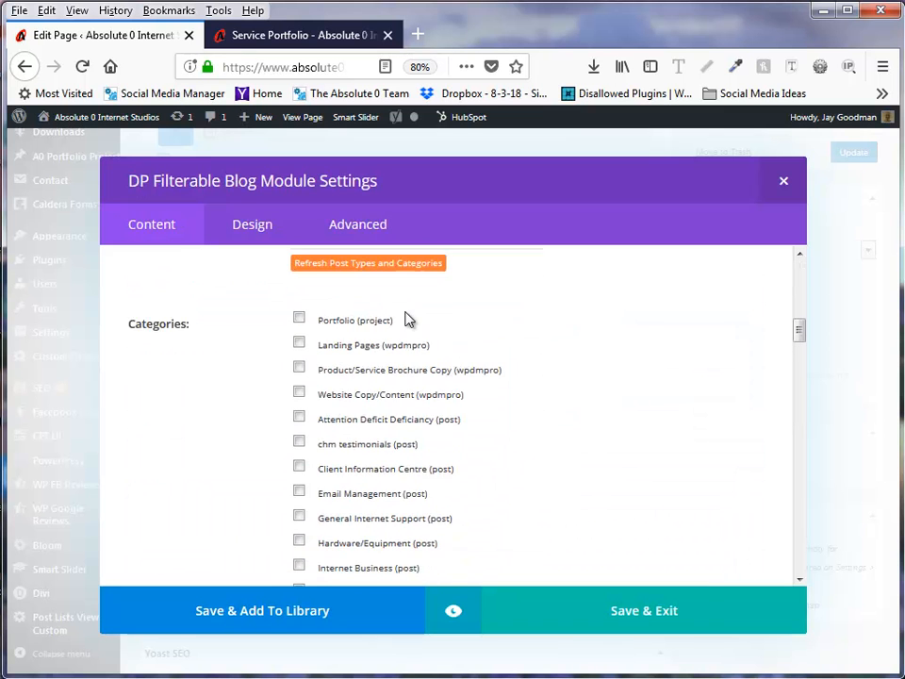
pyautogui.scroll(-6, 407, 319)
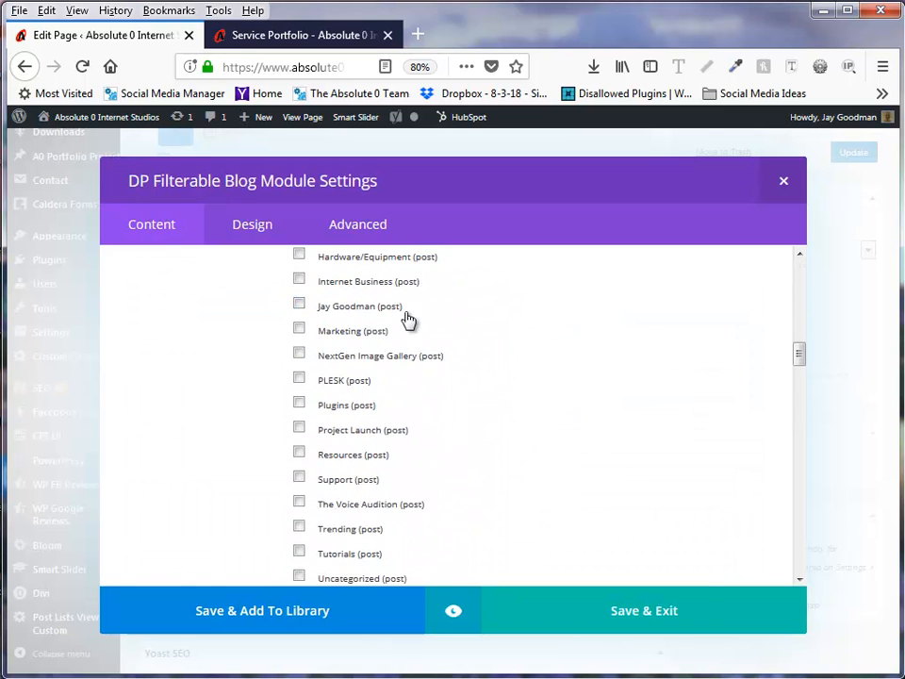
pyautogui.click(299, 462)
pyautogui.click(299, 412)
pyautogui.scroll(-1, 412, 385)
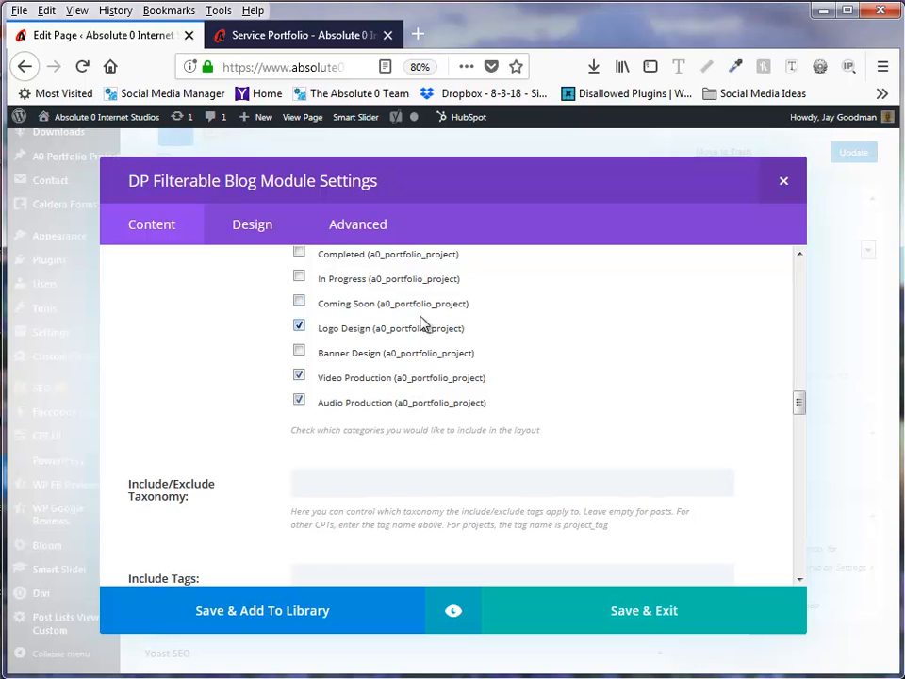
# Show custom fields in the DP Filterable Blog module, with location,industry as the field names and only a comma as the labels.
pyautogui.scroll(-8, 470, 448)
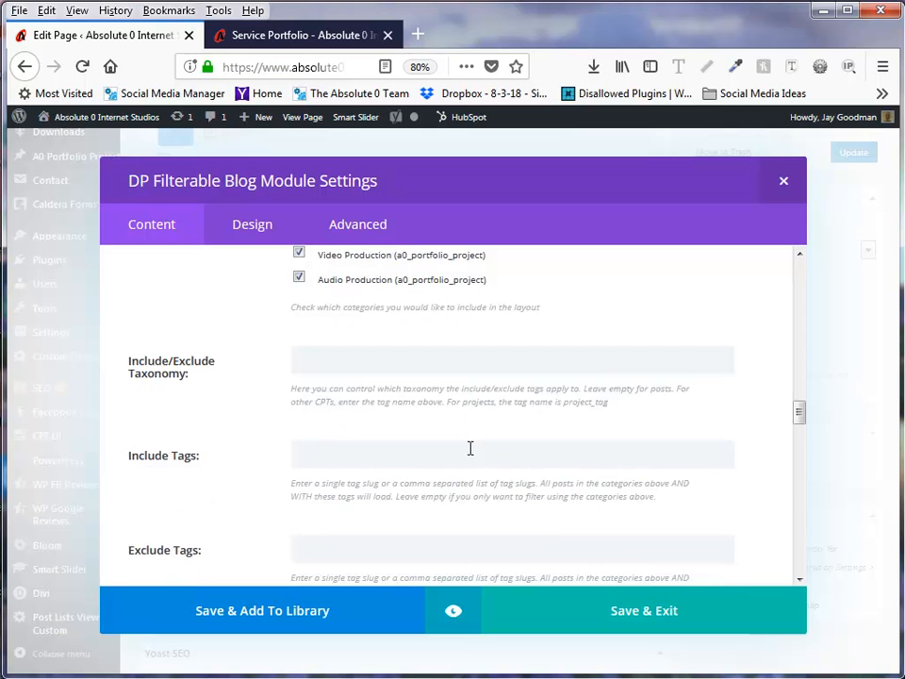
pyautogui.click(330, 489)
pyautogui.scroll(-2, 364, 479)
pyautogui.click(327, 403)
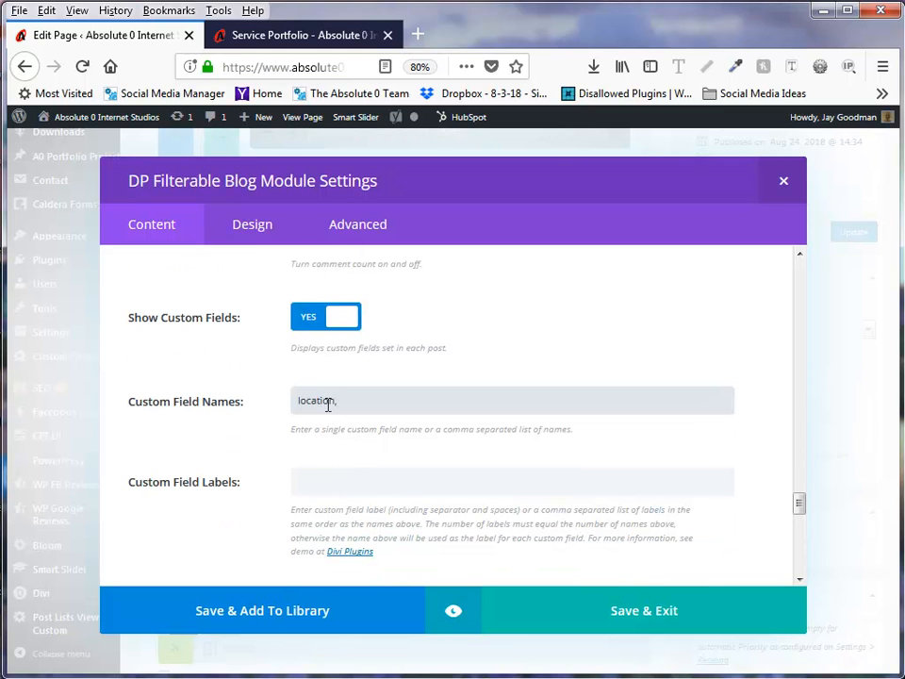
pyautogui.write('location,industry')
pyautogui.press('Tab')
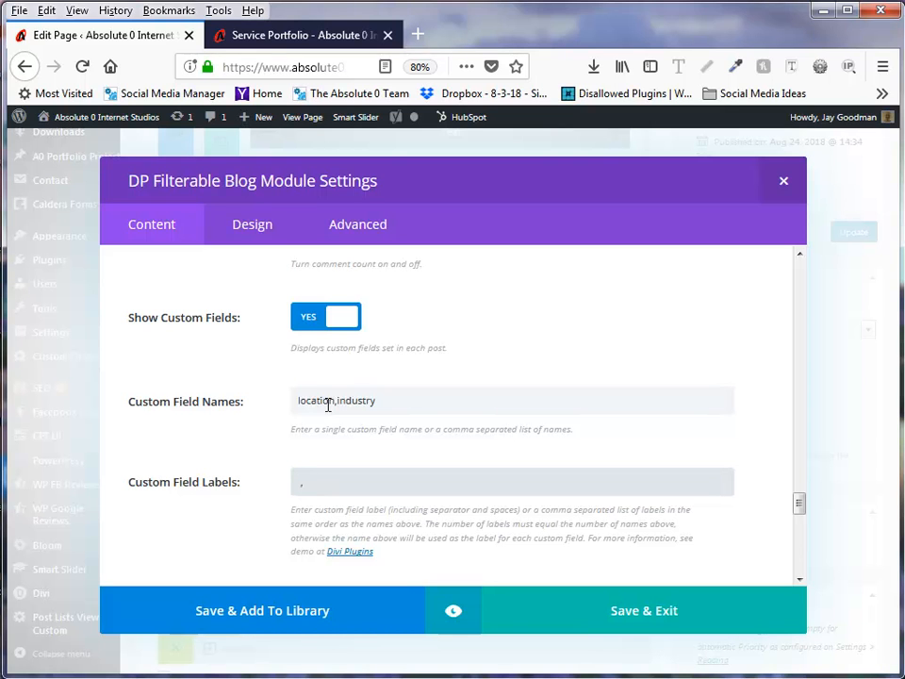
# Preview the DP Filterable Blog module and filter the projects by Wordpress – CMS.
pyautogui.click(453, 613)
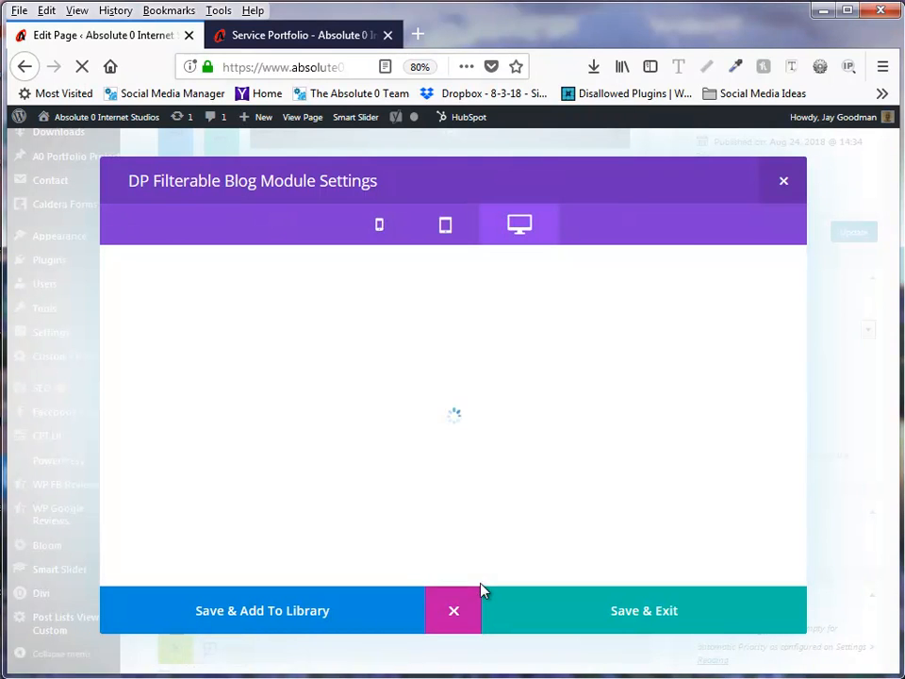
pyautogui.scroll(3, 798, 366)
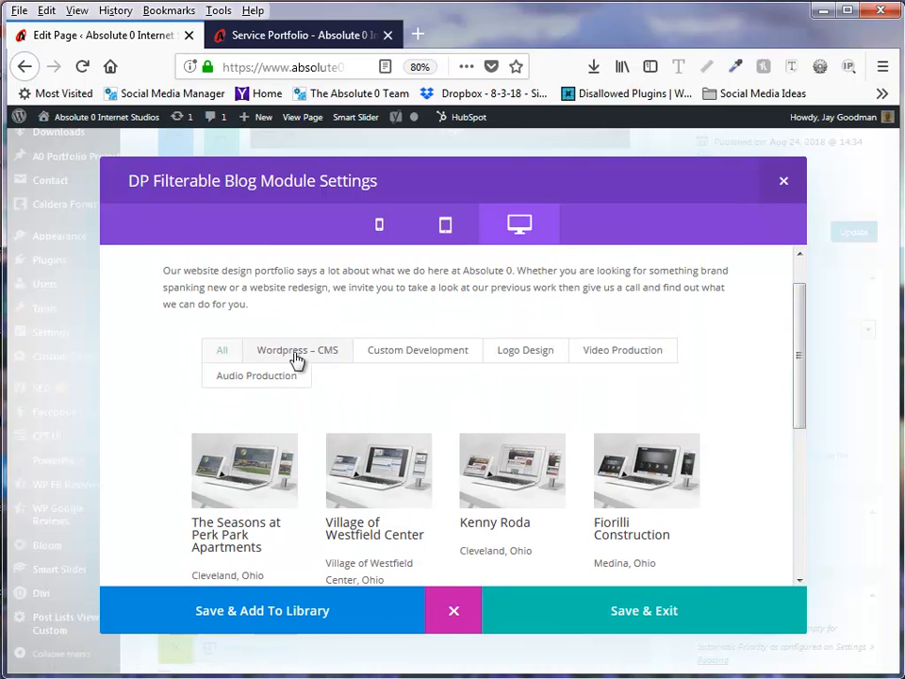
pyautogui.click(302, 354)
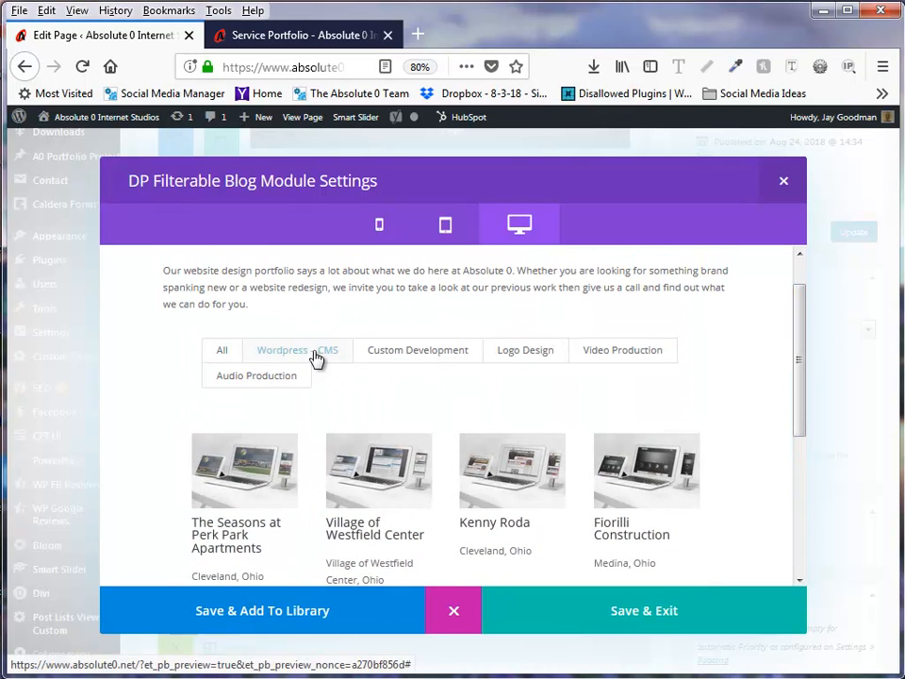
# Filter the previewed projects by Custom Development and return the filter to All.
pyautogui.click(413, 356)
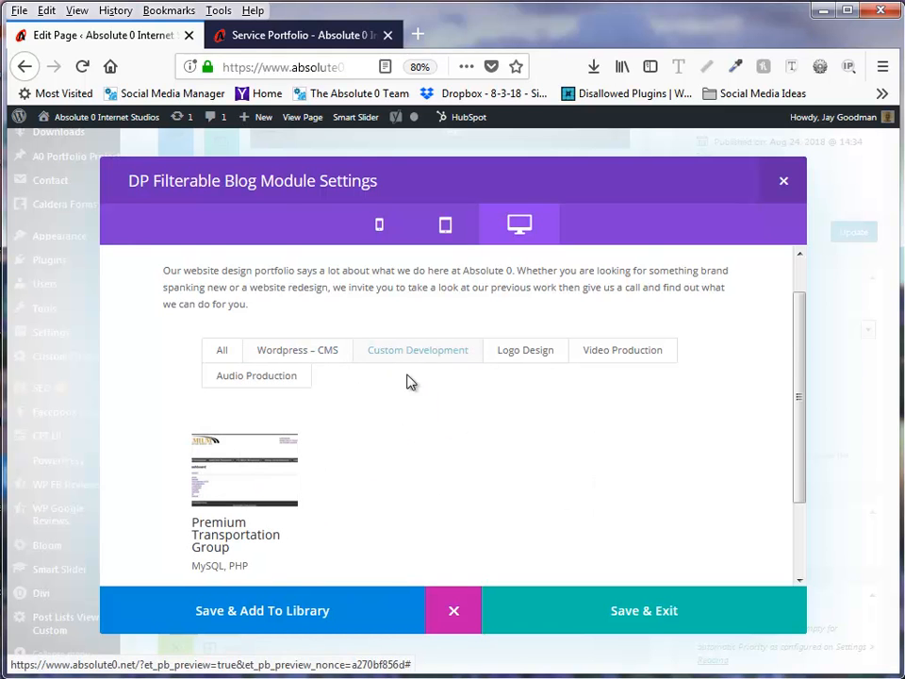
pyautogui.click(222, 356)
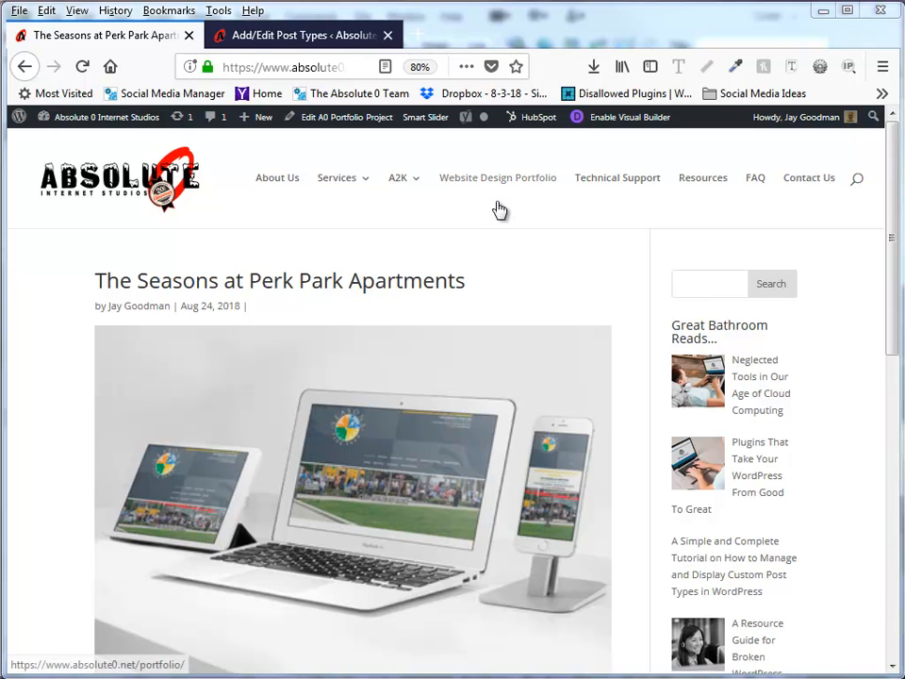
# Enable the Divi Builder for the A0 Portfolio Project post type in the Divi Theme Options and save the changes.
pyautogui.click(114, 124)
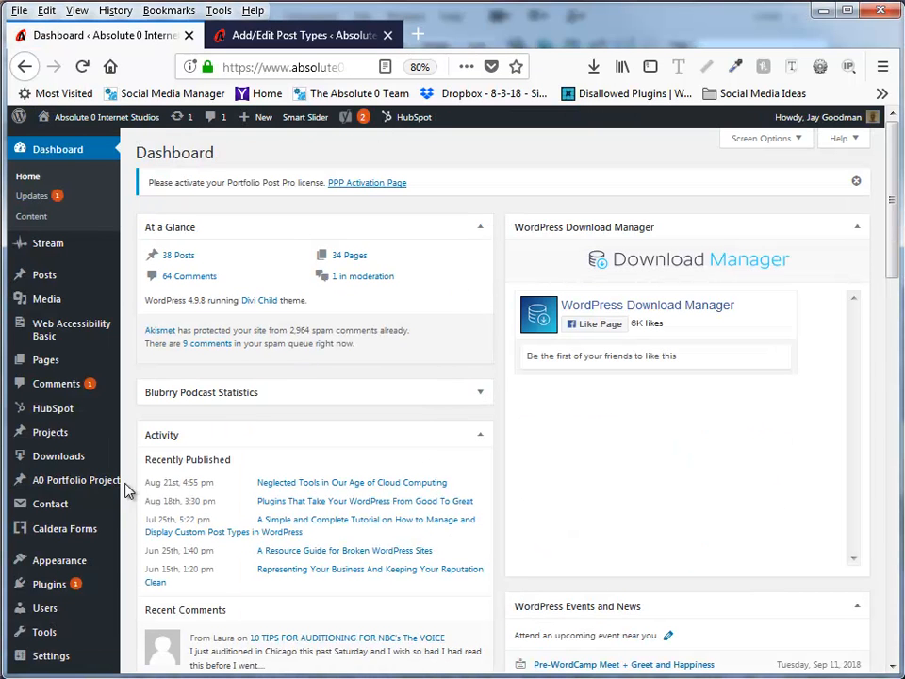
pyautogui.moveTo(92, 489)
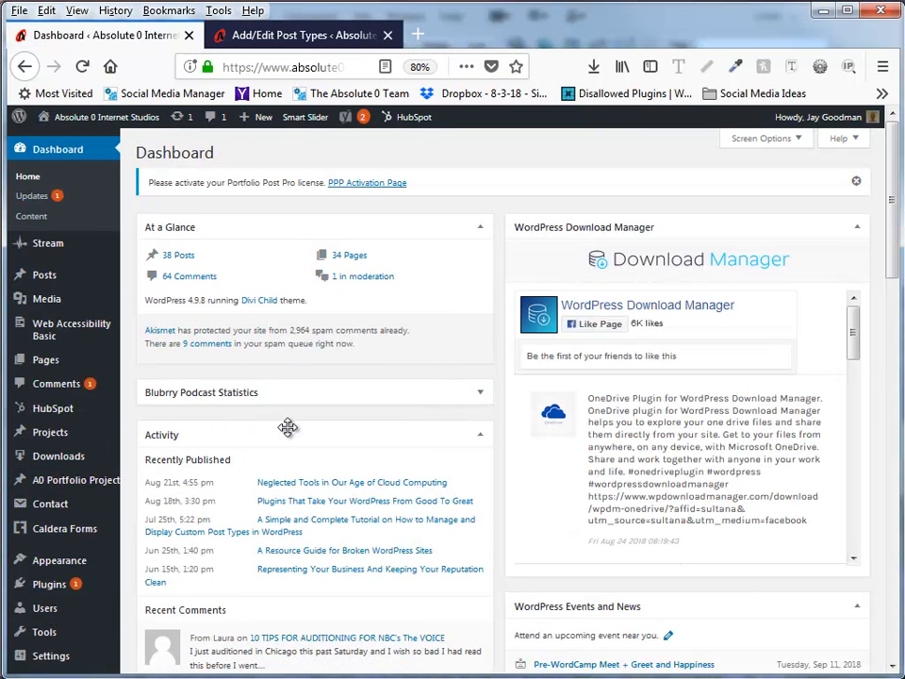
pyautogui.scroll(-3, 56, 559)
pyautogui.scroll(-1, 56, 560)
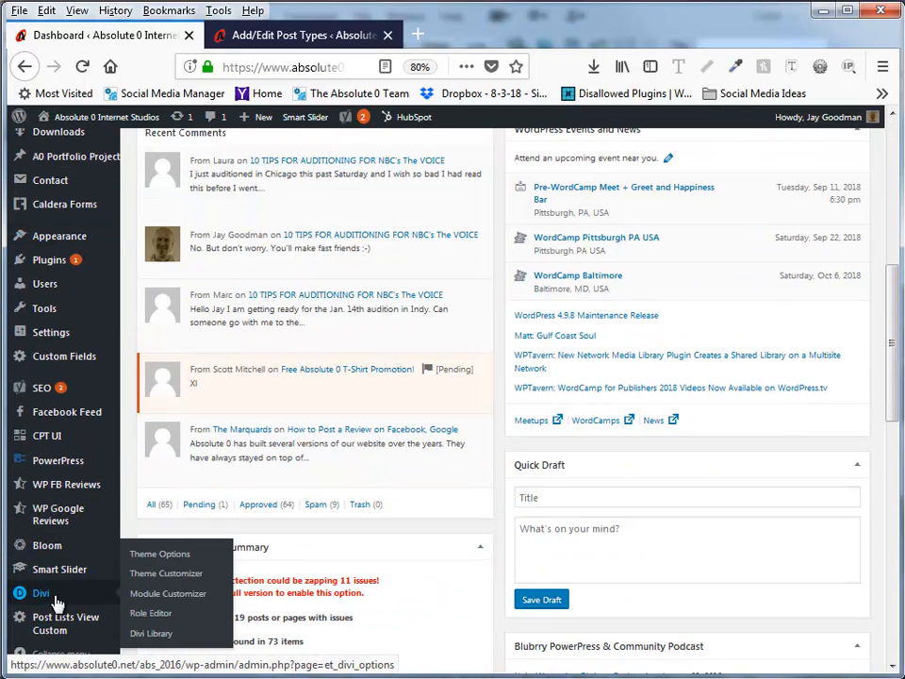
pyautogui.click(153, 557)
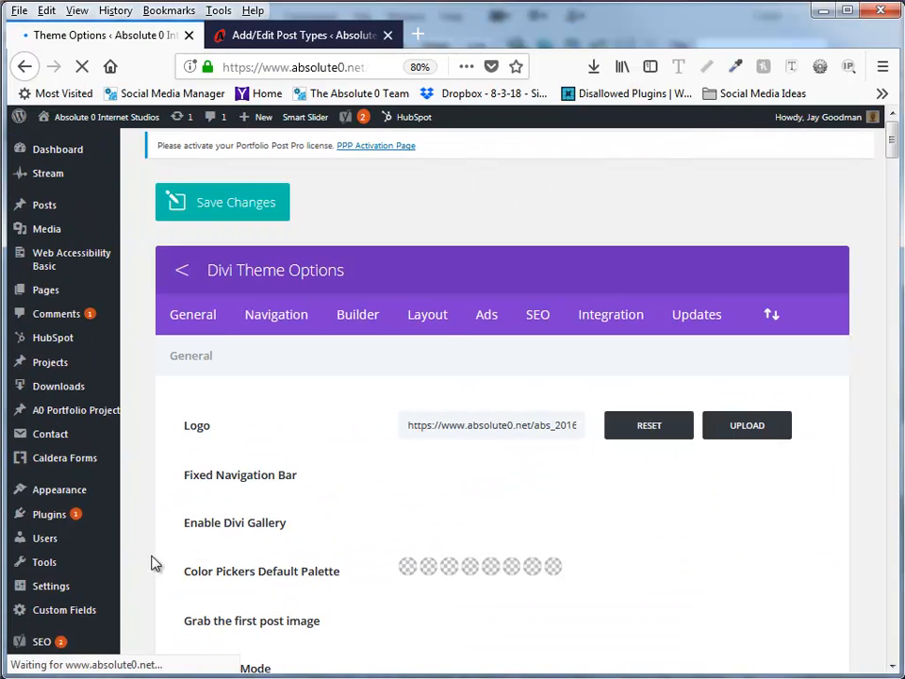
pyautogui.click(357, 321)
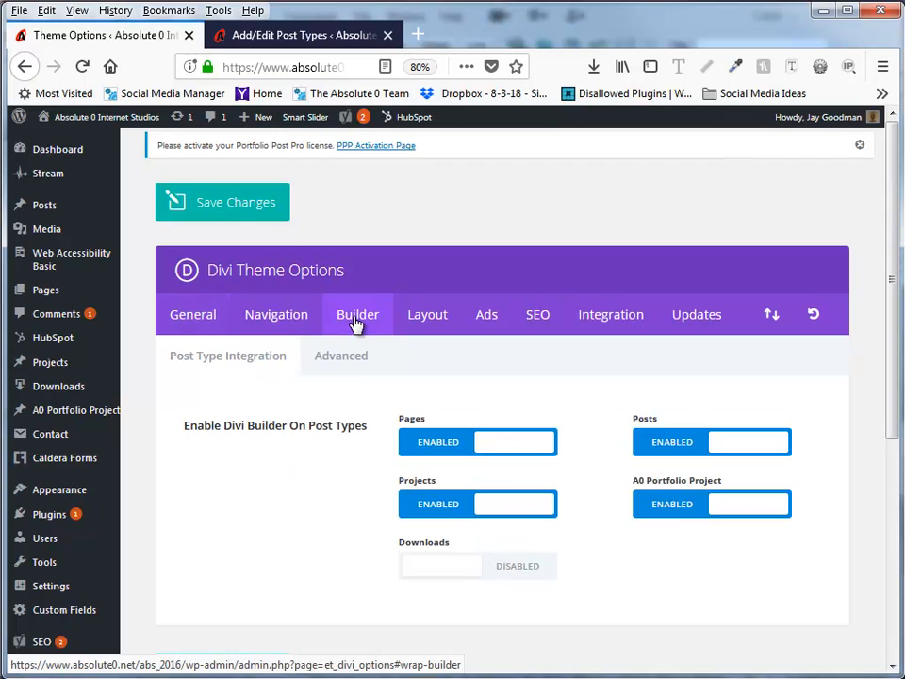
pyautogui.click(683, 510)
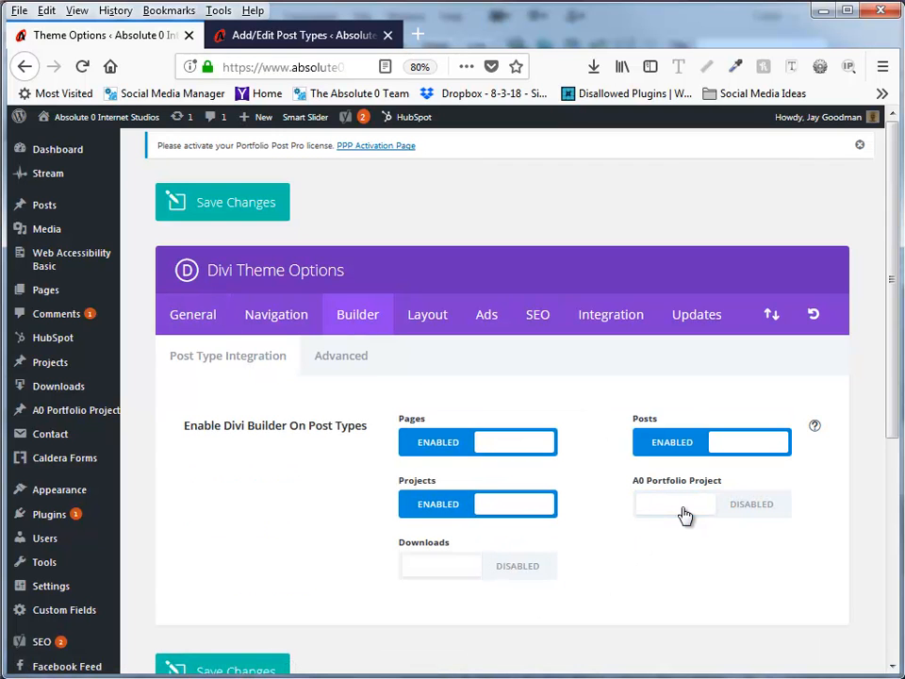
pyautogui.click(741, 512)
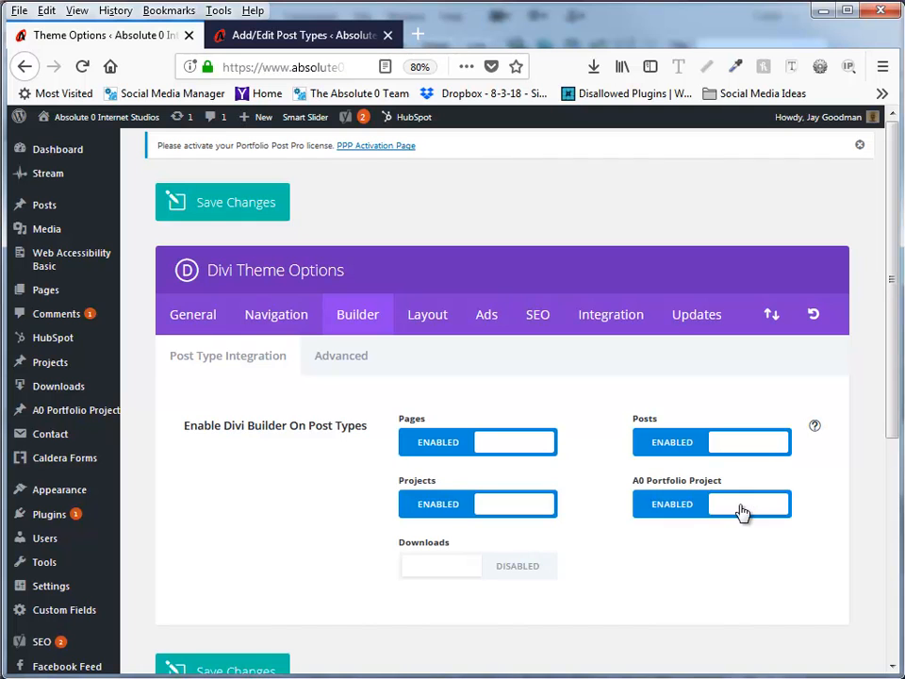
pyautogui.click(262, 670)
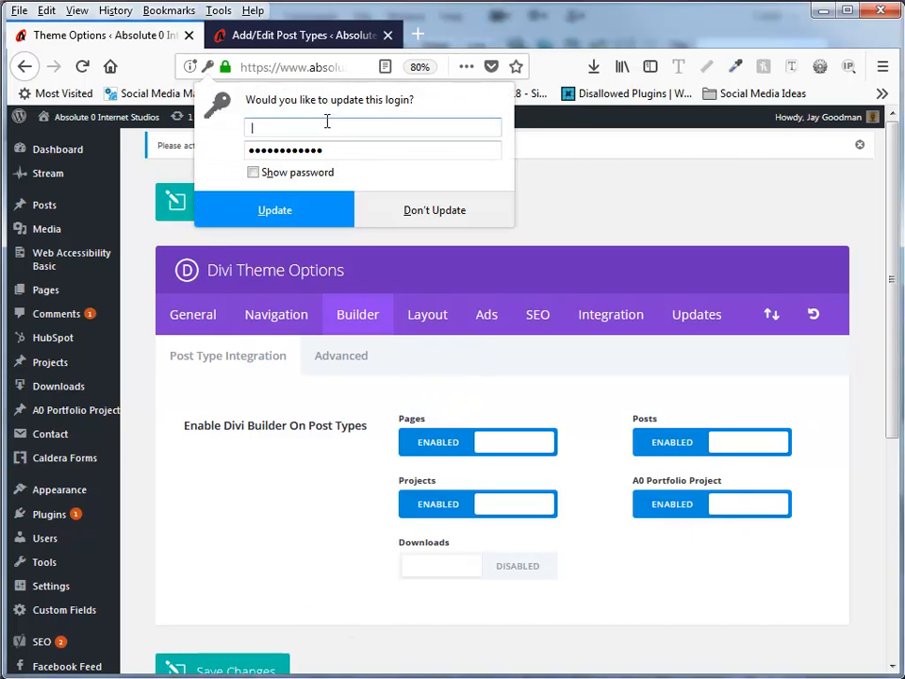
pyautogui.click(316, 68)
# Open the A0 portfolio project The Seasons at Perk Park Apartments for editing and view its published page.
pyautogui.click(81, 412)
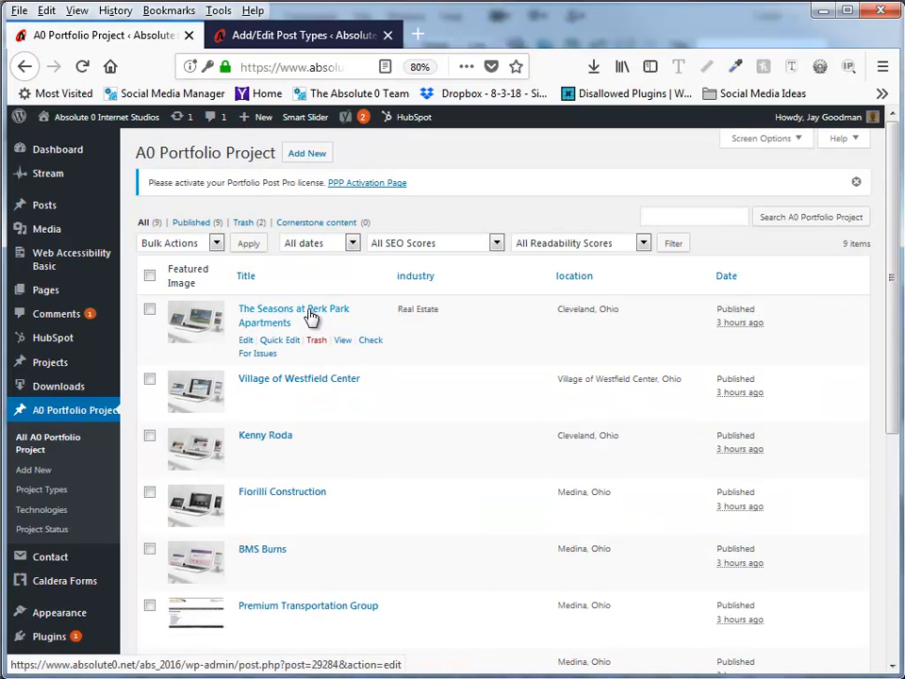
pyautogui.click(311, 319)
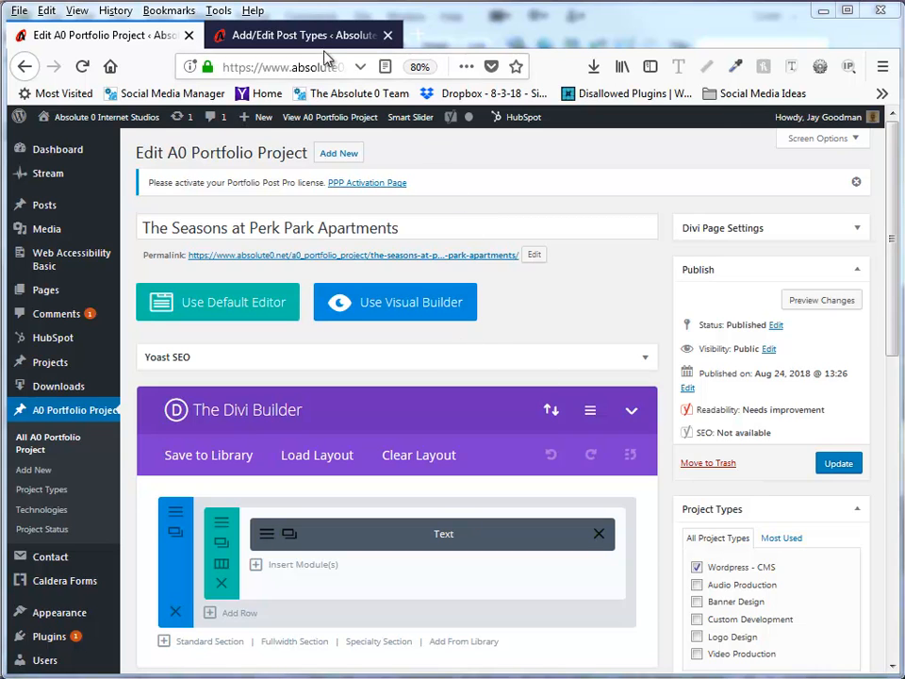
pyautogui.click(341, 118)
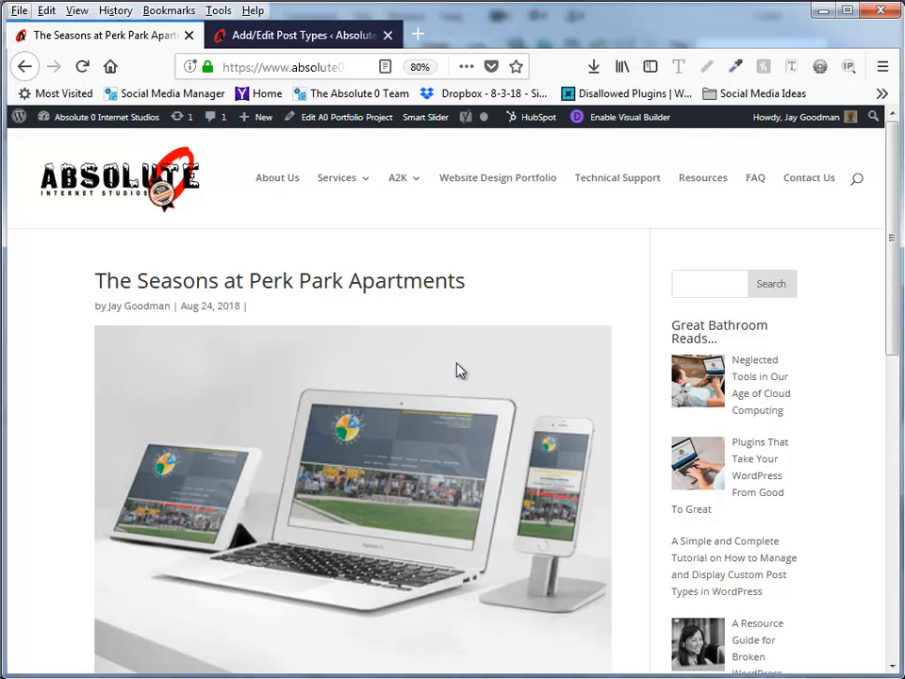
# Switch to Dreamweaver and rename the Divi-child file single-a0_portfolio_projects.php as single-a0_portfolio_project.php.
pyautogui.hotkey('alt', 'Tab')
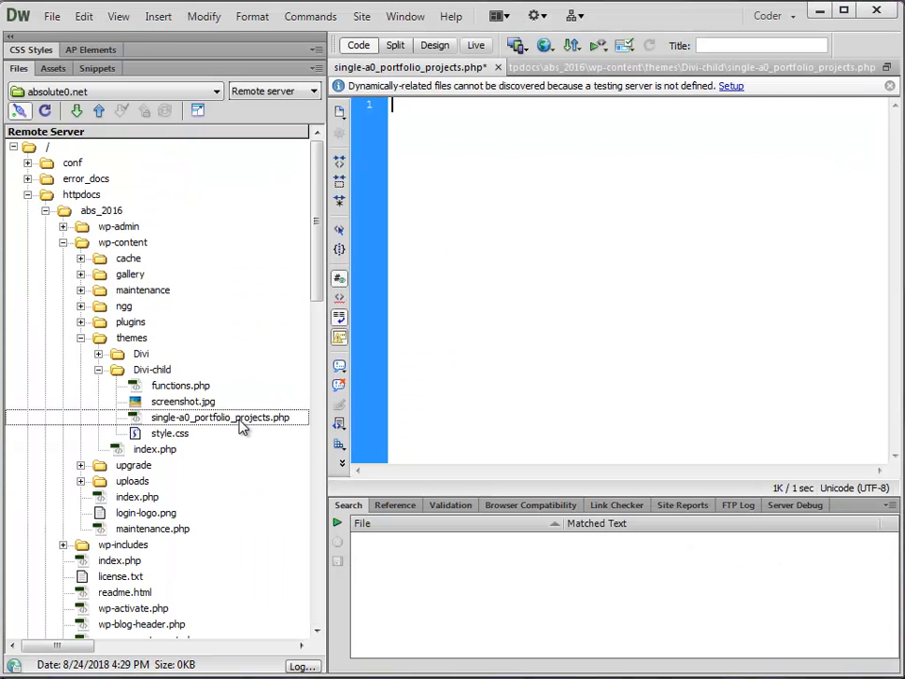
pyautogui.click(240, 420)
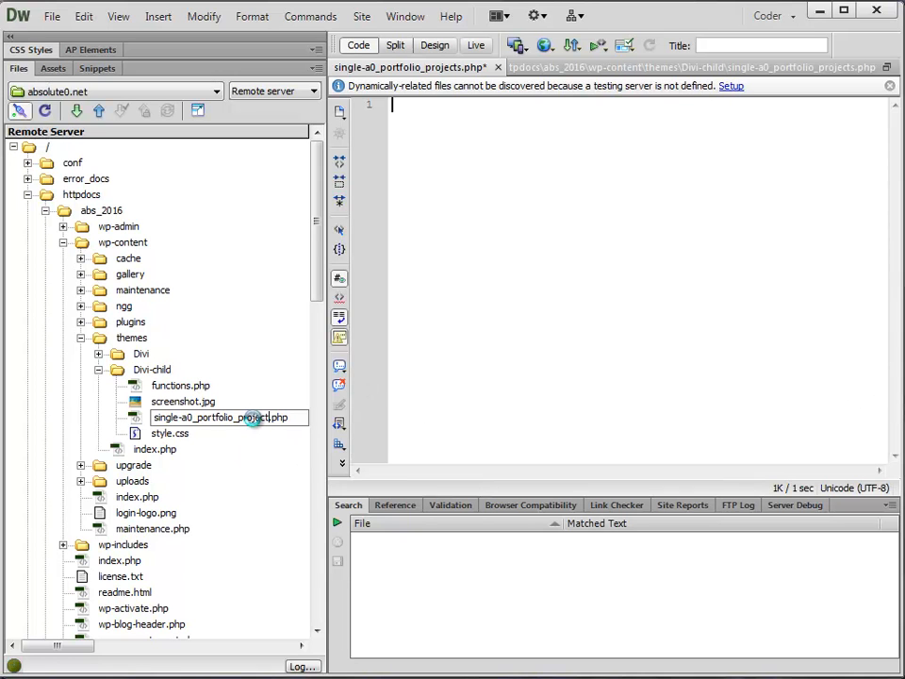
pyautogui.press('Return')
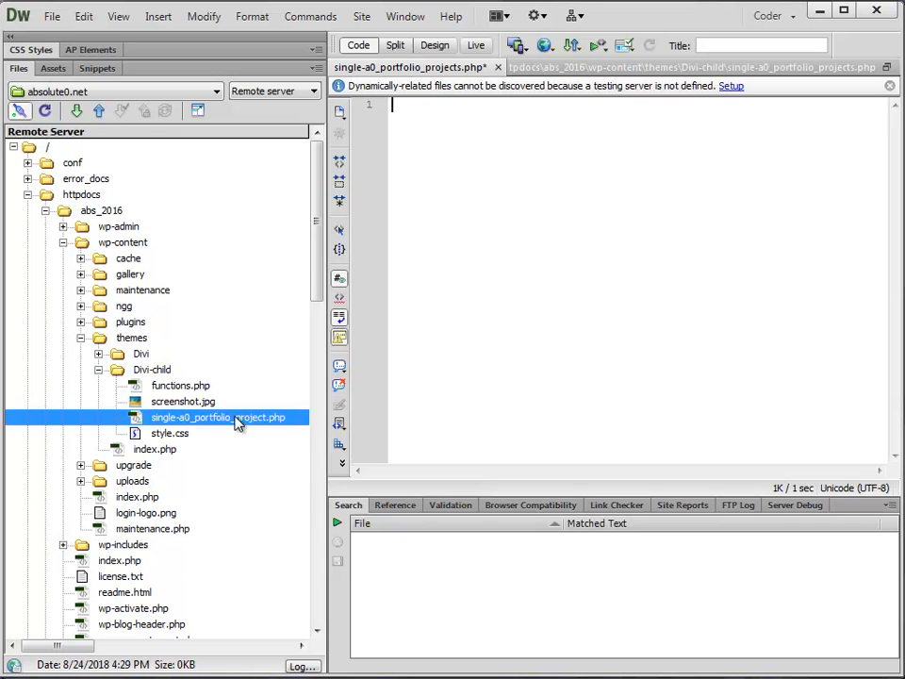
# Paste the copied template code into the open, empty single-a0_portfolio_projects.php document and save it.
pyautogui.click(531, 348)
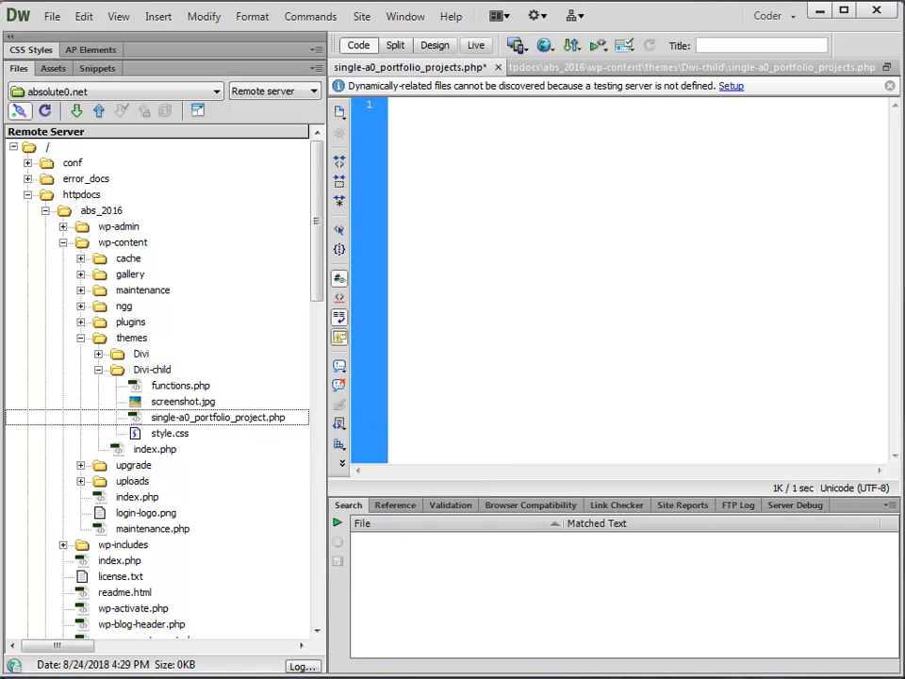
pyautogui.click(476, 239)
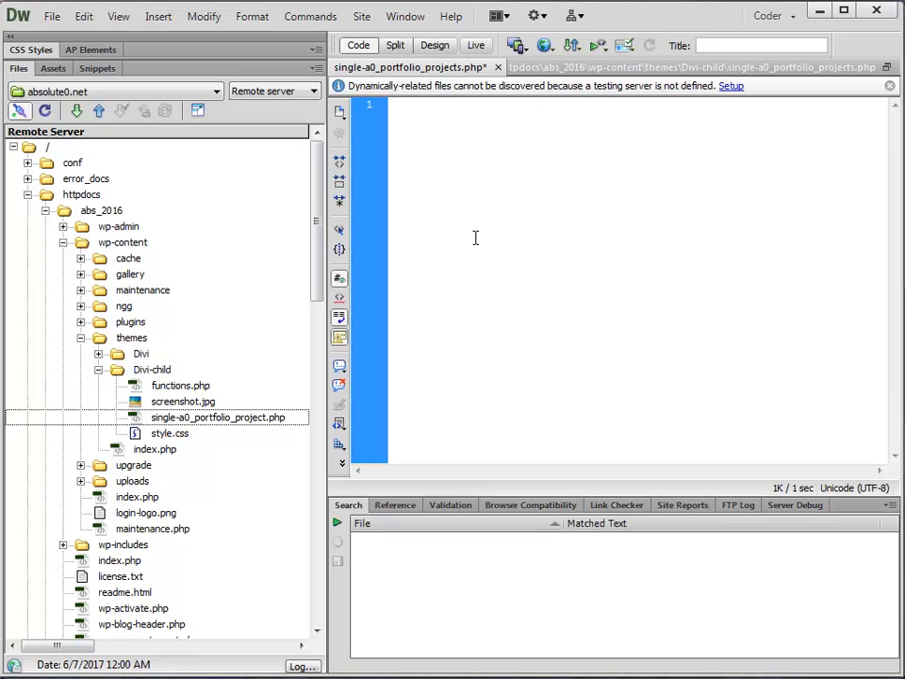
pyautogui.hotkey('ctrl', 'v')
pyautogui.click(631, 380)
pyautogui.scroll(1, 632, 378)
pyautogui.hotkey('ctrl', 's')
# Switch to Firefox and reload The Seasons at Perk Park Apartments page to check its layout with the new template.
pyautogui.hotkey('alt', 'Tab')
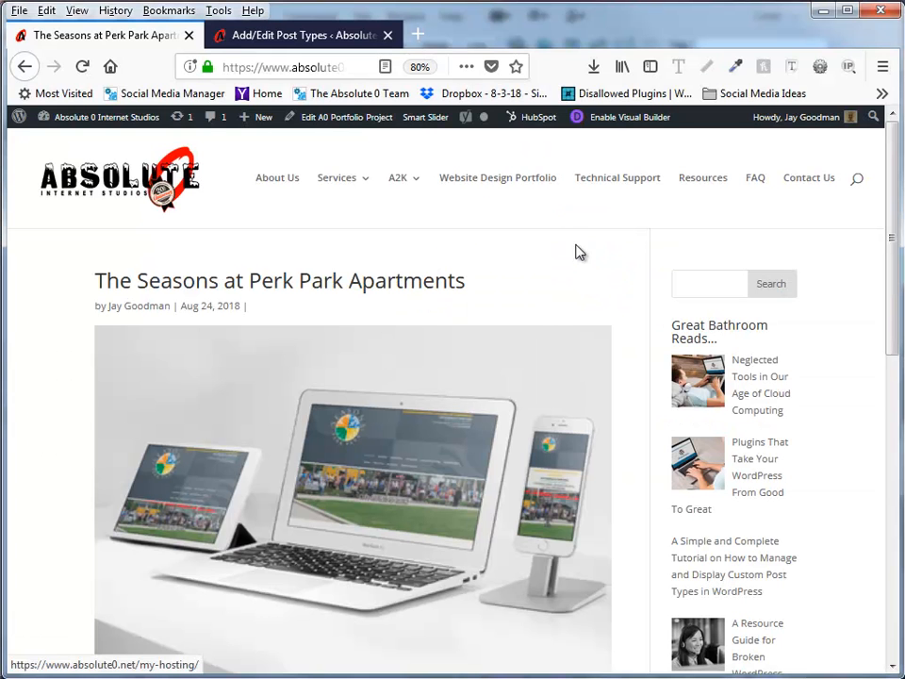
pyautogui.click(81, 68)
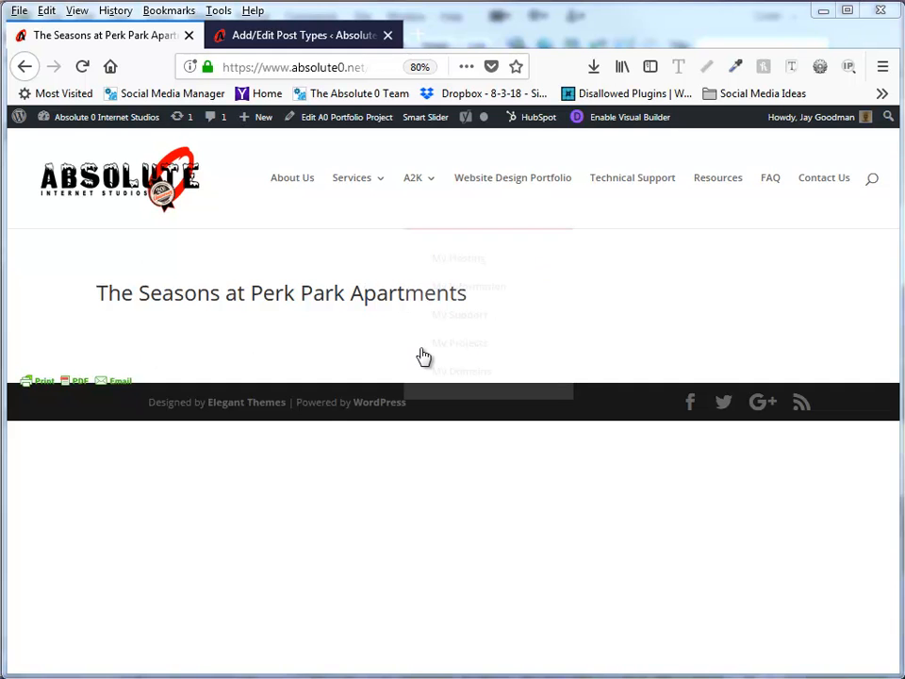
pyautogui.moveTo(423, 356)
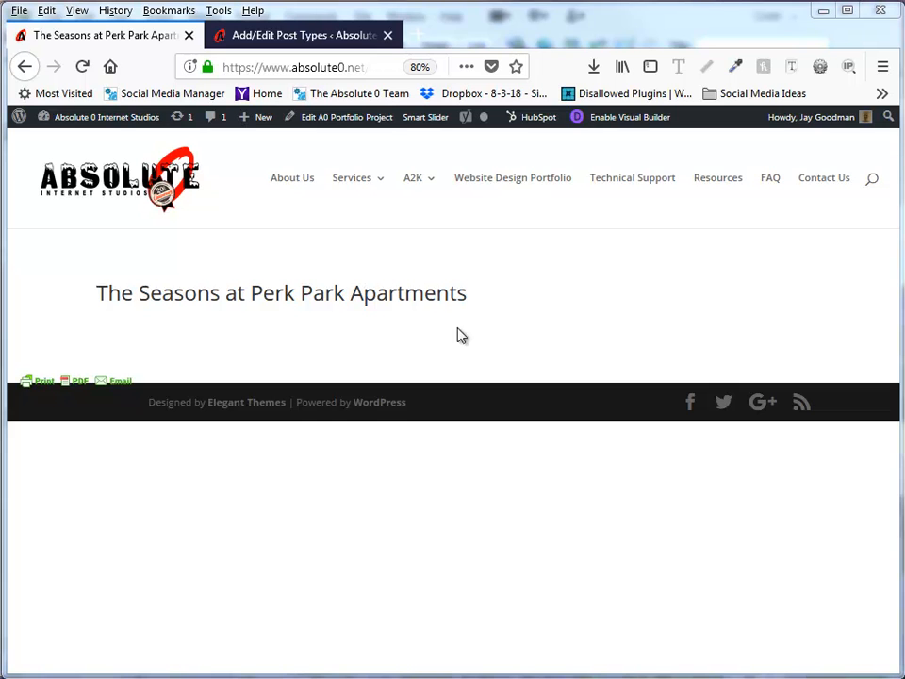
# Edit The Seasons at Perk Park Apartments project and add a row with two 1/2 columns below the Text module.
pyautogui.click(348, 122)
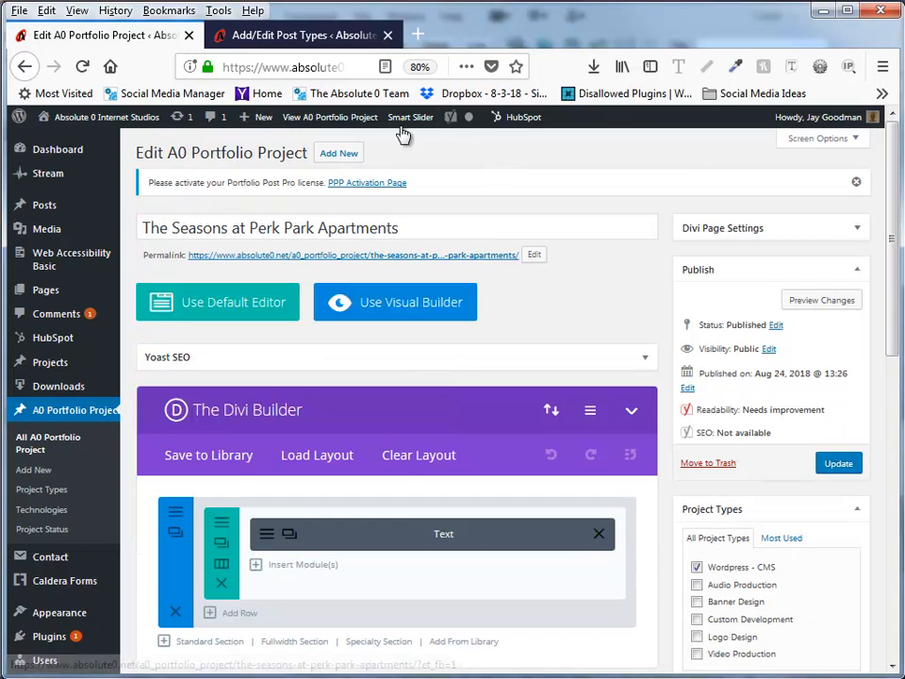
pyautogui.scroll(-3, 482, 256)
pyautogui.scroll(-1, 481, 257)
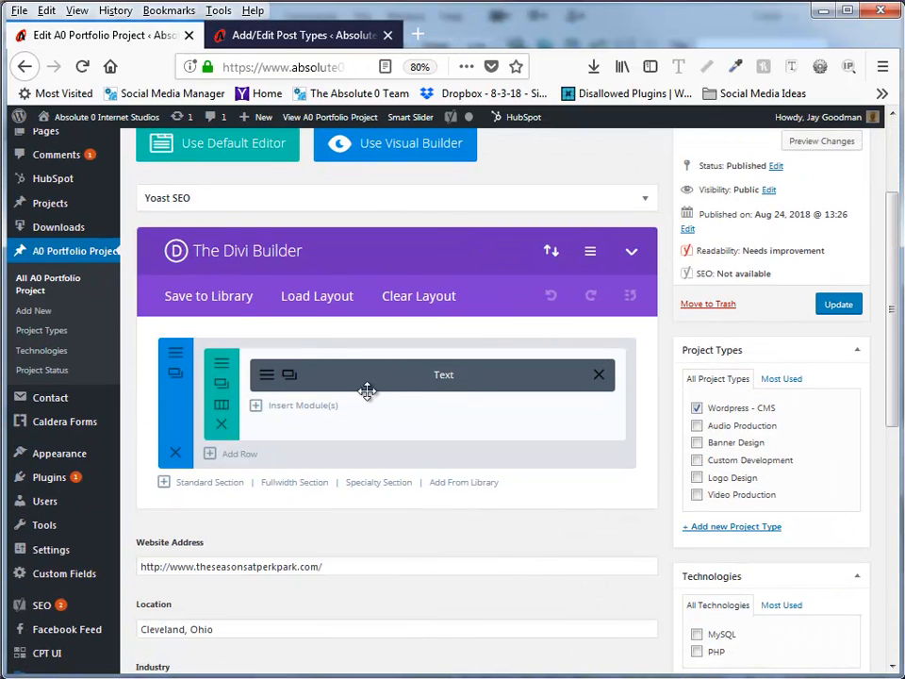
pyautogui.click(247, 453)
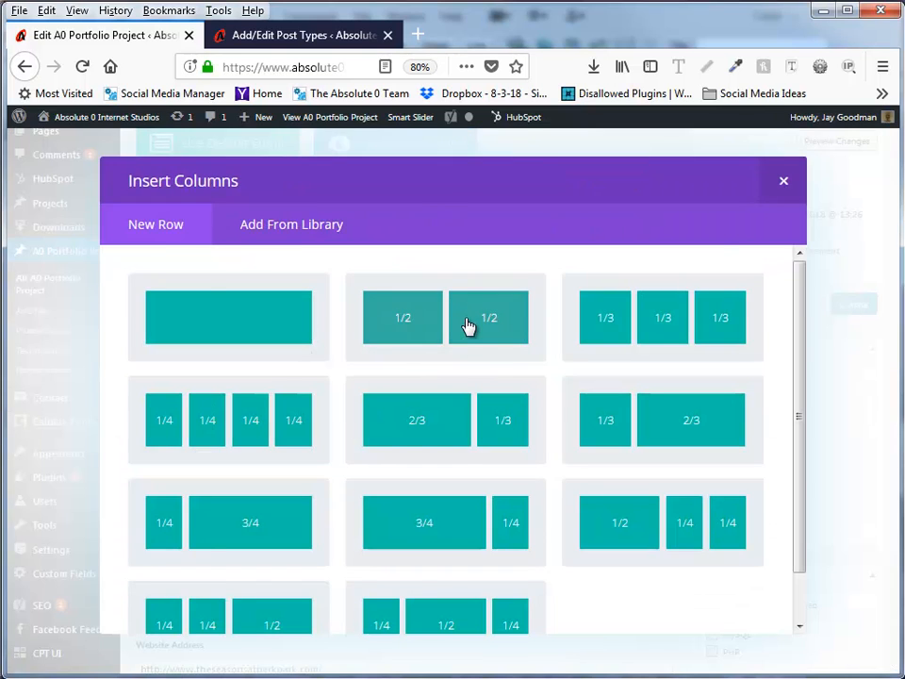
pyautogui.click(469, 327)
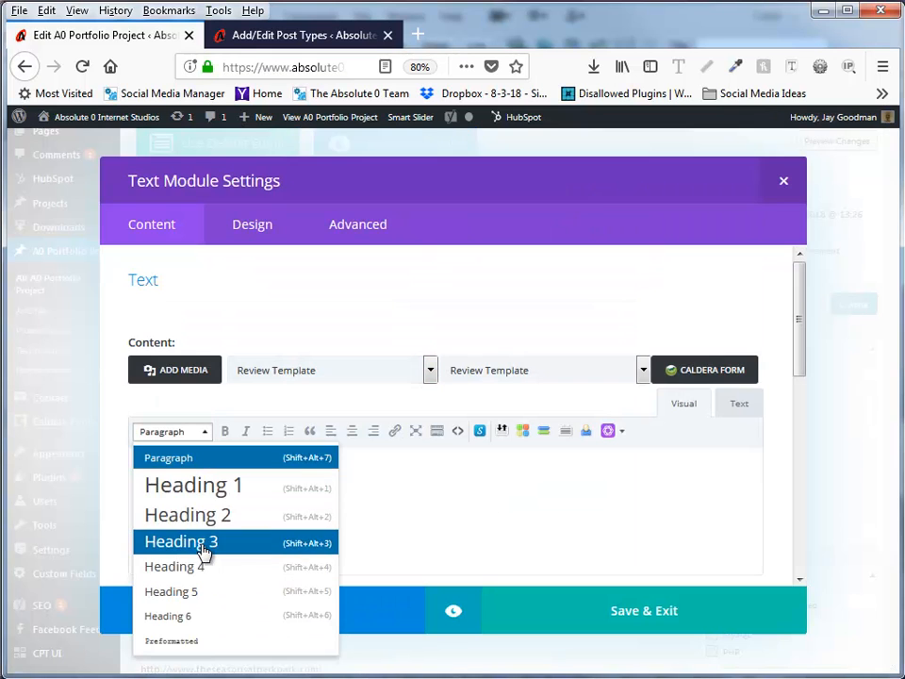
# Enter The Season at Perk Park as a Heading 1 in the existing Text module and save the module.
pyautogui.click(183, 483)
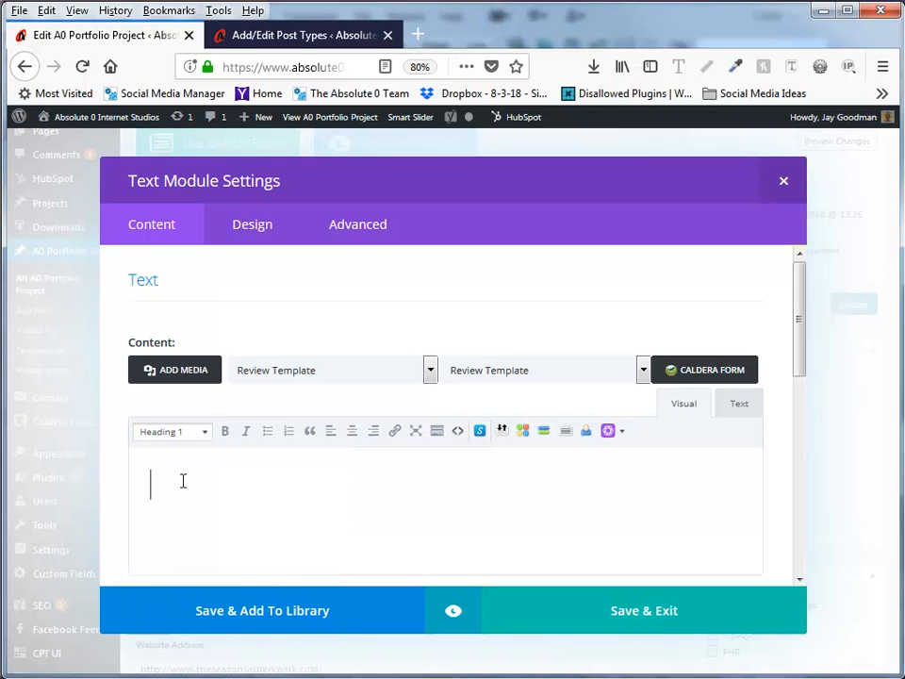
pyautogui.write('The Season at Perk Park')
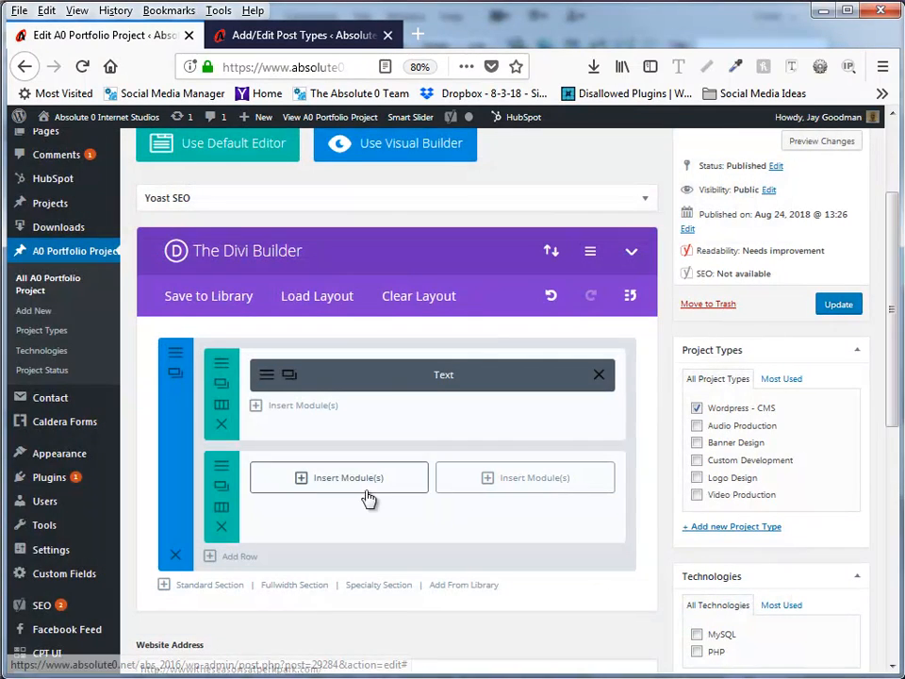
# Insert an Image module in the first column of the two-column row.
pyautogui.click(346, 486)
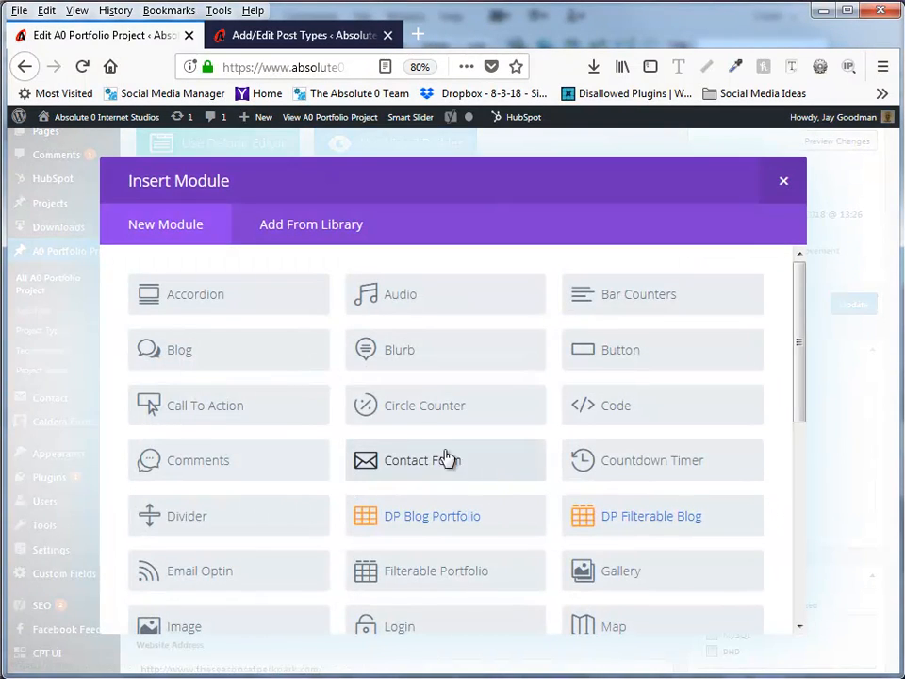
pyautogui.scroll(-3, 382, 472)
pyautogui.scroll(-1, 382, 471)
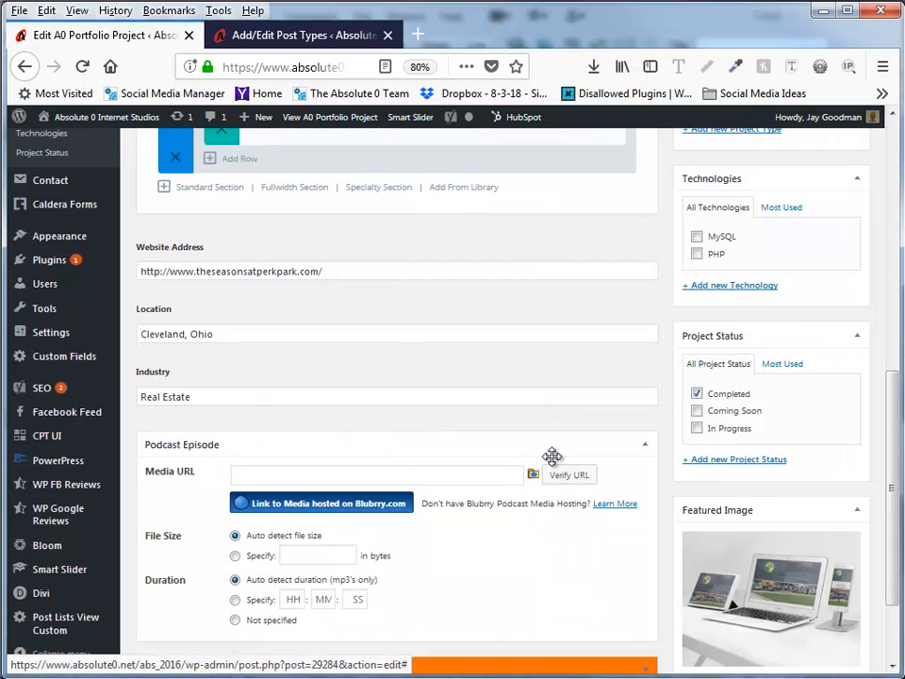
pyautogui.scroll(2, 411, 468)
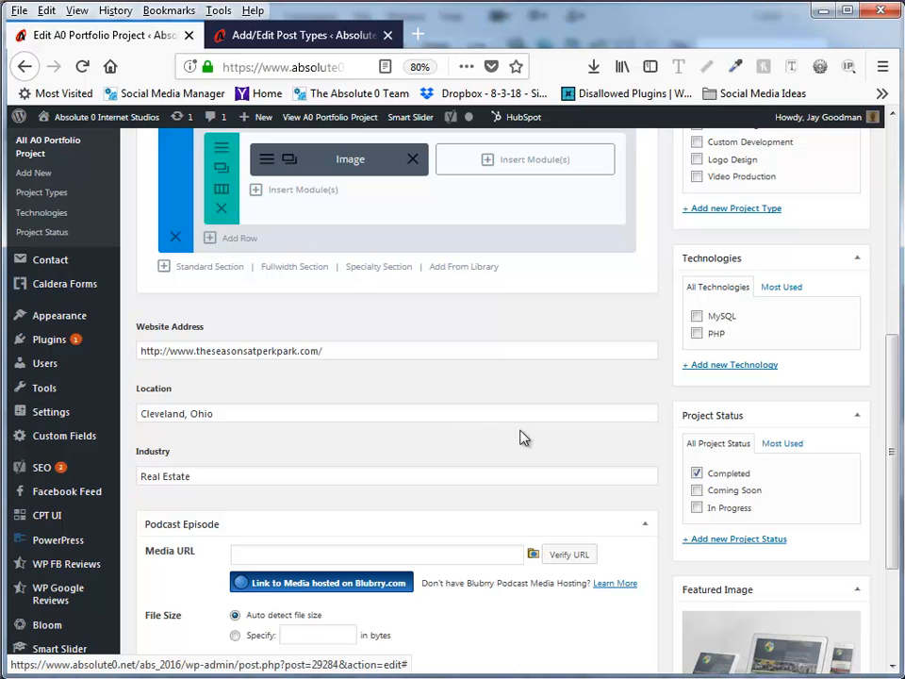
pyautogui.scroll(3, 522, 436)
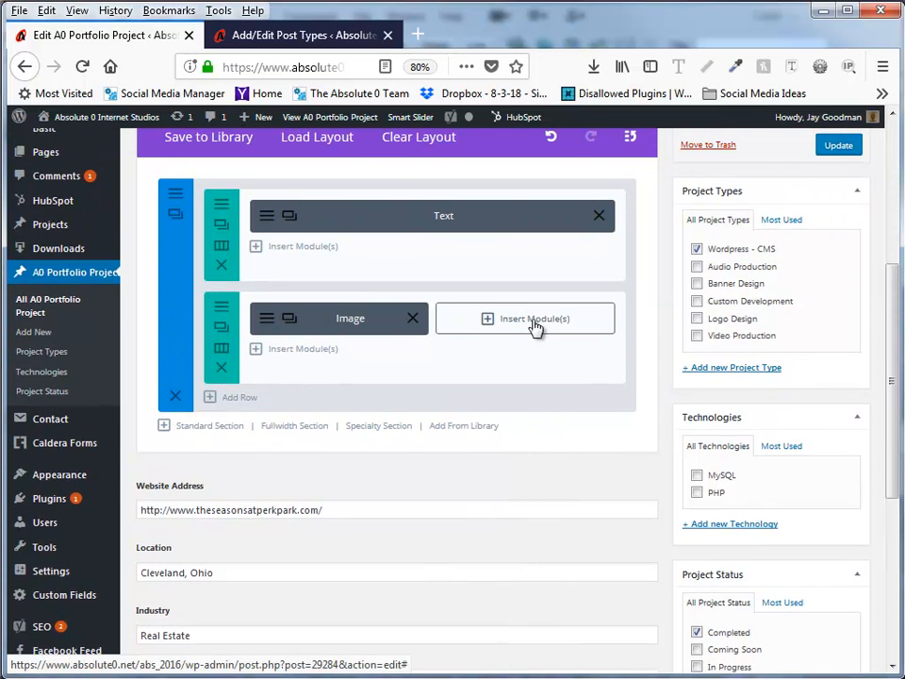
pyautogui.click(535, 326)
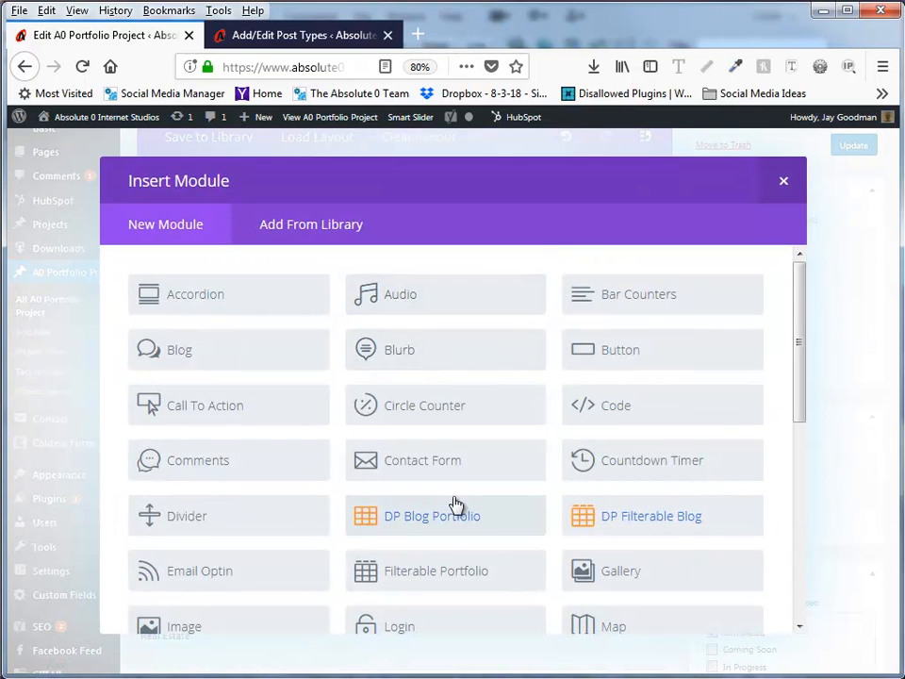
pyautogui.scroll(-5, 455, 506)
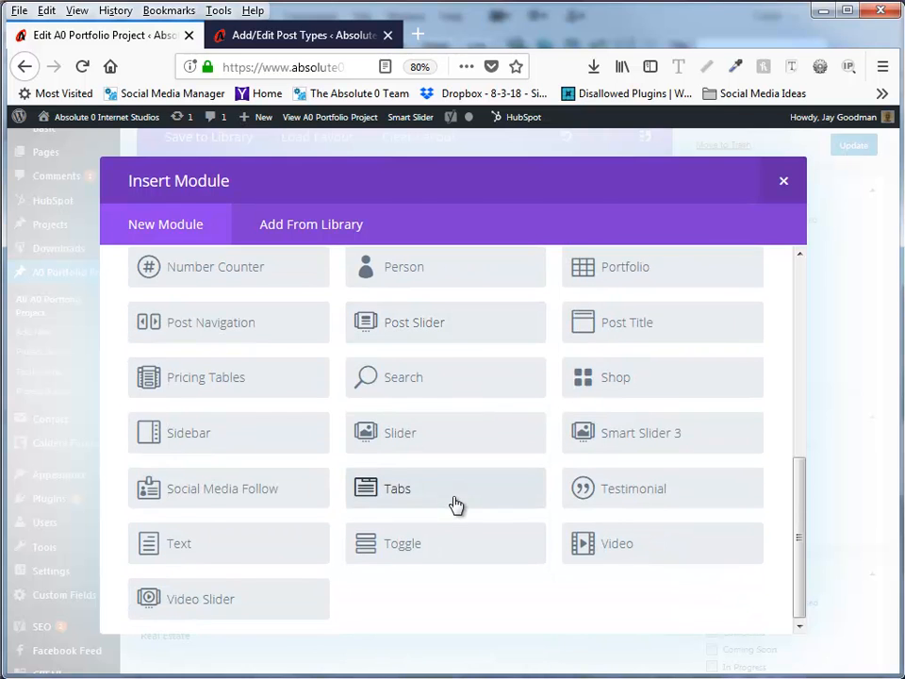
pyautogui.click(184, 549)
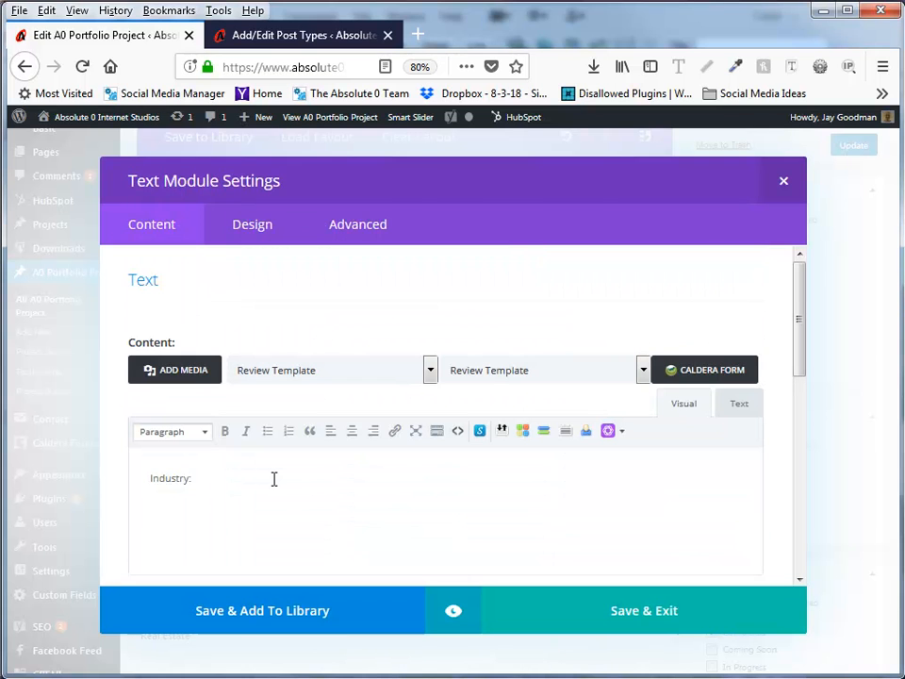
pyautogui.write(':')
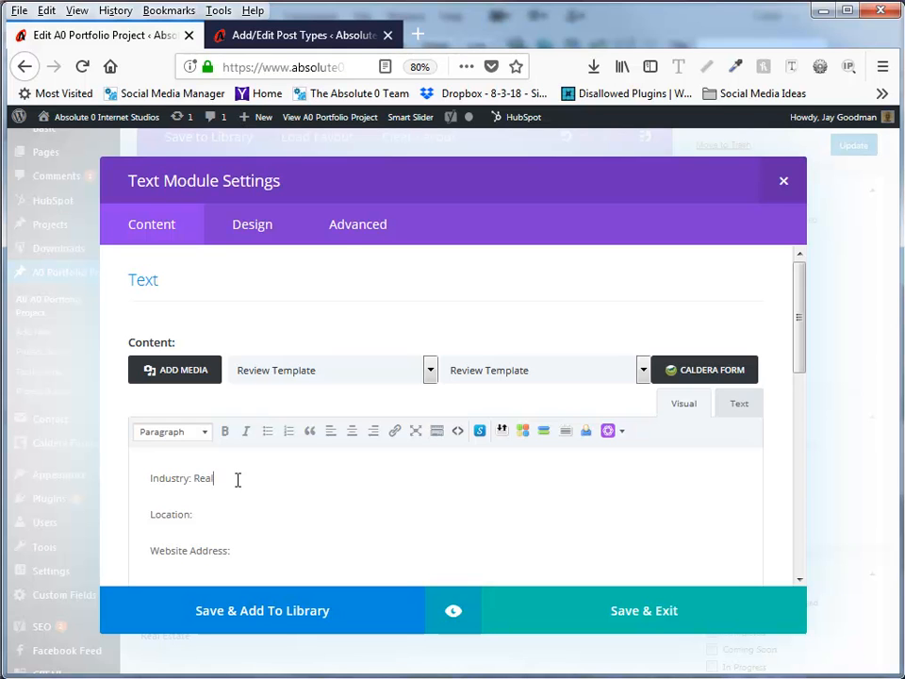
pyautogui.press('BackSpace')
pyautogui.press('BackSpace')
pyautogui.write('tate')
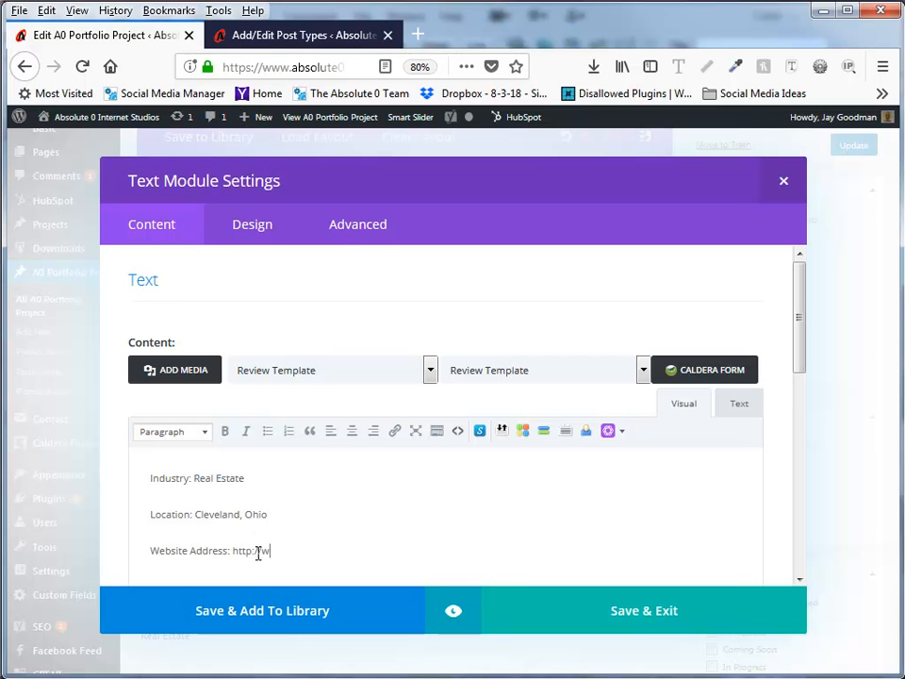
pyautogui.write('seasonsatperk')
# Make the Industry, Location and Website Address labels bold and save the Text module.
pyautogui.doubleClick(178, 483)
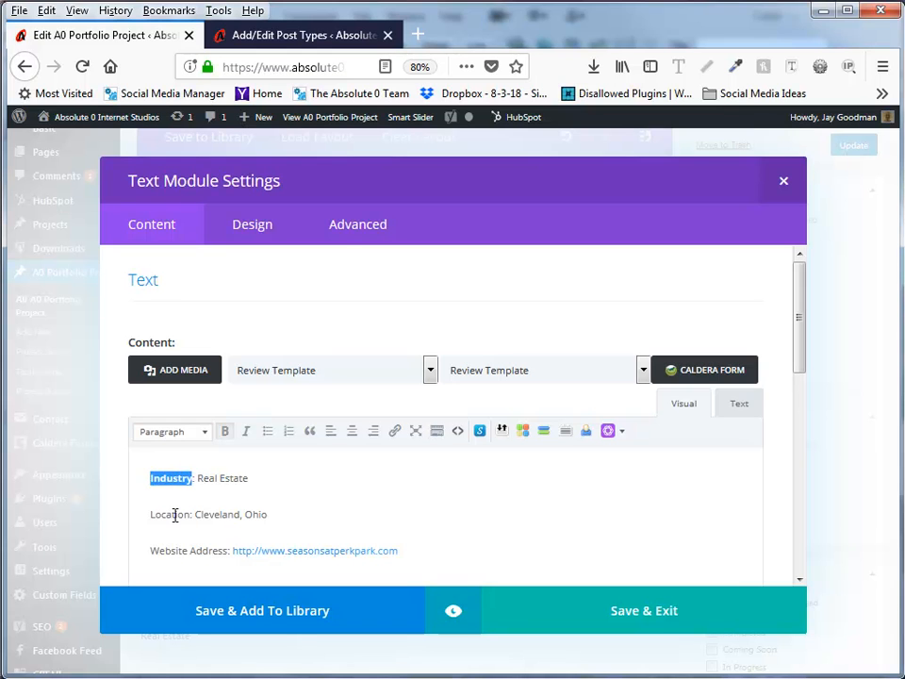
pyautogui.hotkey('ctrl', 'b')
pyautogui.doubleClick(175, 514)
pyautogui.hotkey('ctrl', 'b')
pyautogui.moveTo(232, 551); pyautogui.dragTo(116, 558)
pyautogui.hotkey('ctrl', 'b')
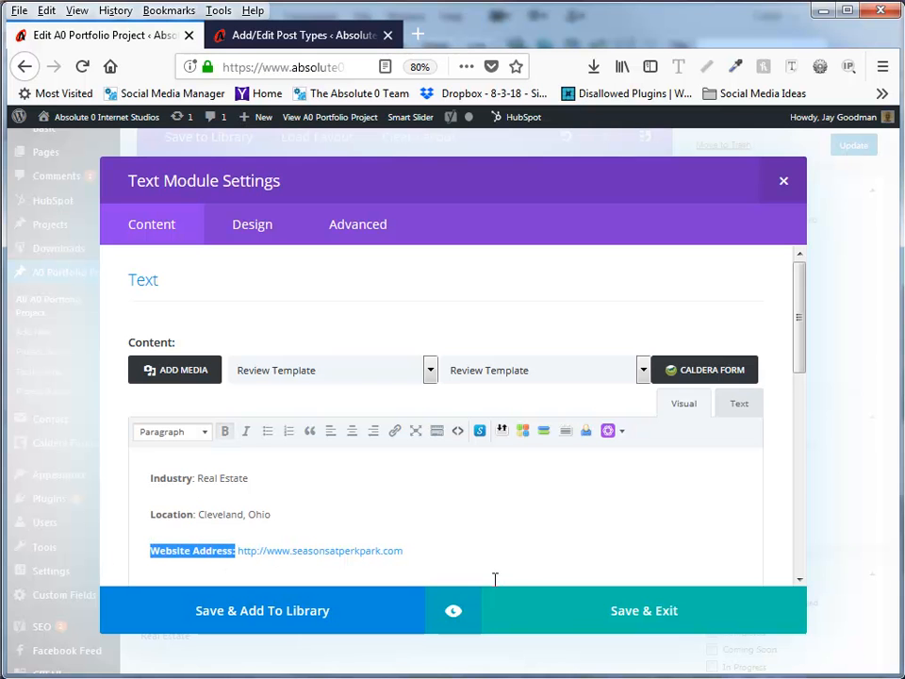
pyautogui.click(649, 631)
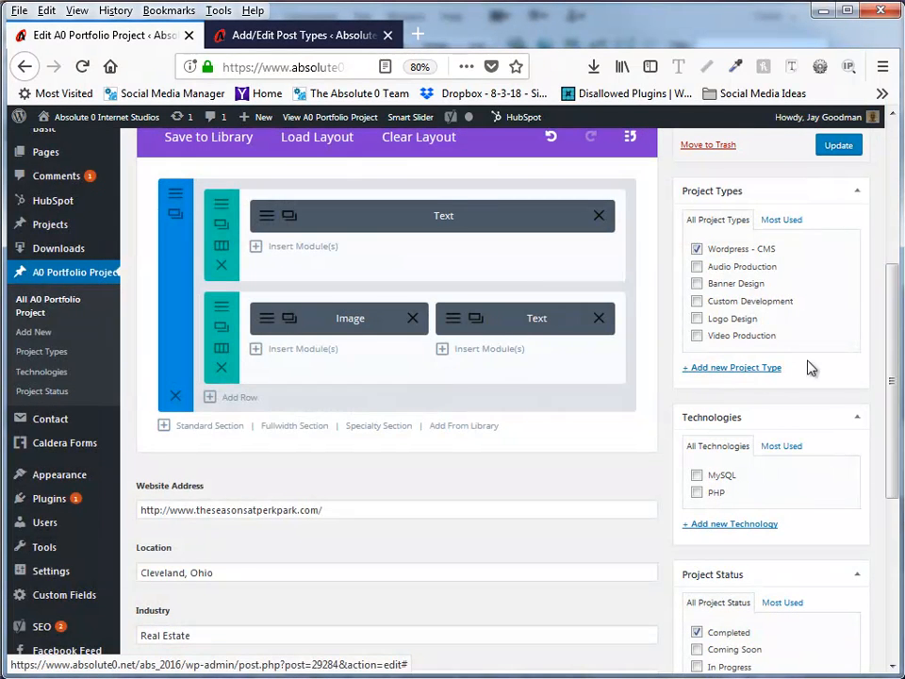
# Update The Seasons at Perk Park Apartments project and view its published page.
pyautogui.scroll(3, 790, 315)
pyautogui.click(838, 304)
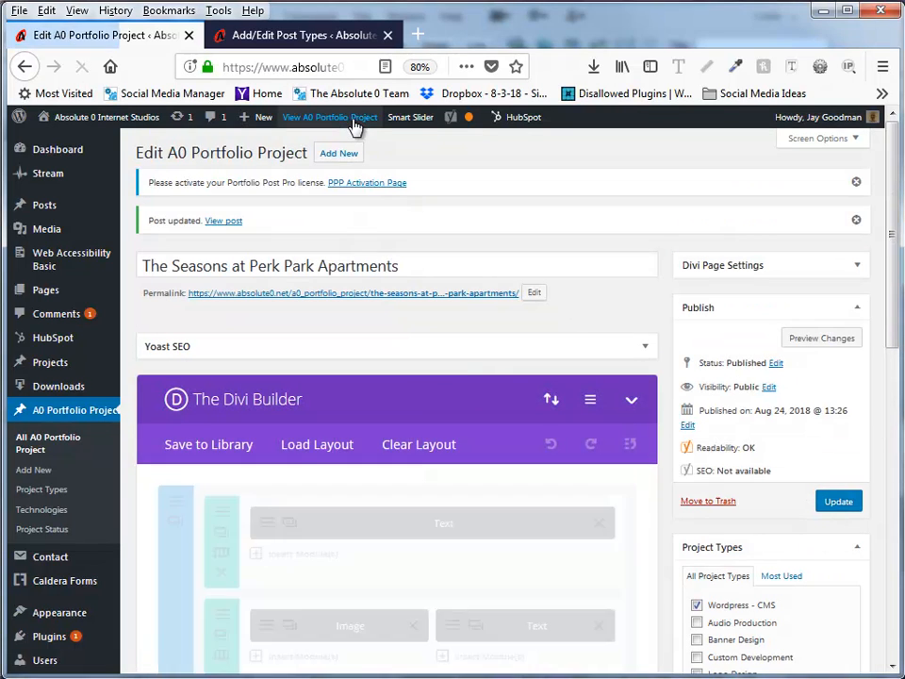
pyautogui.click(352, 118)
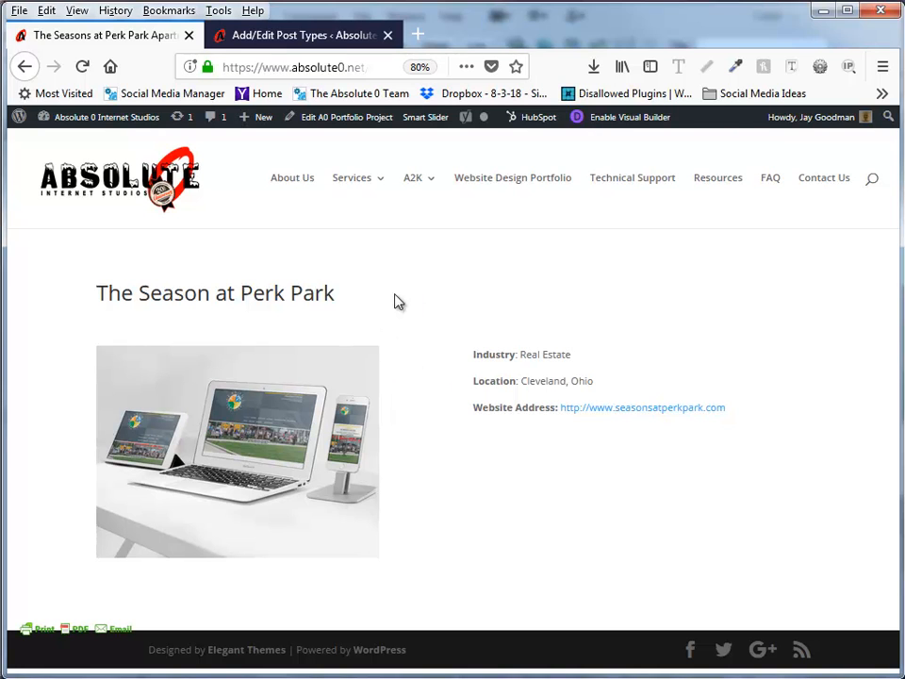
# Reopen the project for editing, save its layout to the Divi library as single template for portfolio projects, and update the project.
pyautogui.click(353, 125)
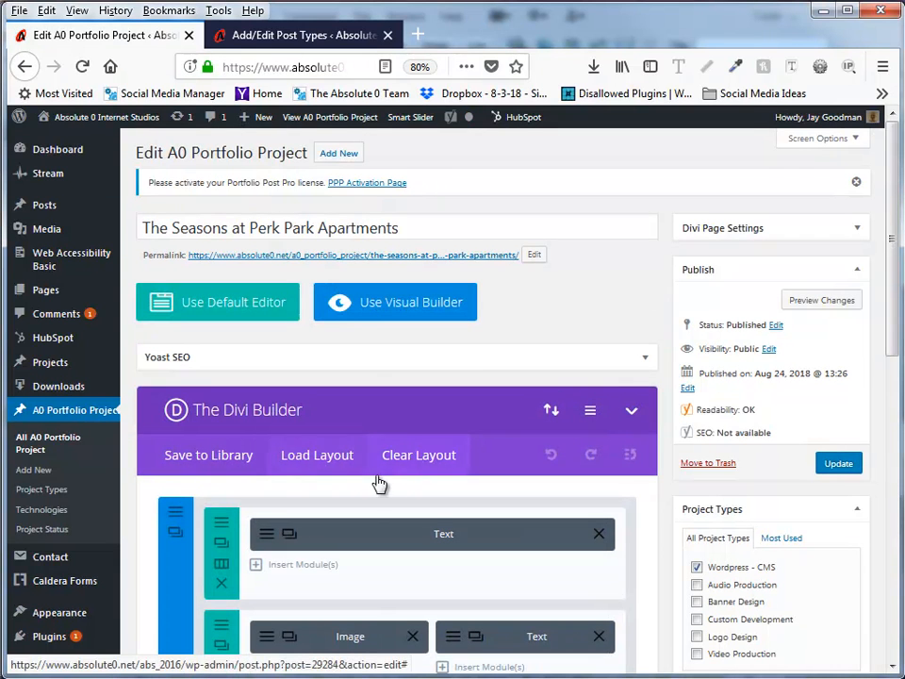
pyautogui.scroll(-3, 293, 490)
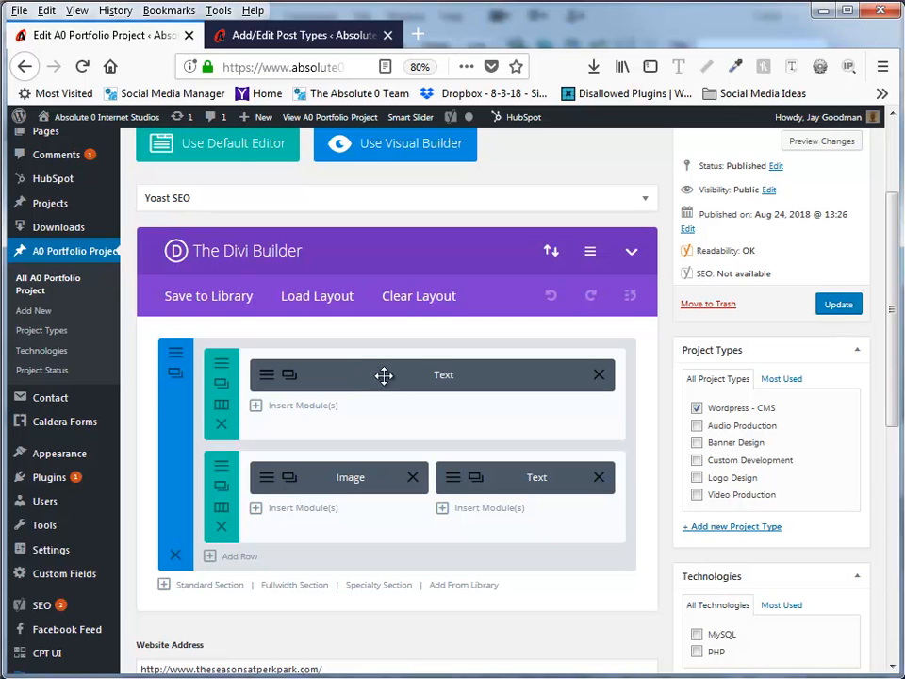
pyautogui.click(209, 296)
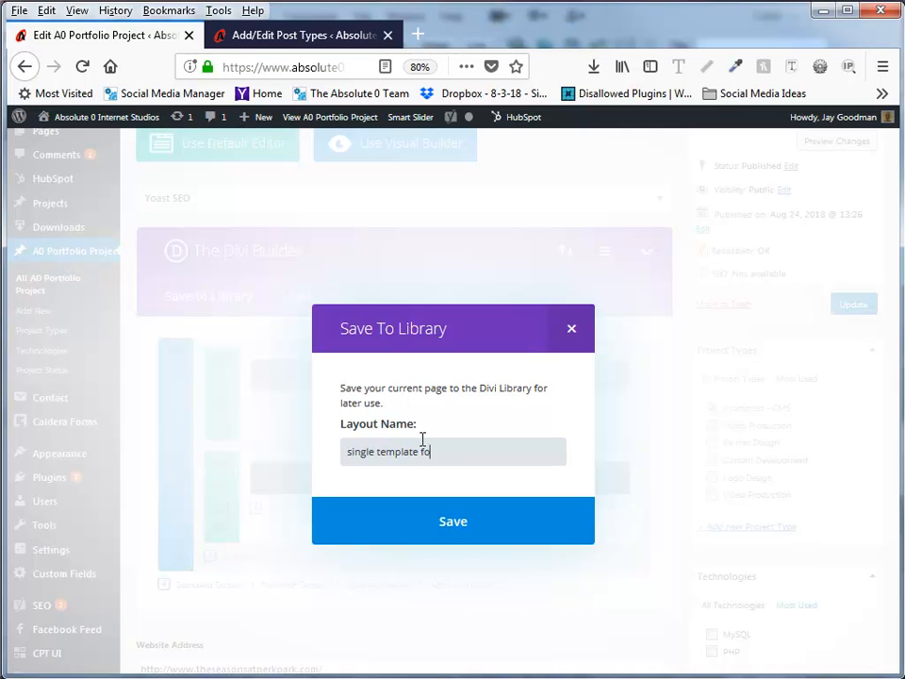
pyautogui.write('single template for portfolio projects')
pyautogui.click(472, 528)
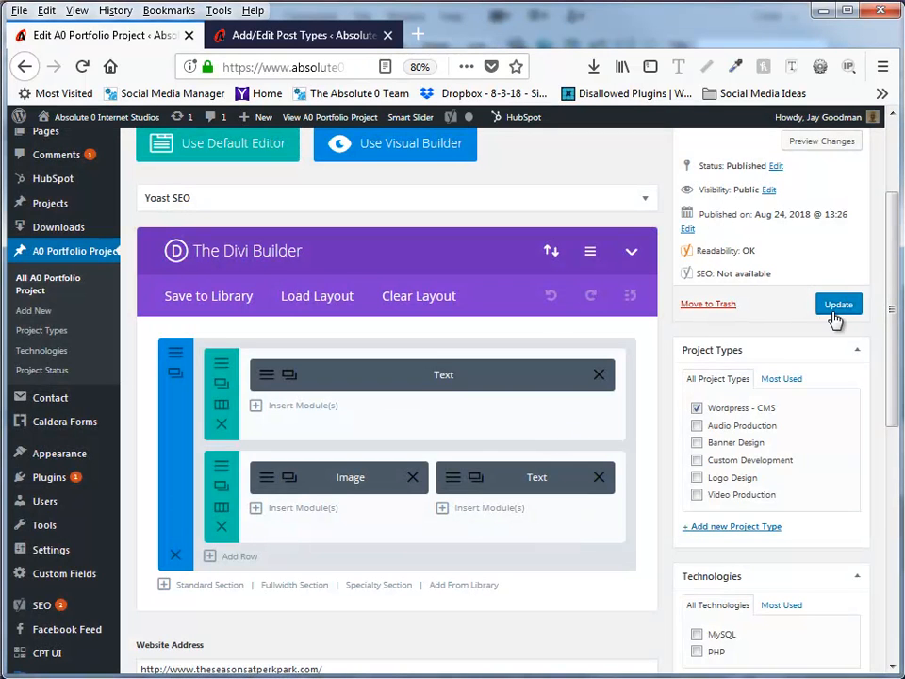
pyautogui.click(830, 310)
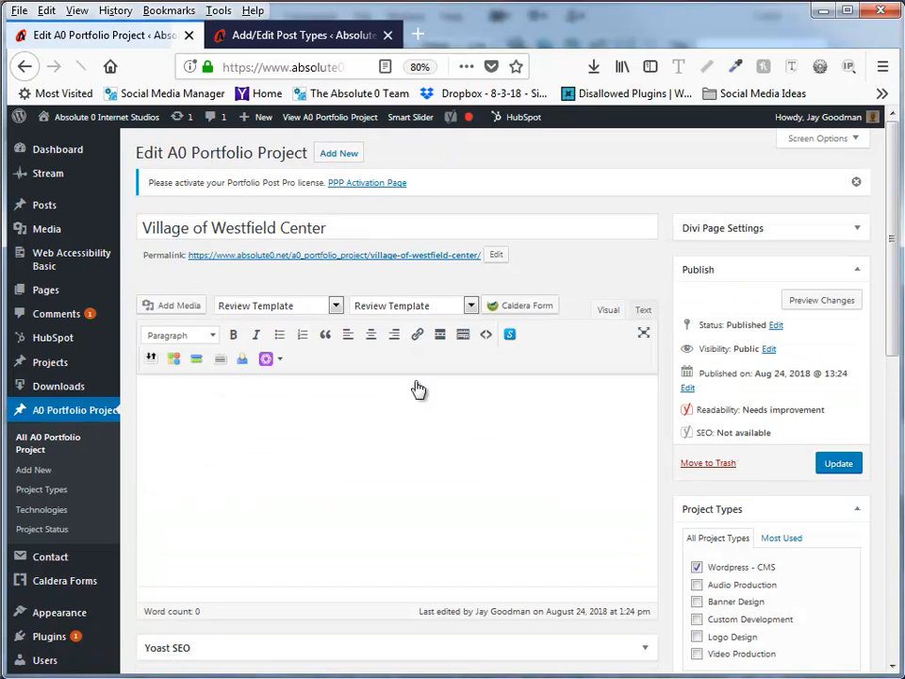
# Enable the Divi Builder for the Village of Westfield Center project and load the saved layout single template for portfolio projects.
pyautogui.click(255, 303)
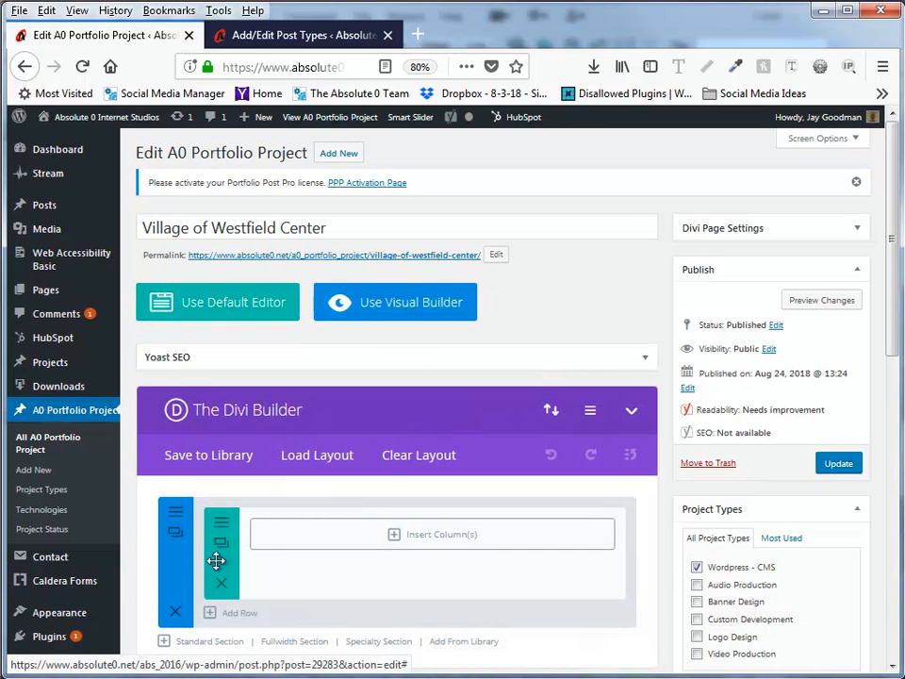
pyautogui.click(342, 453)
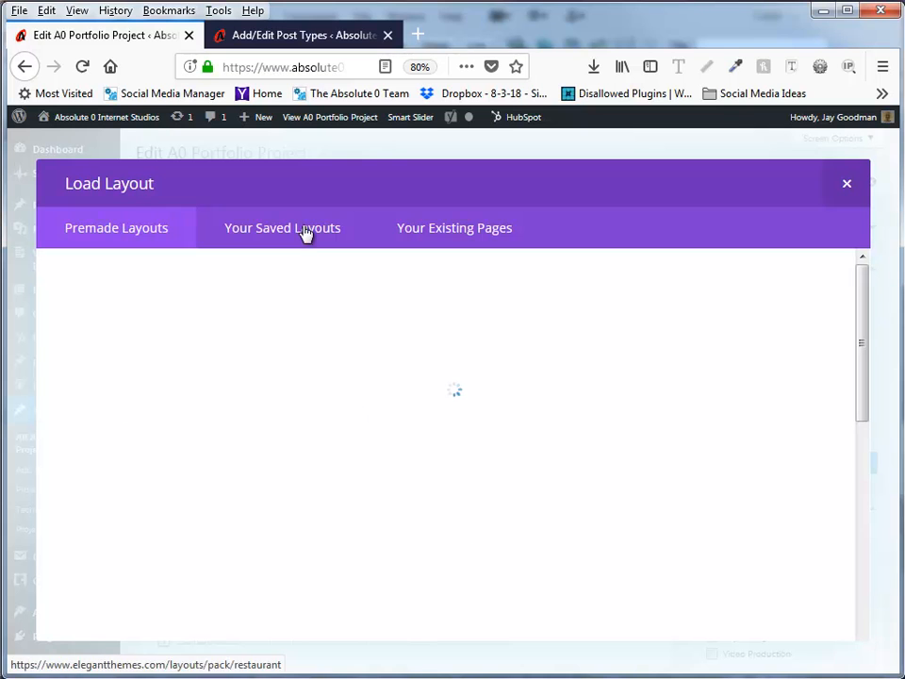
pyautogui.click(303, 232)
pyautogui.scroll(-2, 497, 416)
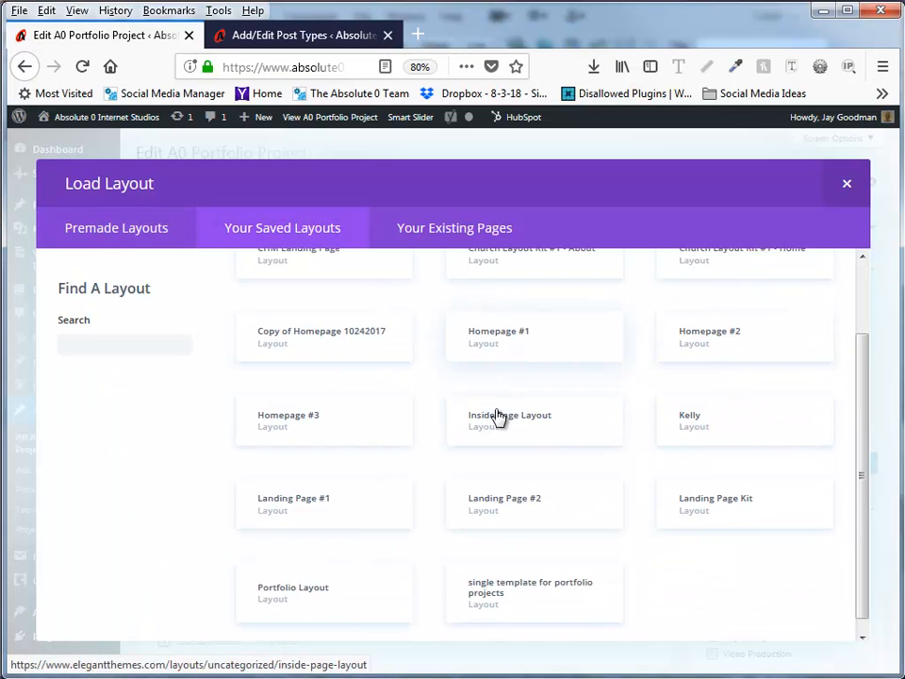
pyautogui.click(545, 579)
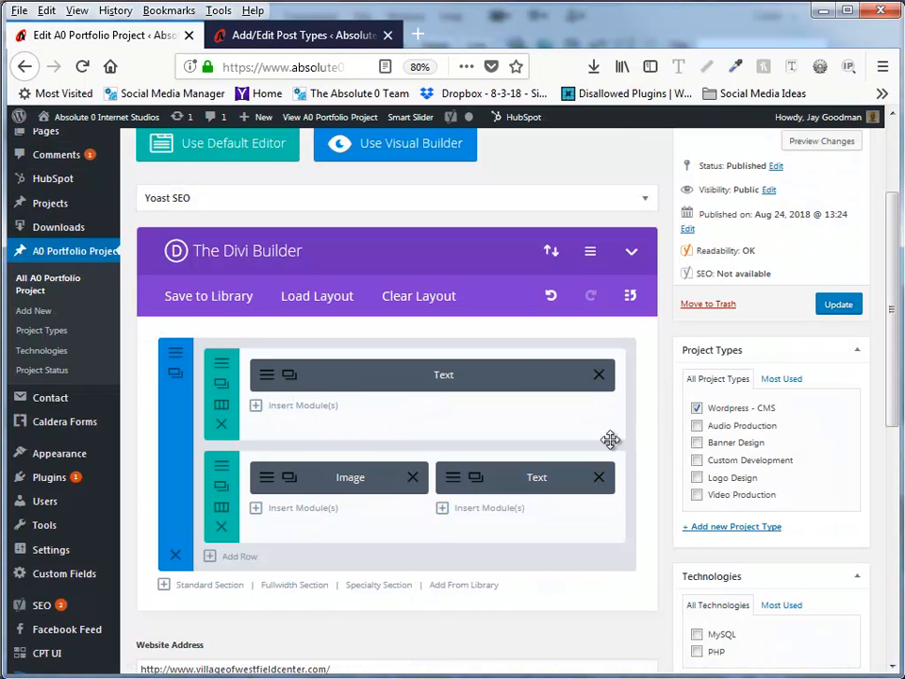
# Open the heading Text module in the Village of Westfield Center project and select its hard-coded title.
pyautogui.click(268, 381)
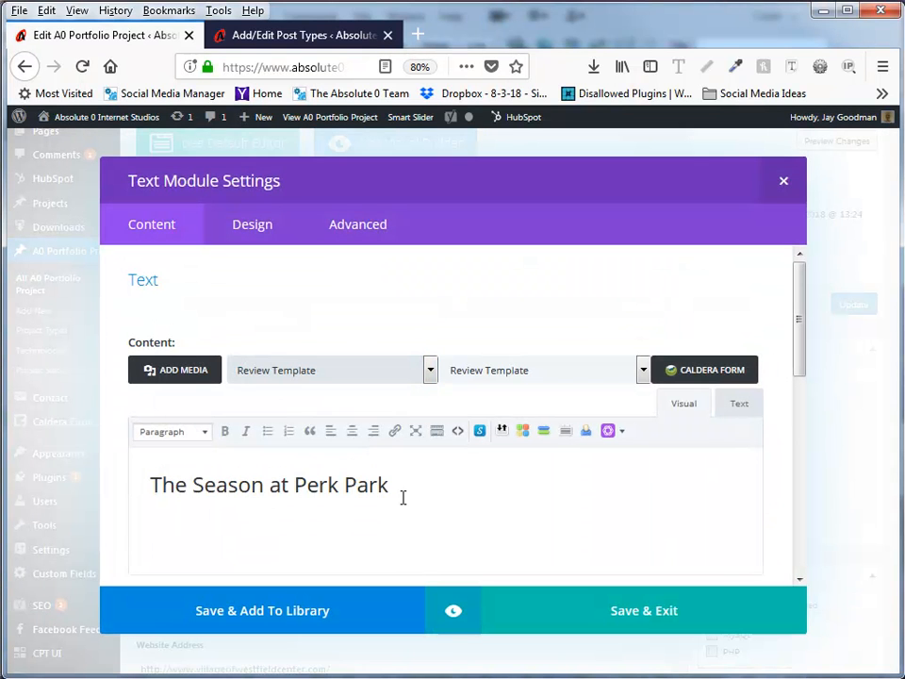
pyautogui.moveTo(394, 487); pyautogui.dragTo(357, 486)
pyautogui.moveTo(277, 470); pyautogui.dragTo(127, 465)
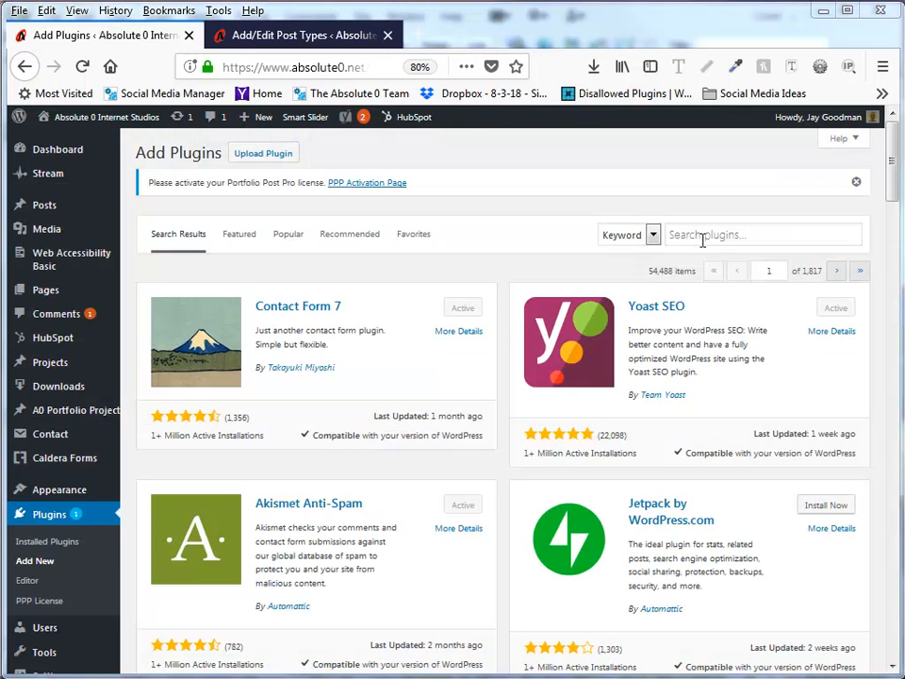
# Search the WordPress plugin directory for custom content shortcode.
pyautogui.click(702, 239)
pyautogui.write('custom content short')
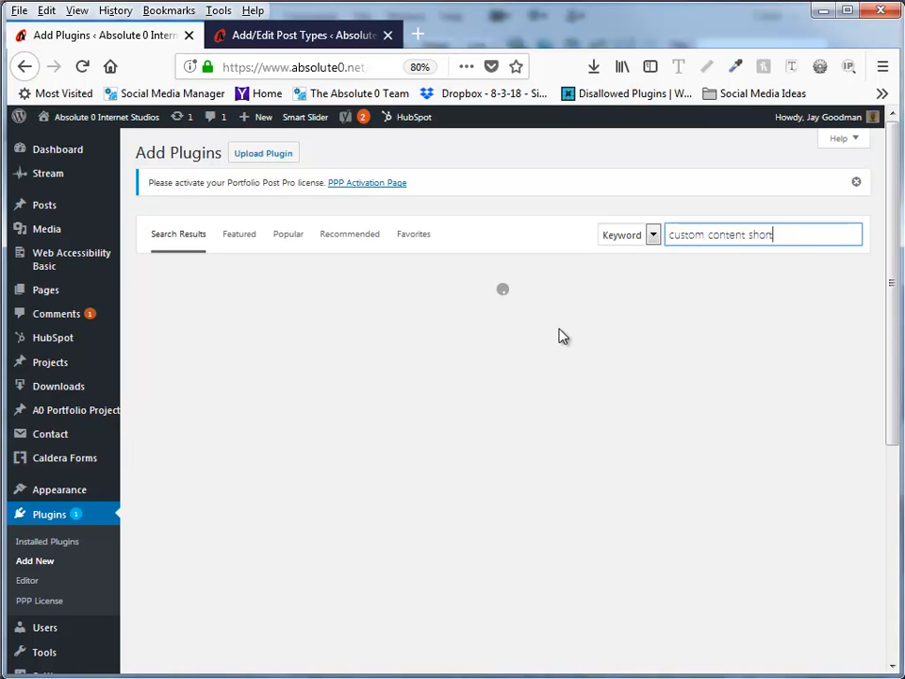
pyautogui.write('code')
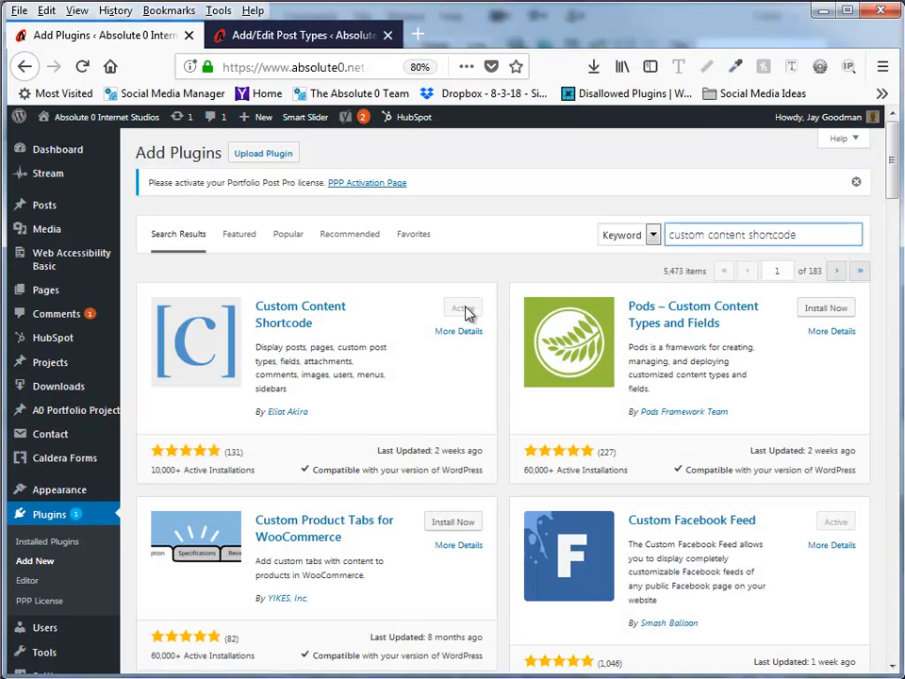
# Open the Reference page of the installed Custom Content Shortcode plugin.
pyautogui.click(49, 514)
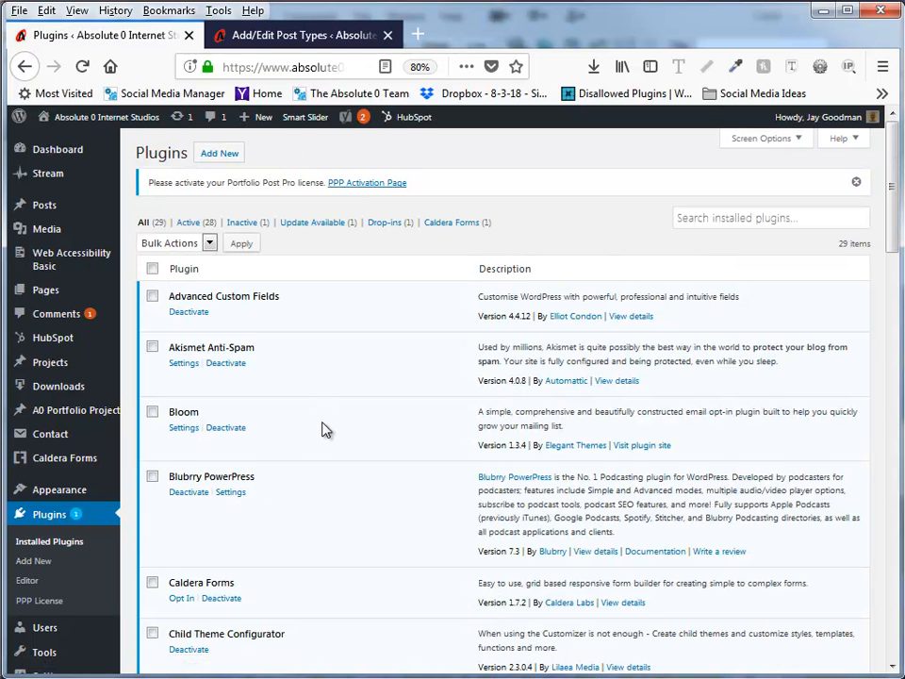
pyautogui.scroll(-5, 303, 419)
pyautogui.click(188, 418)
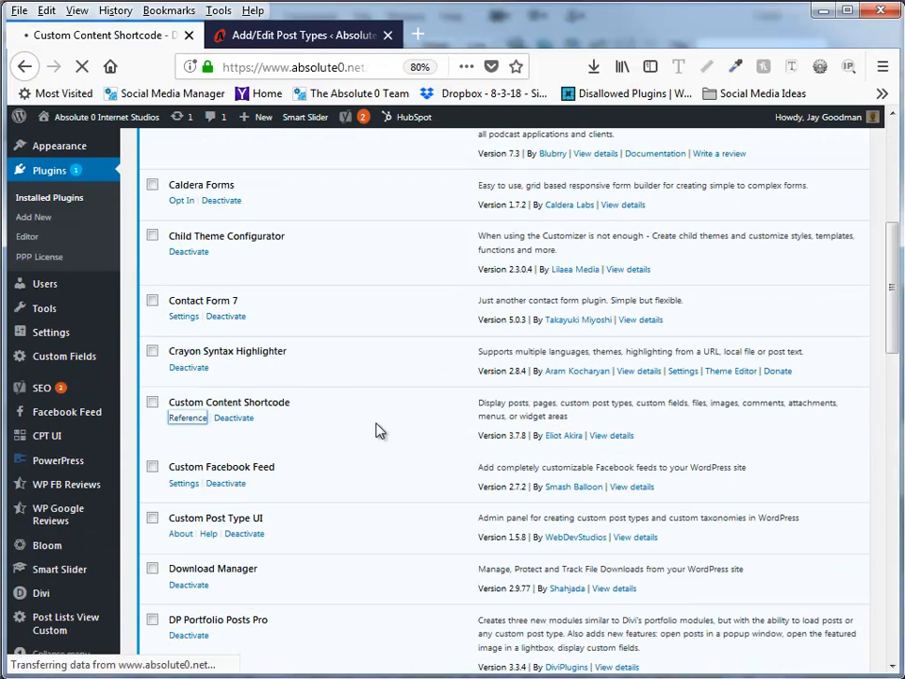
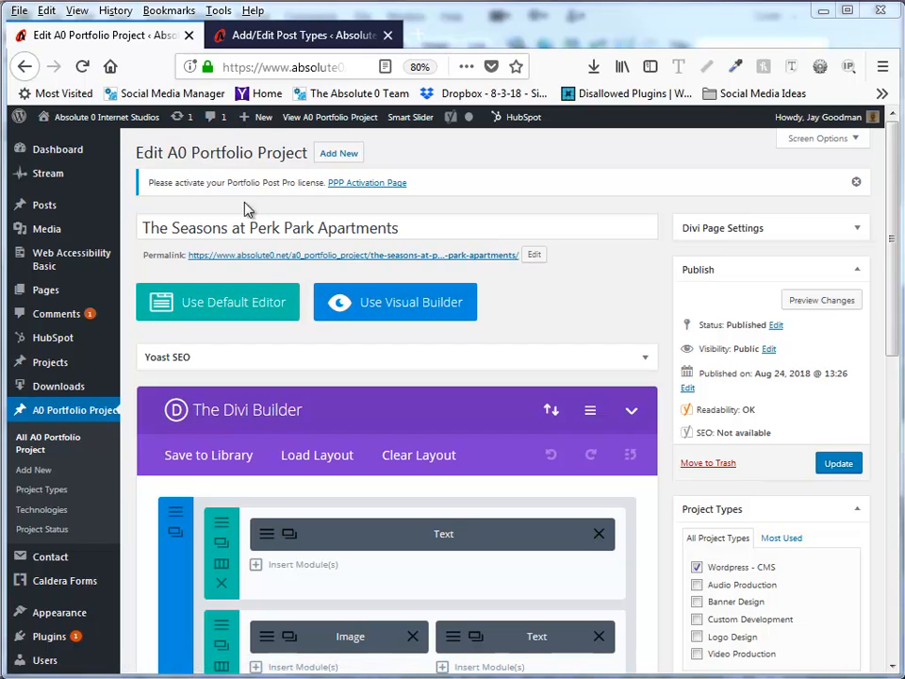
# Replace the heading in The Seasons at Perk Park Apartments' full-width Text module with the shortcode [field title] and save the module.
pyautogui.moveTo(254, 227); pyautogui.dragTo(346, 228)
pyautogui.scroll(-3, 299, 391)
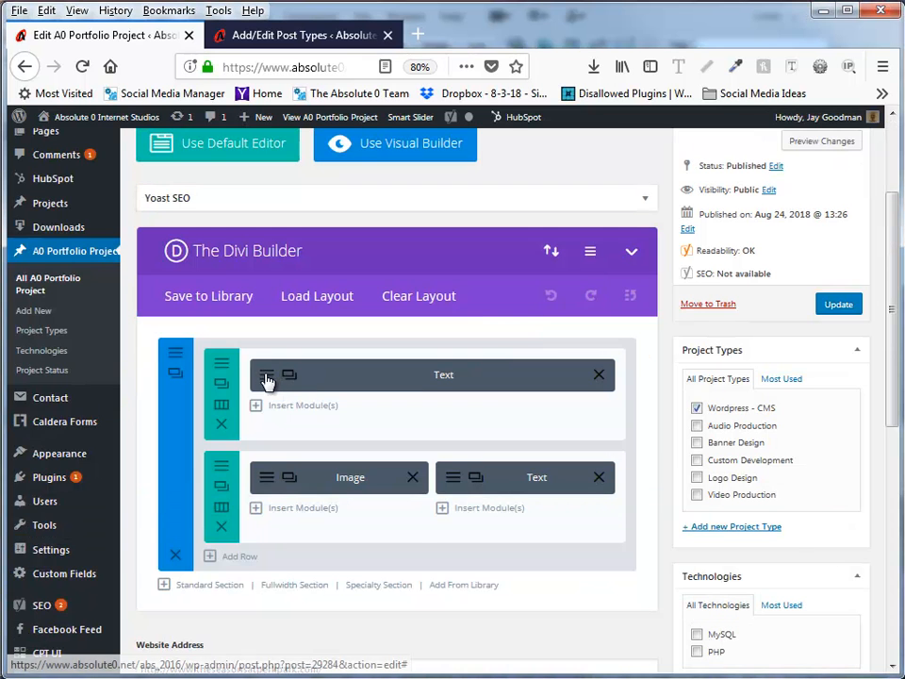
pyautogui.click(267, 375)
pyautogui.moveTo(388, 486); pyautogui.dragTo(154, 464)
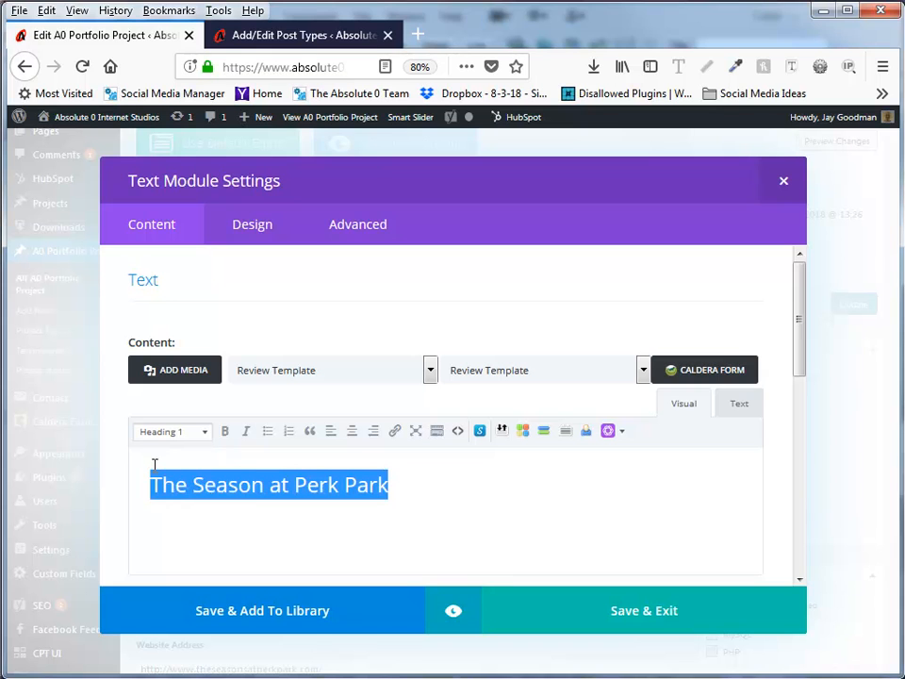
pyautogui.write('[field title]')
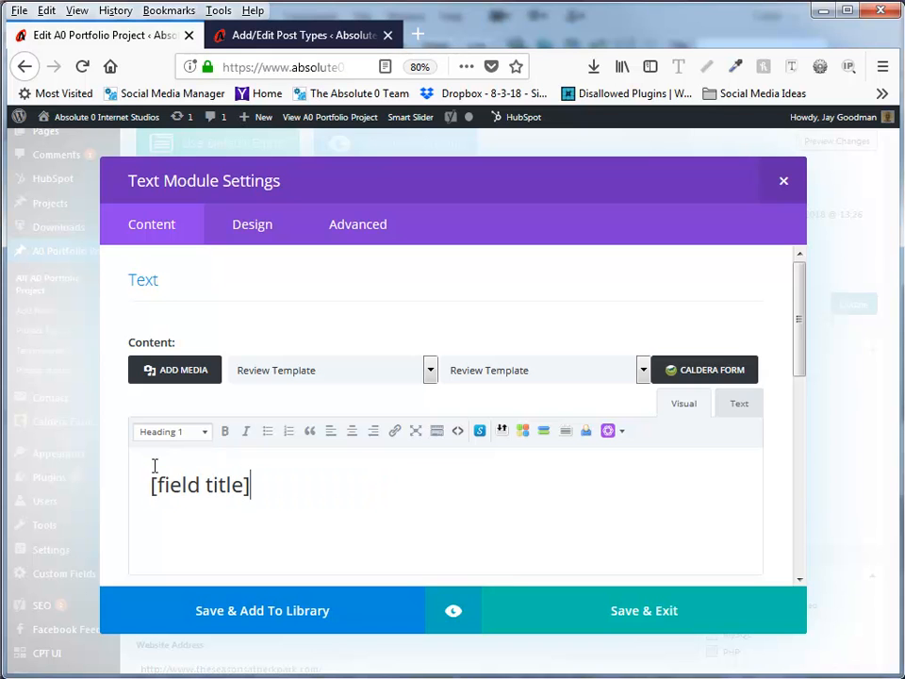
pyautogui.click(632, 628)
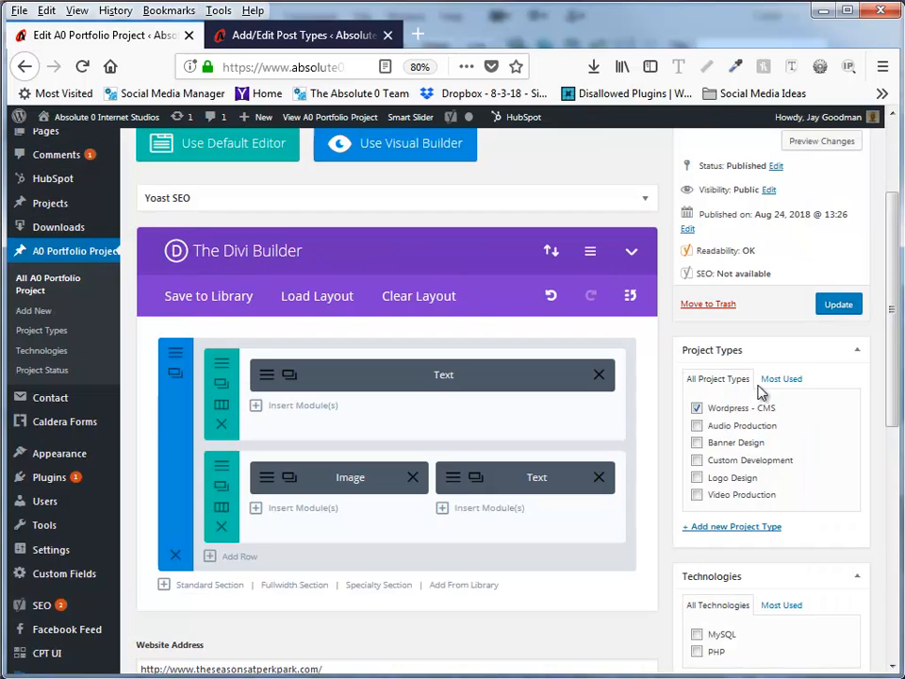
# Update the project and preview its page to check the title produced by the shortcode.
pyautogui.click(838, 304)
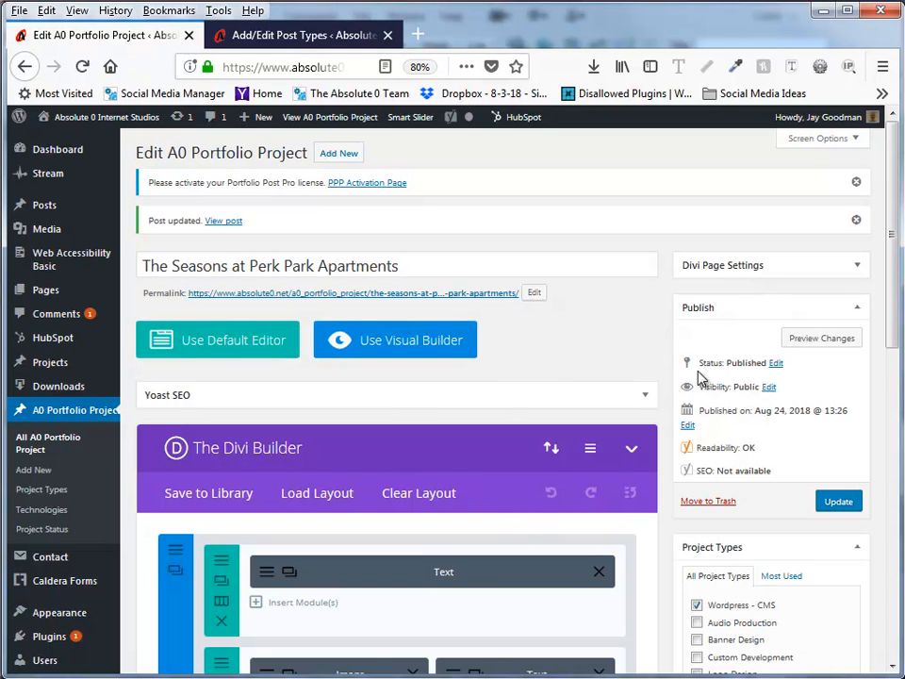
pyautogui.click(828, 342)
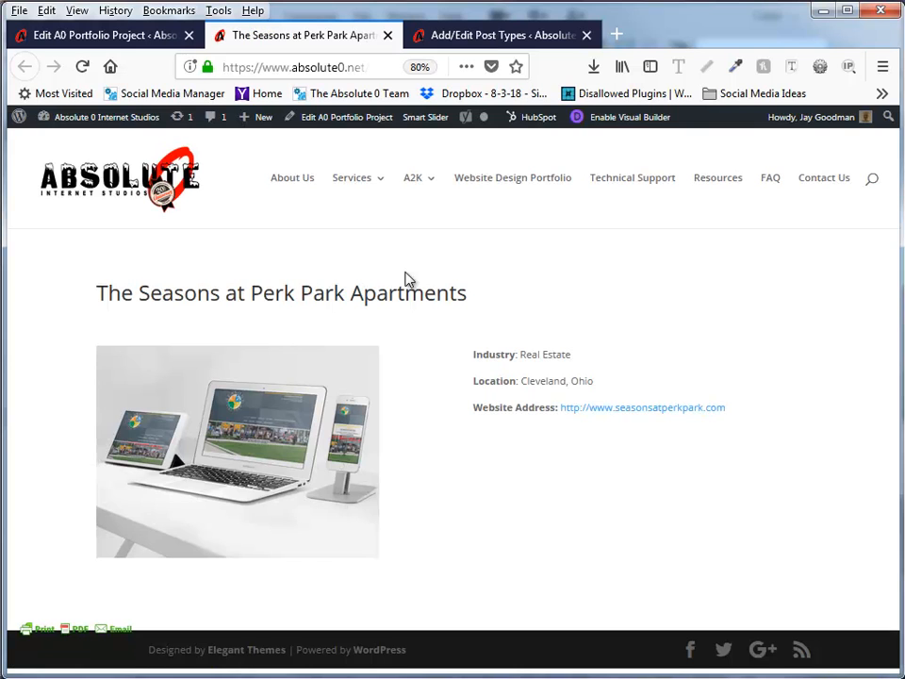
pyautogui.tripleClick(430, 294)
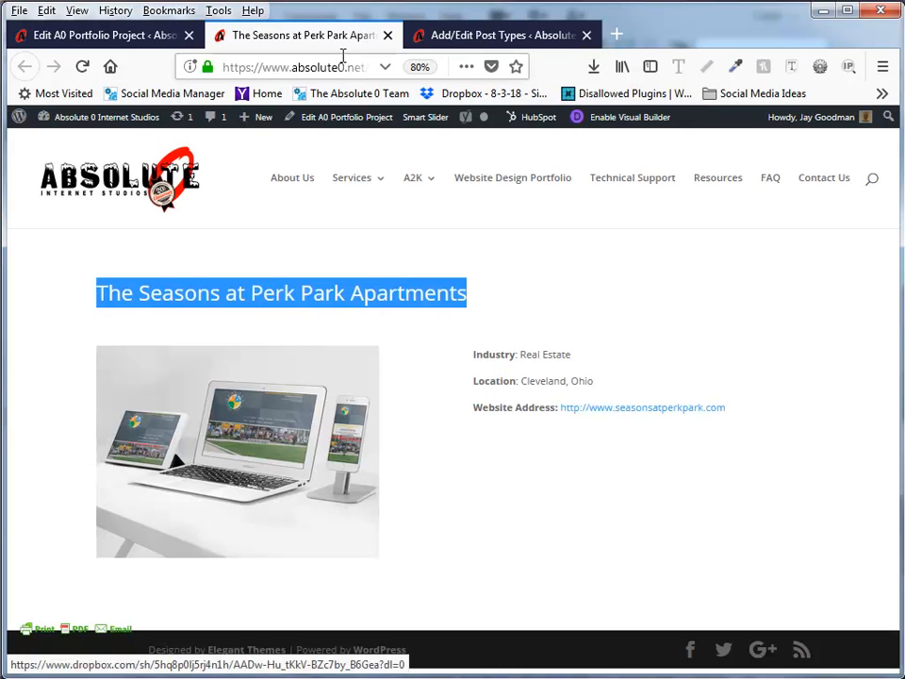
# Replace the Image module in the project's two-column row with a duplicate of the neighbouring Text module.
pyautogui.click(138, 35)
pyautogui.scroll(-3, 542, 464)
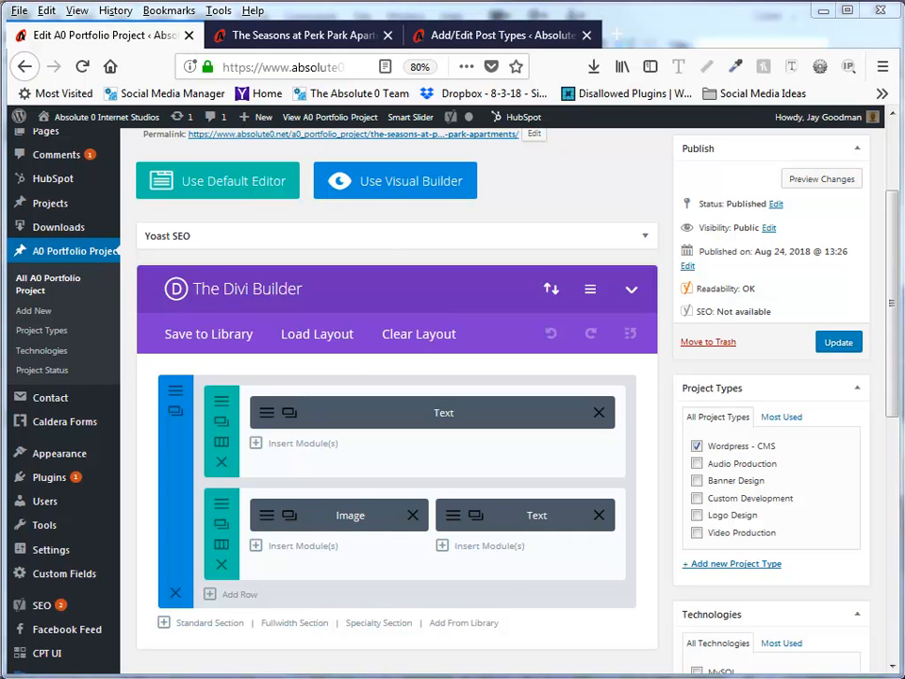
pyautogui.click(294, 524)
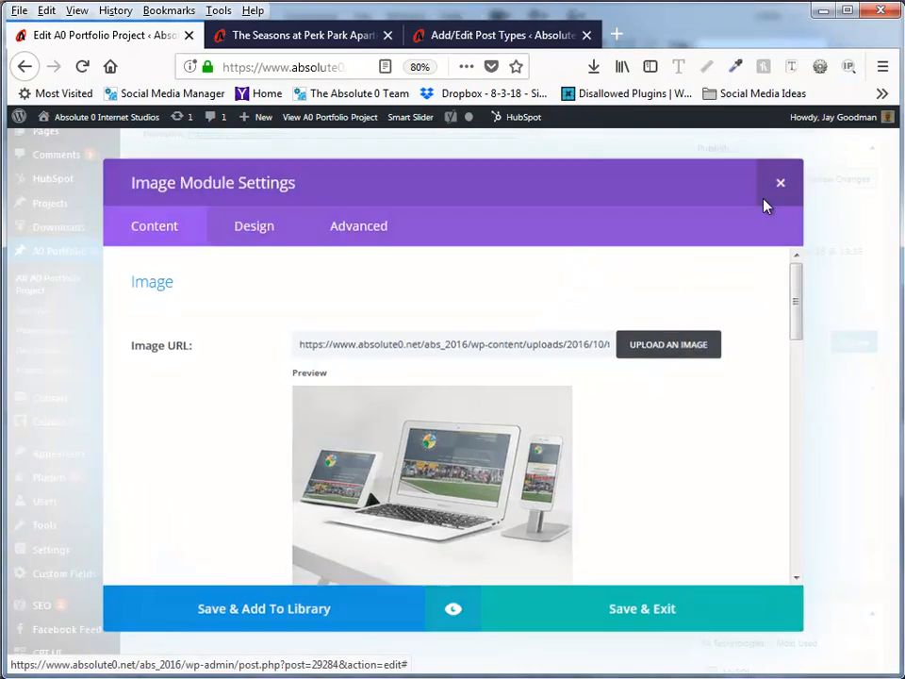
pyautogui.click(727, 182)
pyautogui.click(420, 516)
pyautogui.click(476, 517)
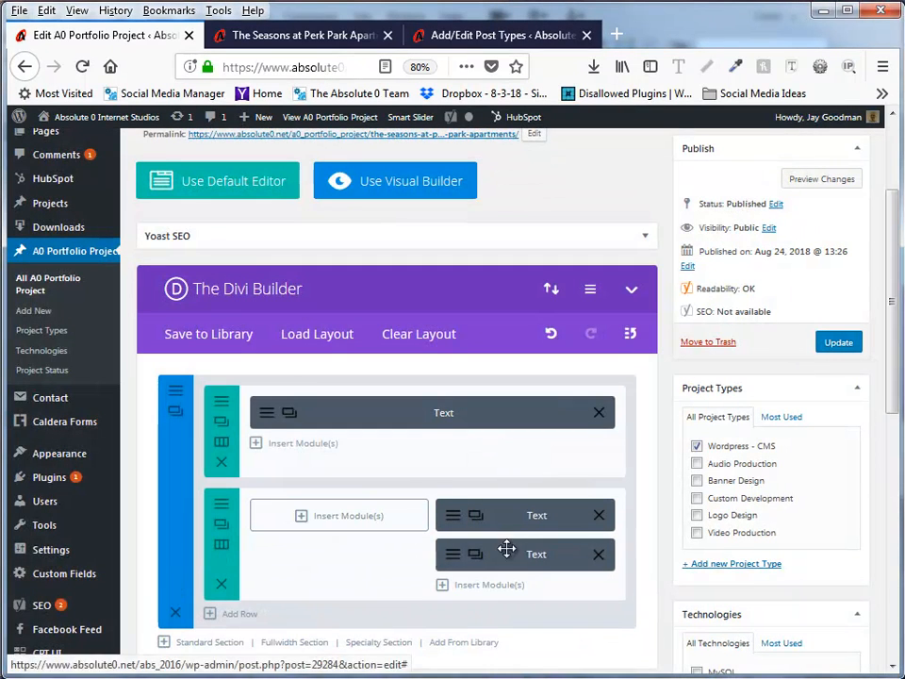
pyautogui.moveTo(524, 555)
pyautogui.mouseDown()
pyautogui.moveTo(347, 499)
pyautogui.moveTo(348, 515)
pyautogui.mouseUp()
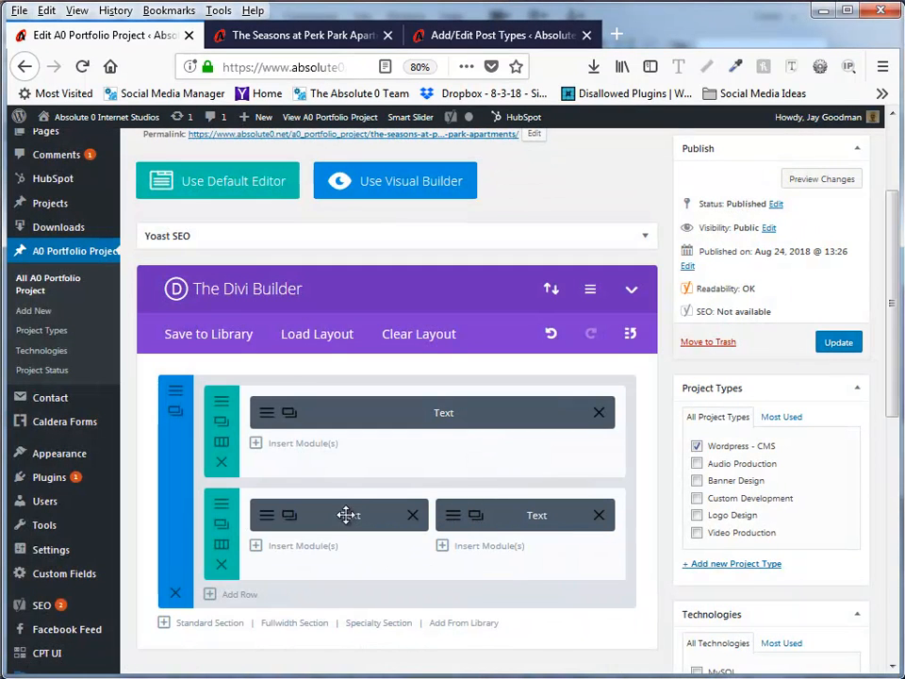
# Set the duplicated Text module's content to the shortcode [field image] and save the module.
pyautogui.click(269, 520)
pyautogui.write('[field image]')
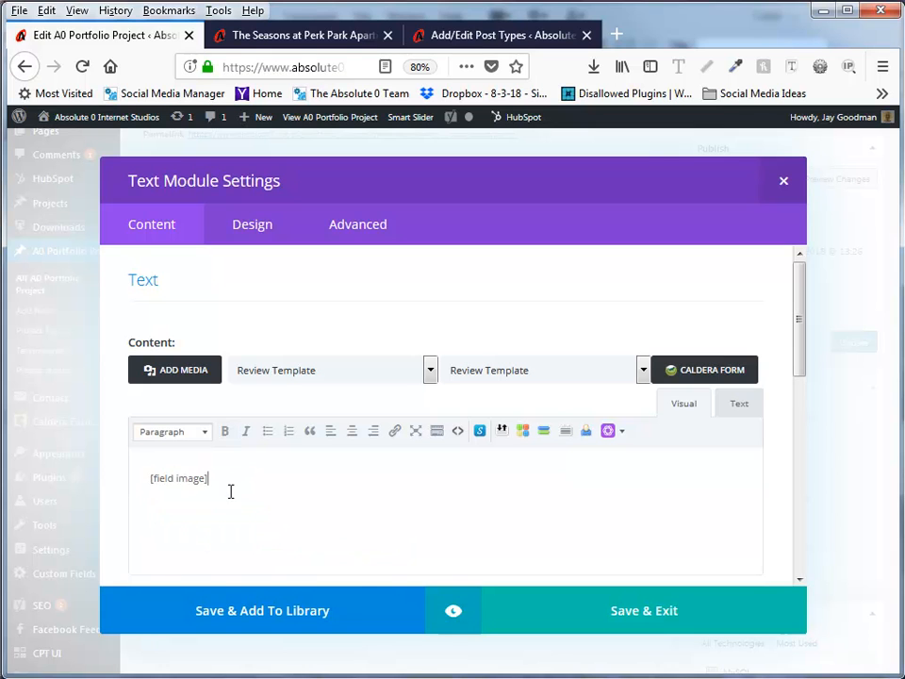
pyautogui.click(649, 622)
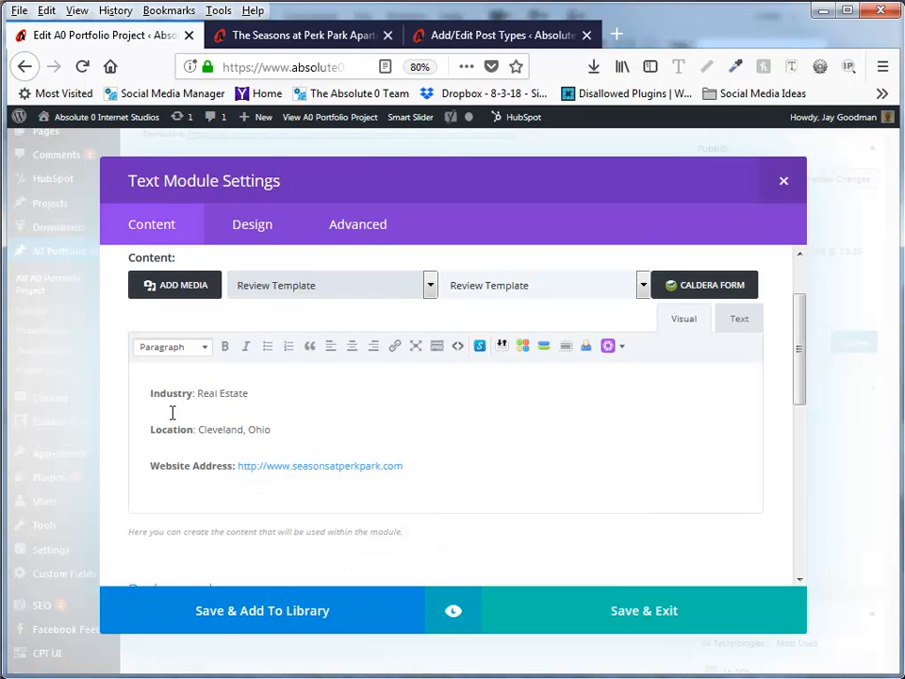
# Replace the Industry, Location and Website Address values in the other Text module with [field industry], [field location] and [field website_address].
pyautogui.moveTo(254, 395); pyautogui.dragTo(201, 390)
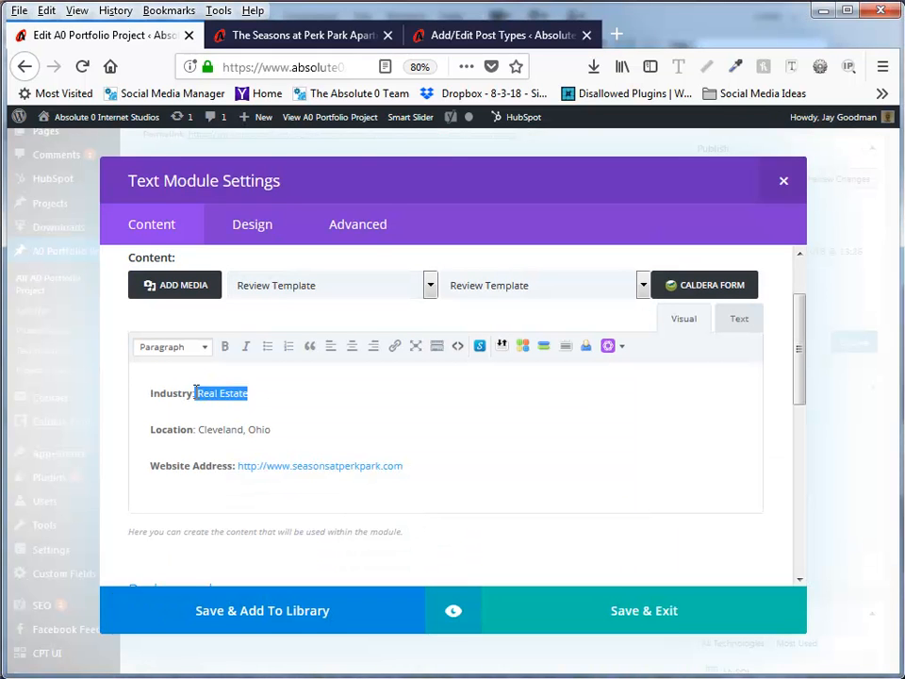
pyautogui.write('[field ind')
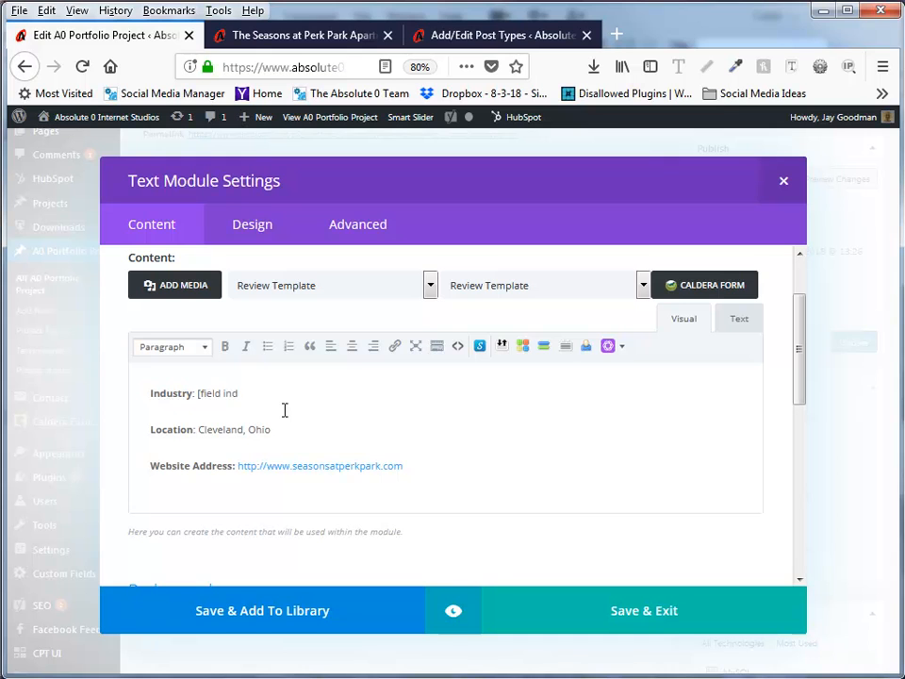
pyautogui.write('u')
pyautogui.write('stry]')
pyautogui.write('[field location')
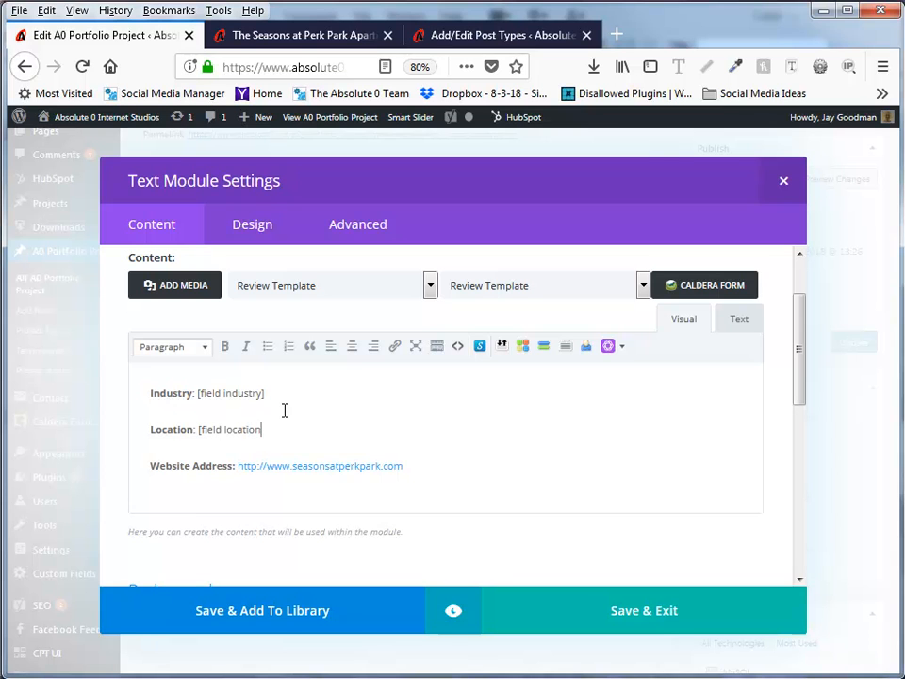
pyautogui.moveTo(404, 466); pyautogui.dragTo(238, 466)
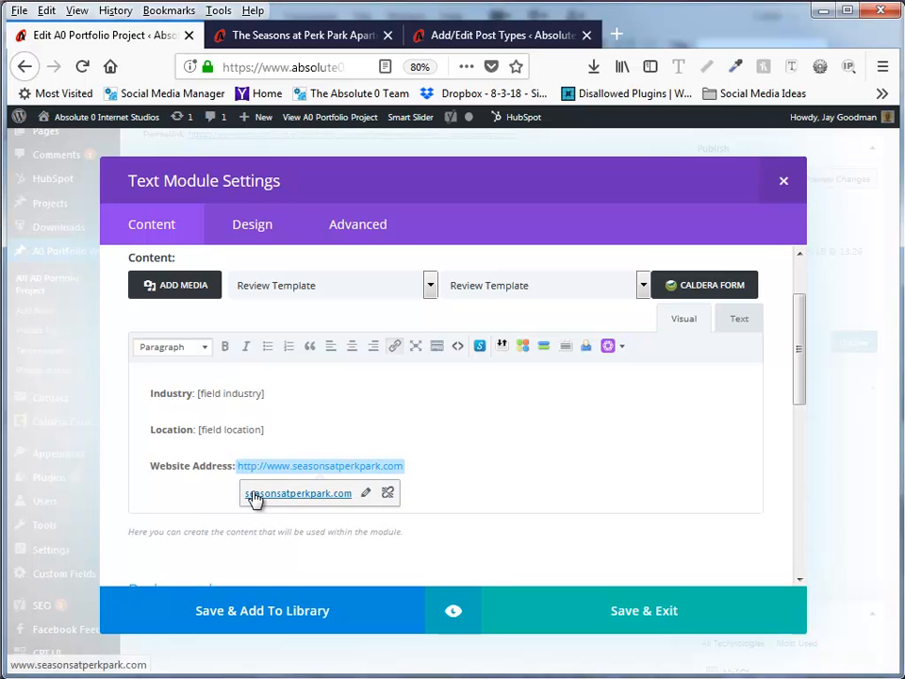
pyautogui.write('[field website_ad')
pyautogui.write('dress]')
pyautogui.scroll(2, 339, 485)
# Link the website address shortcode to [field website_address], and check the project's preview before closing it.
pyautogui.moveTo(343, 551); pyautogui.dragTo(238, 555)
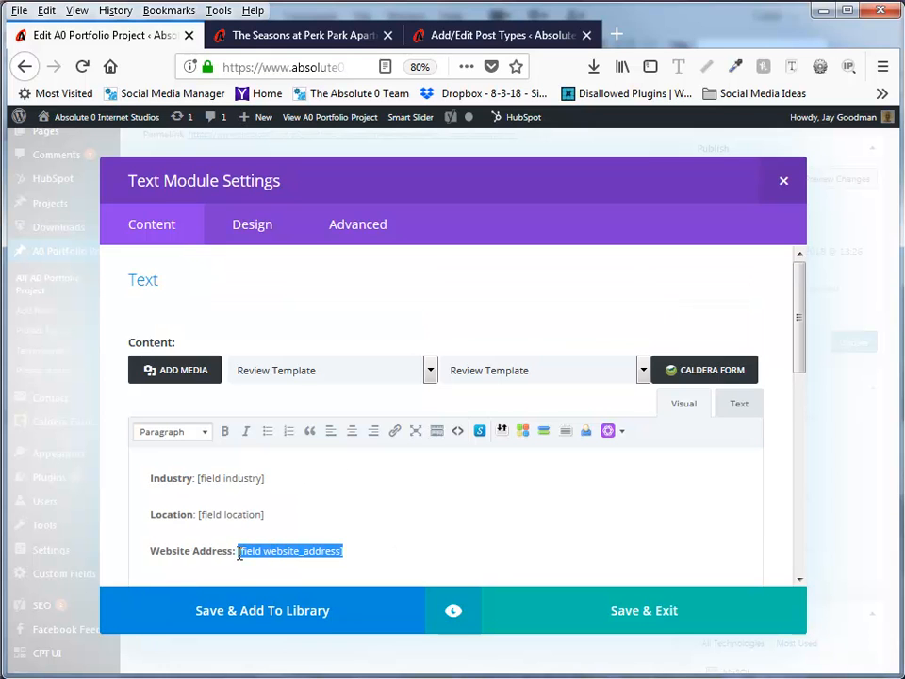
pyautogui.click(395, 432)
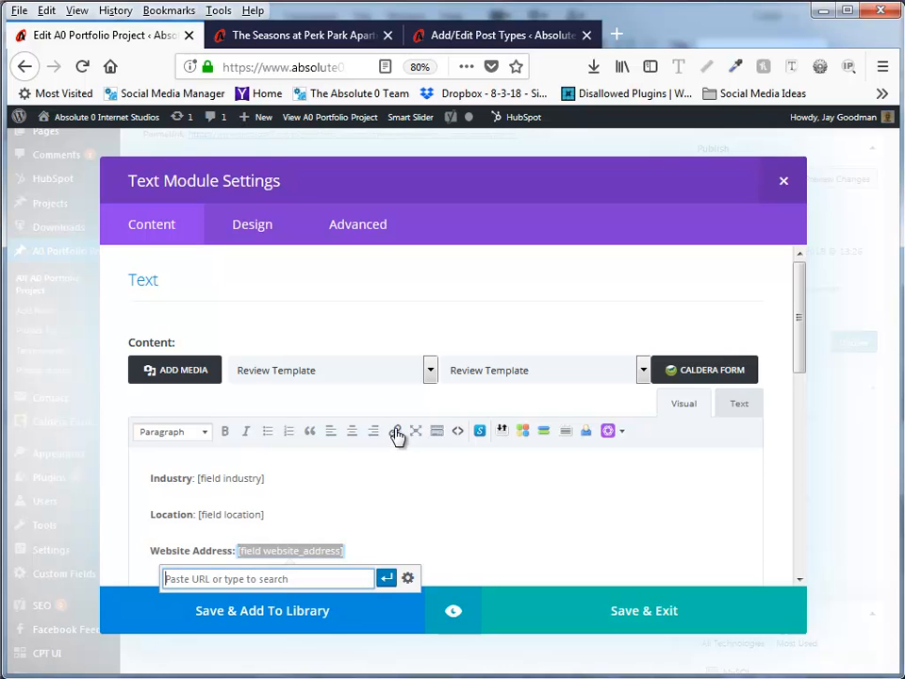
pyautogui.write('[field website_address]')
pyautogui.hotkey('ctrl', 'Tab')
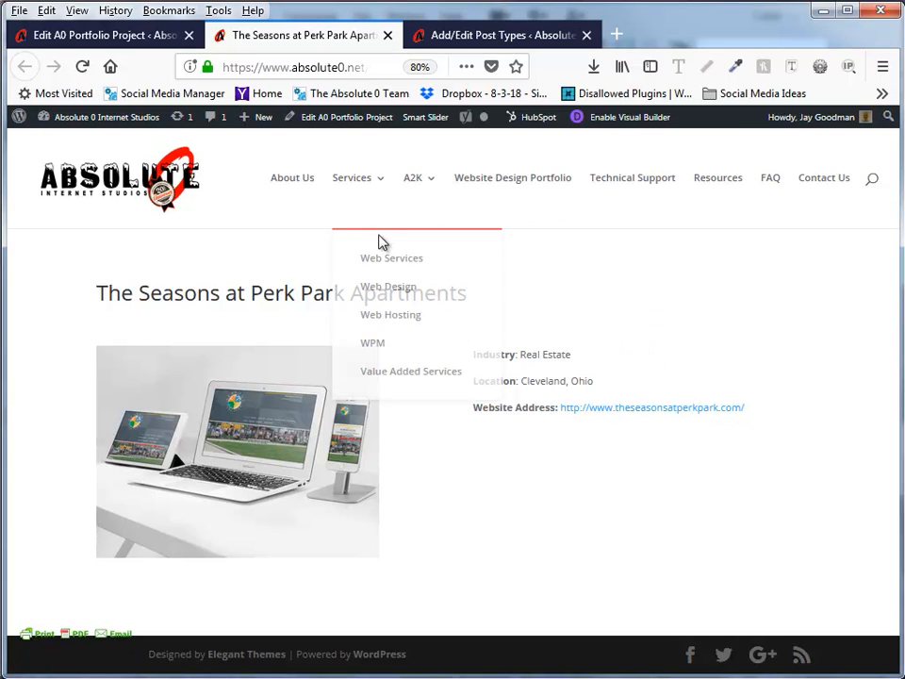
pyautogui.hotkey('ctrl', 'w')
# Save the project's layout to the Divi Library as "dynamic portfolio layout" and update the project.
pyautogui.scroll(-2, 311, 302)
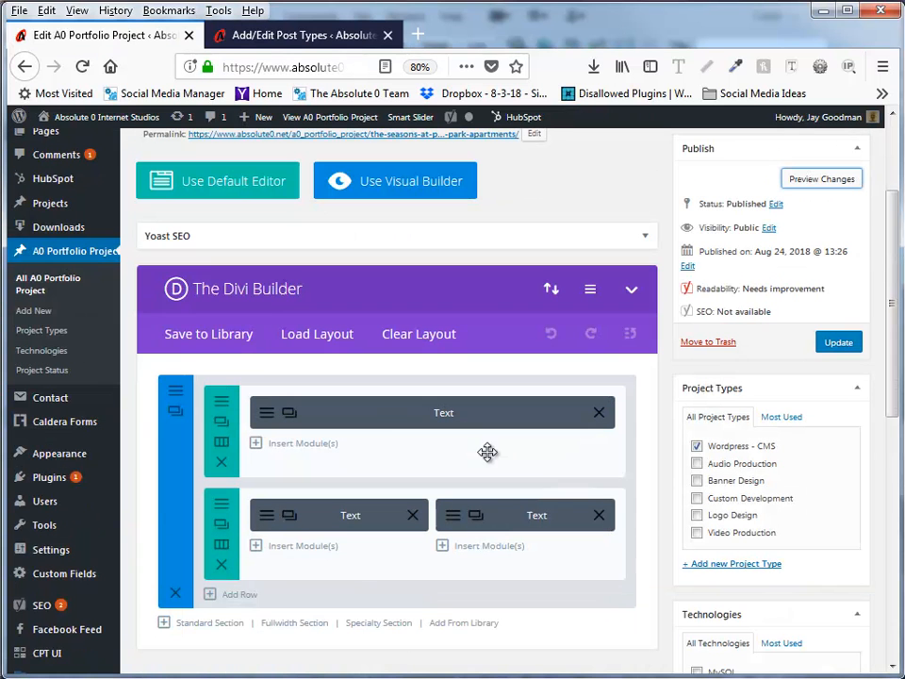
pyautogui.click(226, 338)
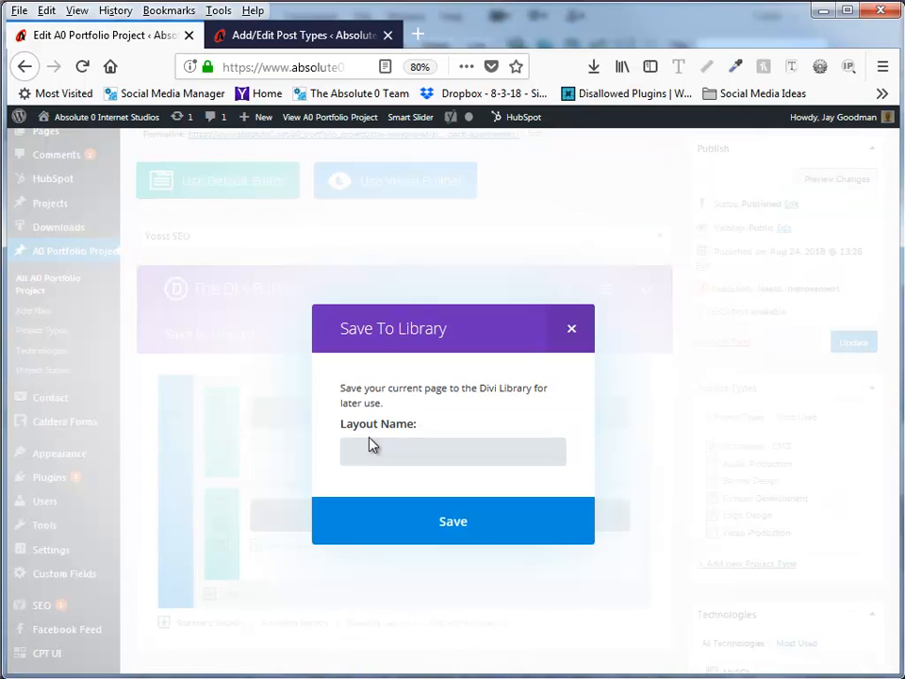
pyautogui.write('dynamic portfolio layout')
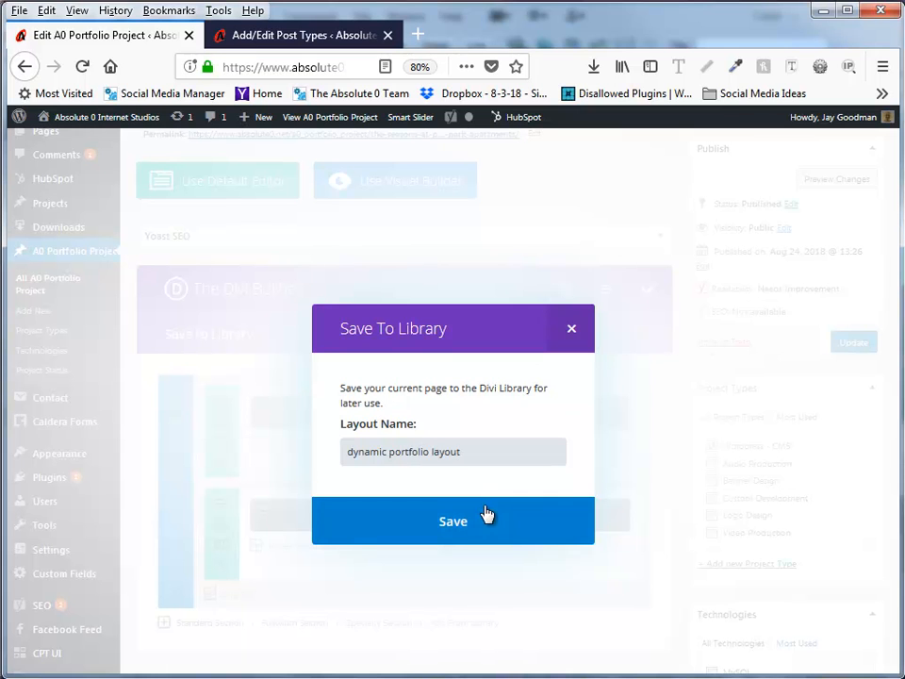
pyautogui.click(457, 525)
pyautogui.click(835, 343)
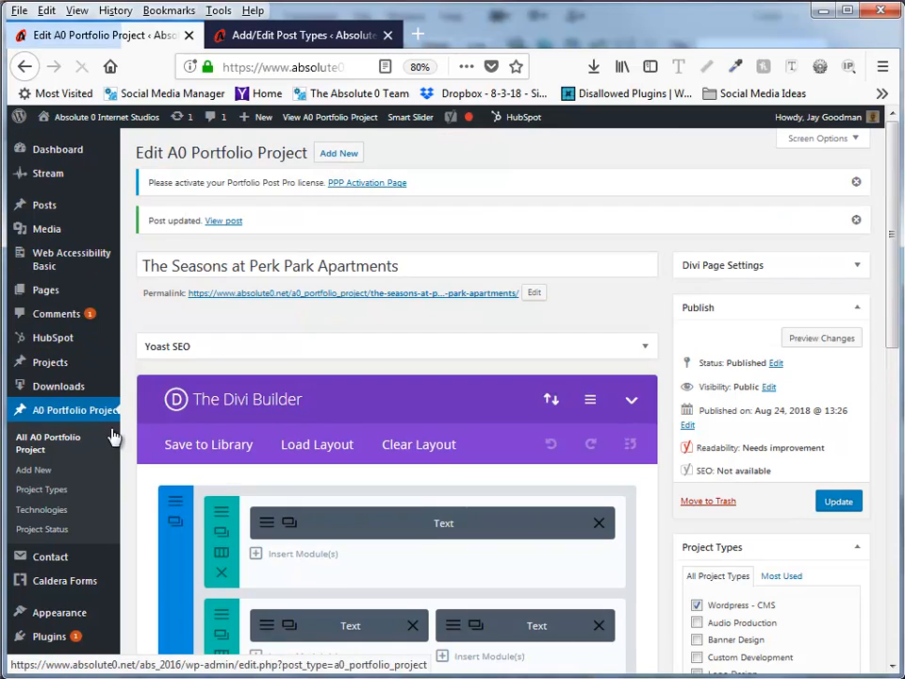
# Open the Village of Westfield Center project and replace its layout with the saved "dynamic portfolio layout".
pyautogui.click(80, 418)
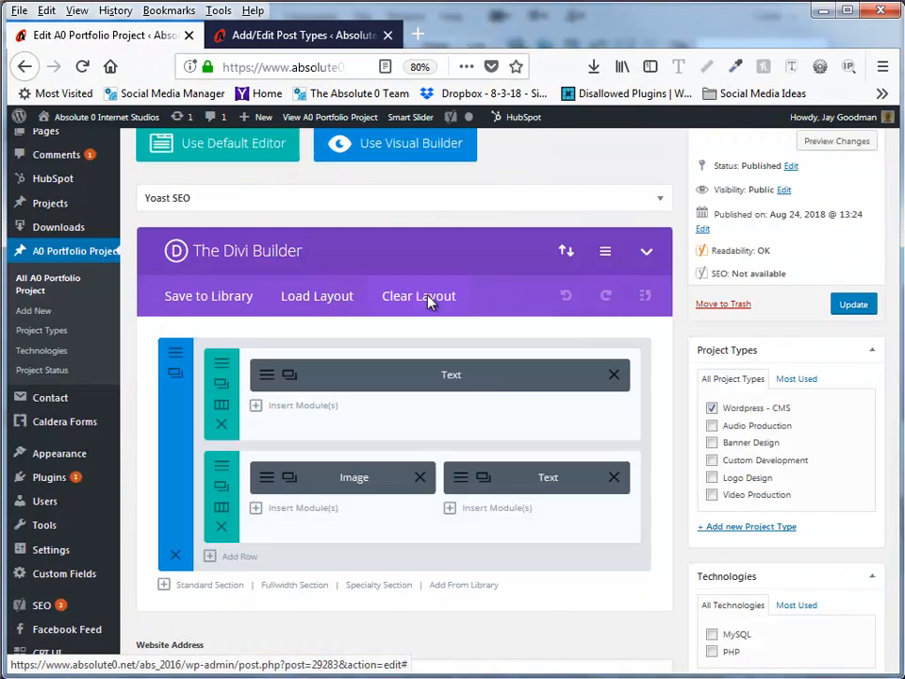
pyautogui.click(427, 298)
pyautogui.click(455, 534)
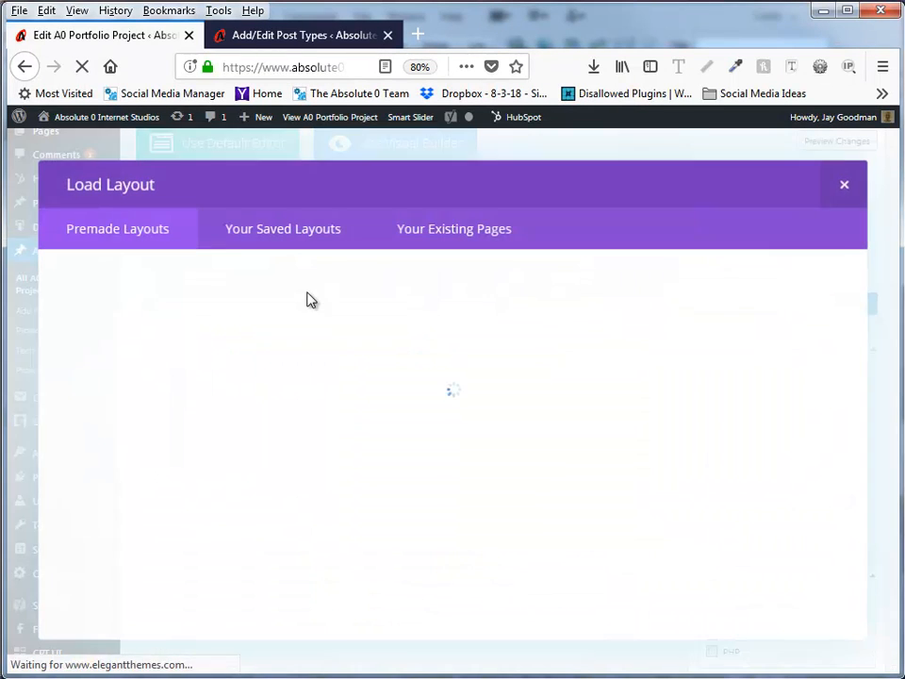
pyautogui.click(325, 236)
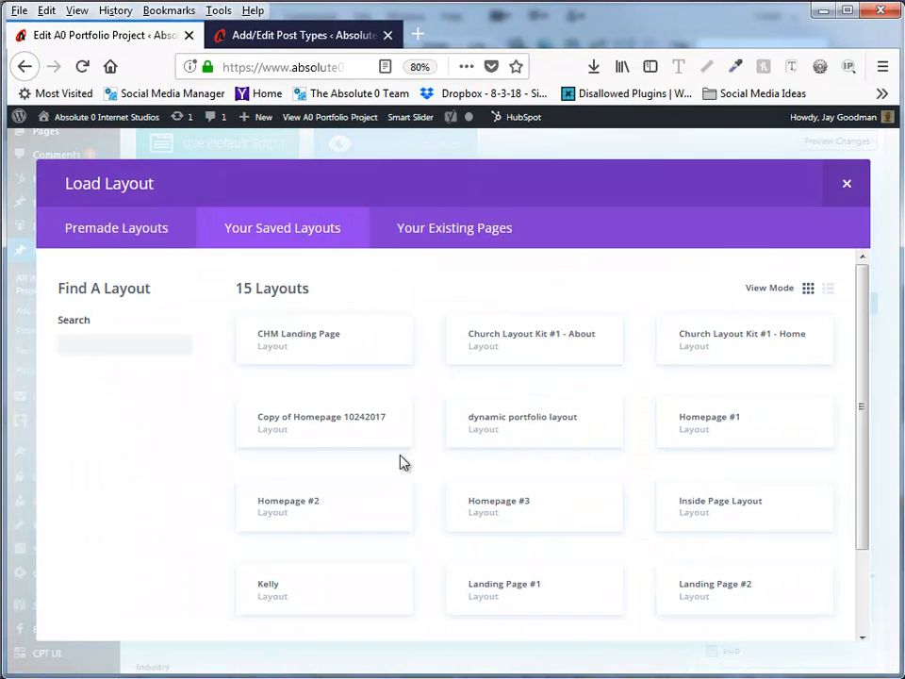
pyautogui.click(508, 424)
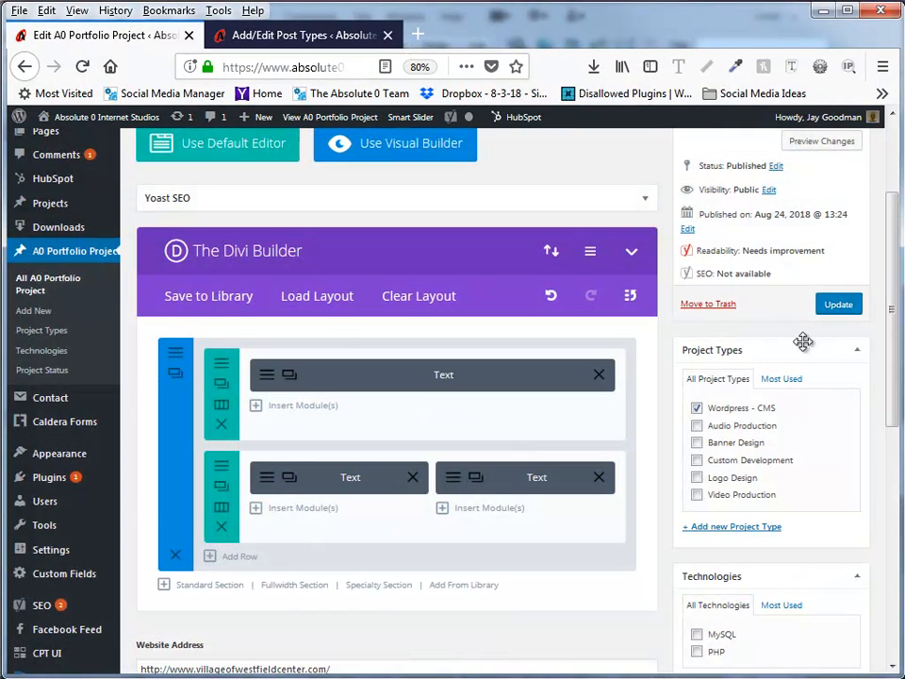
# Update the Village of Westfield Center project and view its page to check the fields filled by shortcodes.
pyautogui.click(835, 307)
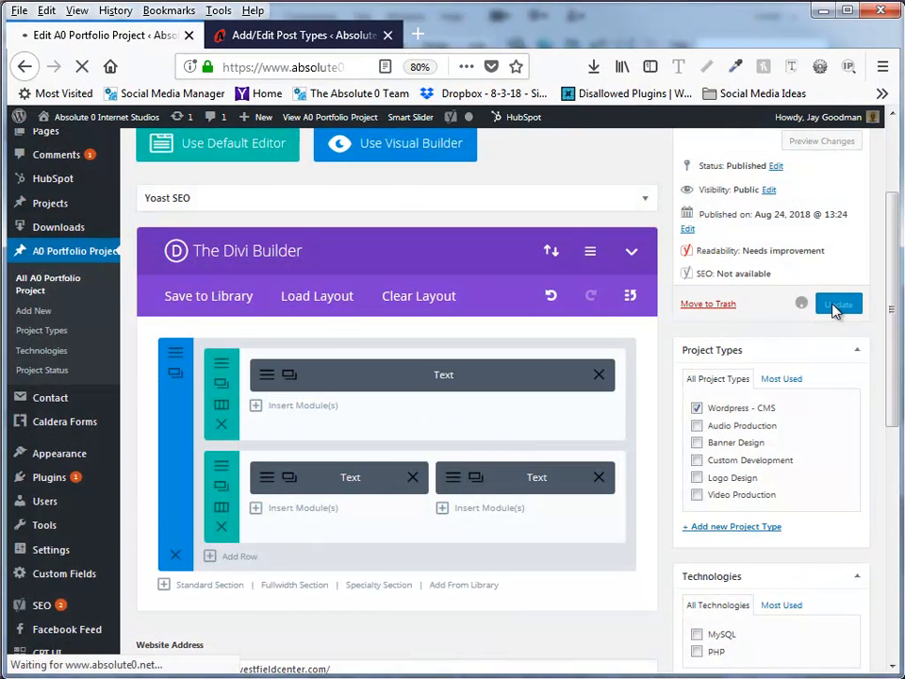
pyautogui.click(337, 117)
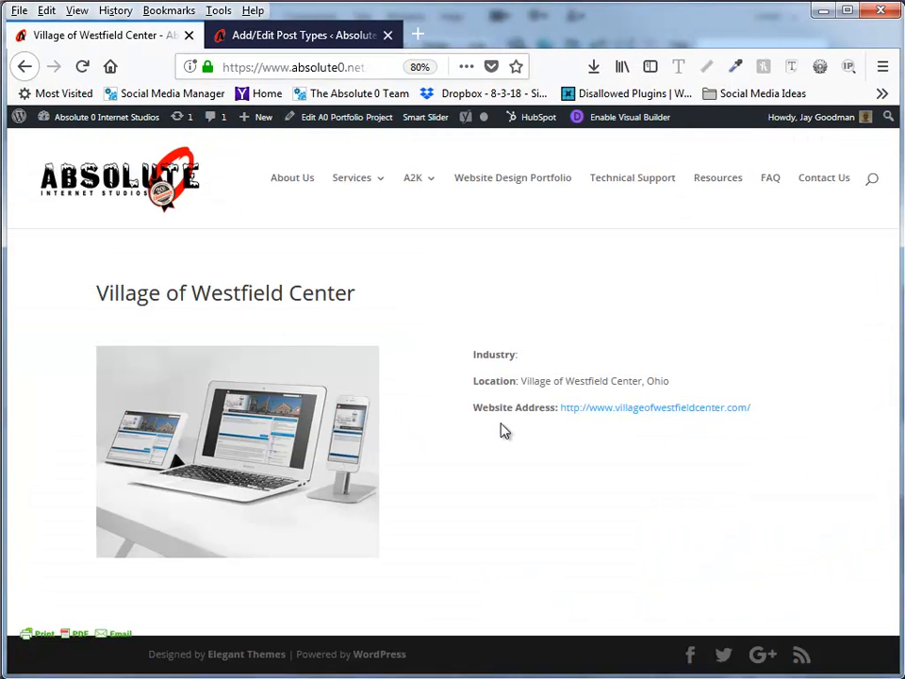